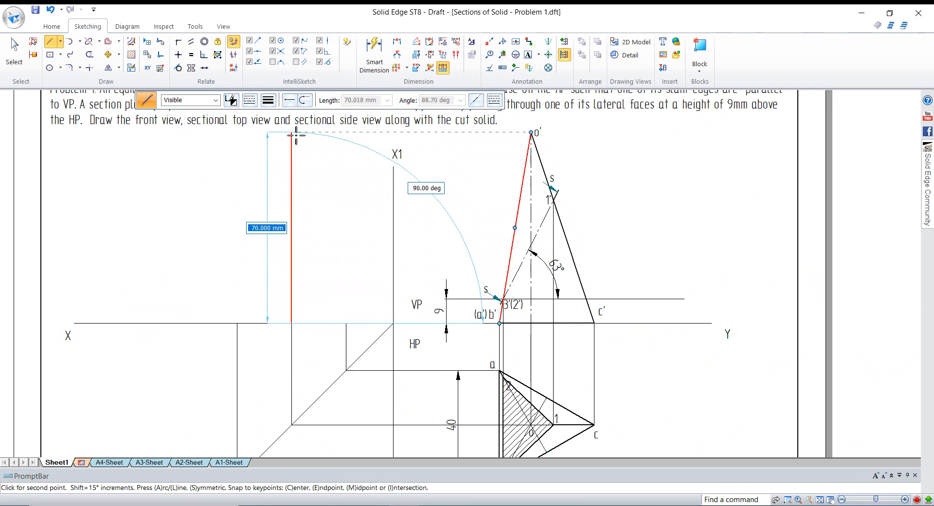
Draw the side view's altitude about 70 mm high and both slant edges from its apex to the outer base projectors on XY.
click(290, 133)
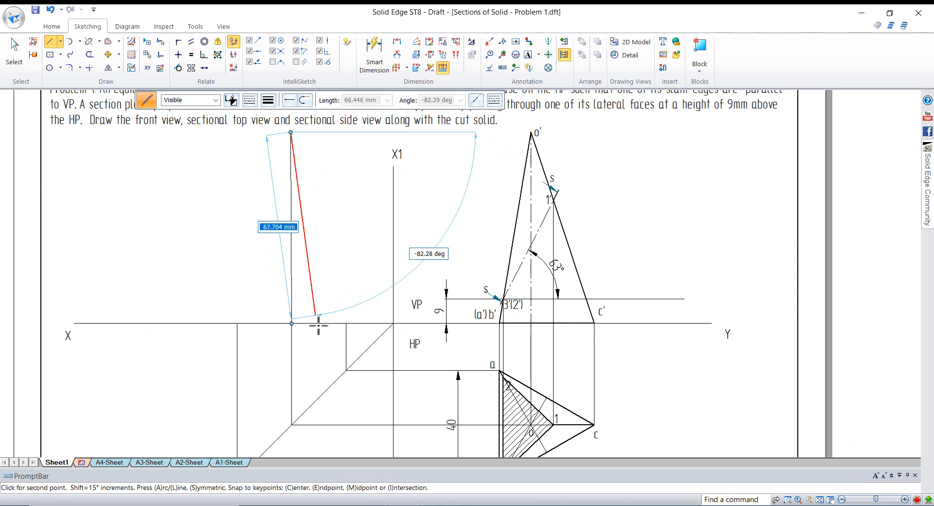
click(346, 323)
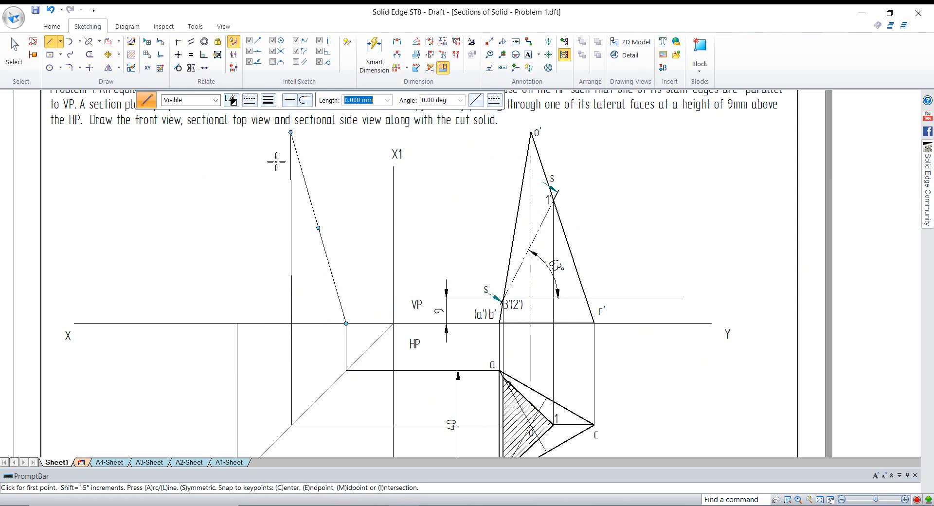
click(291, 132)
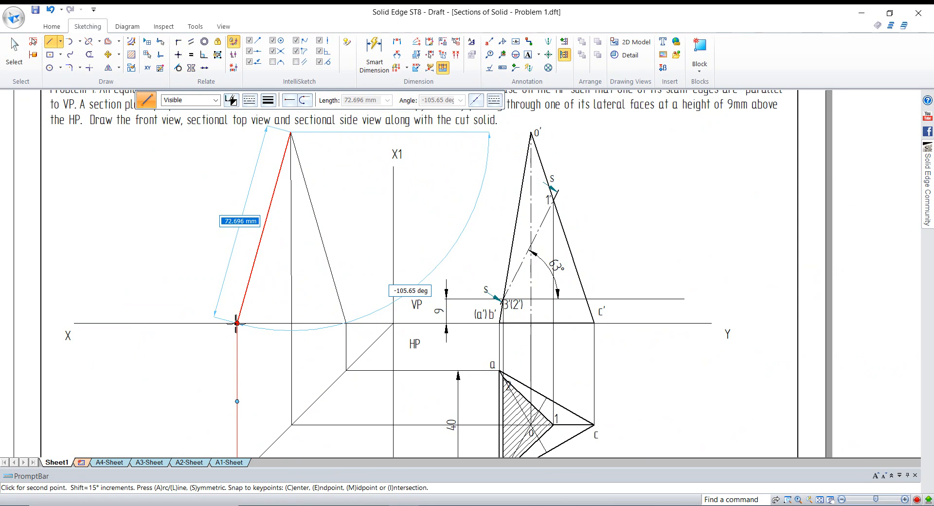
click(237, 323)
Join the side view's apex to o' in the front view with a horizontal line.
click(291, 132)
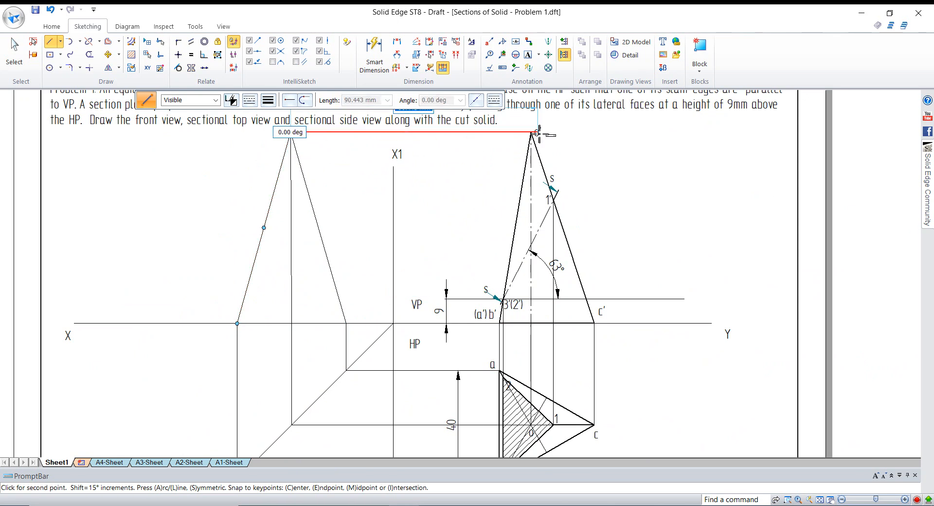
click(531, 132)
scroll(461, 203, down, 3)
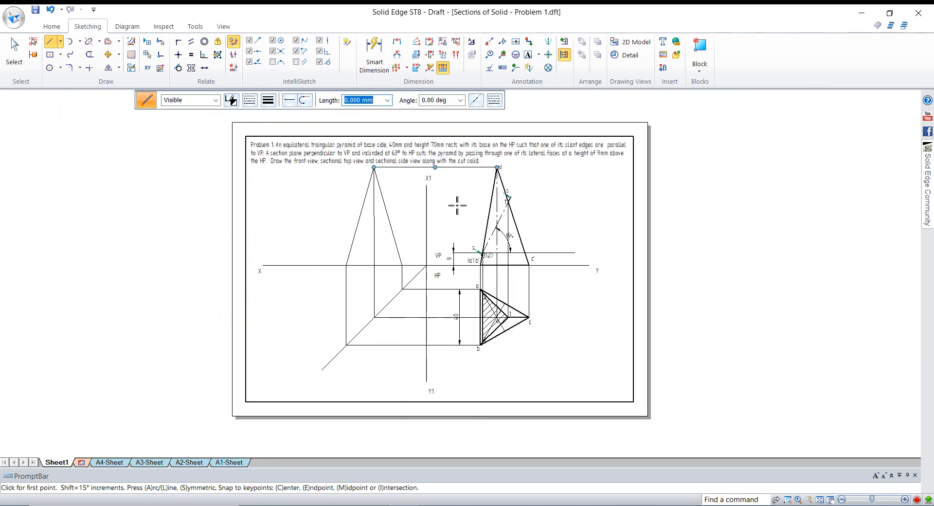
scroll(381, 242, up, 2)
Delete the side view's altitude line and both of its slant edges.
click(14, 51)
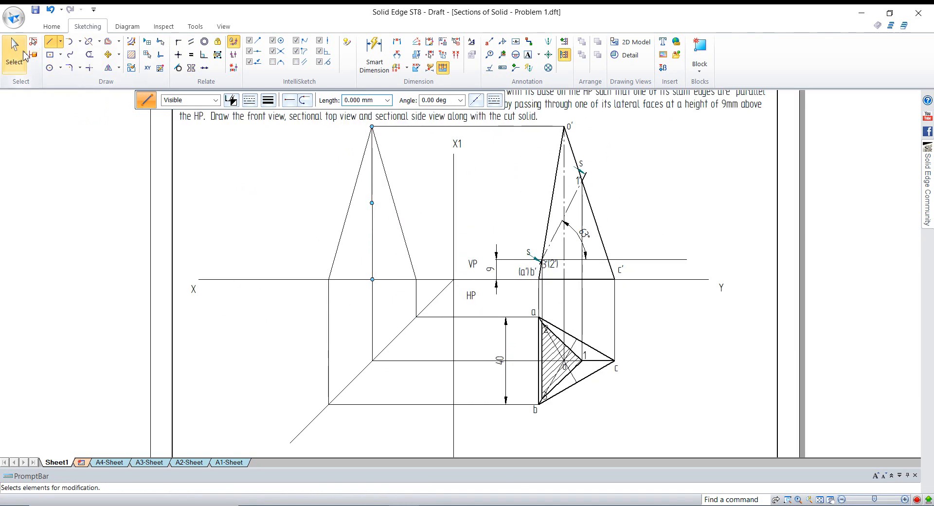
click(372, 197)
key(Delete)
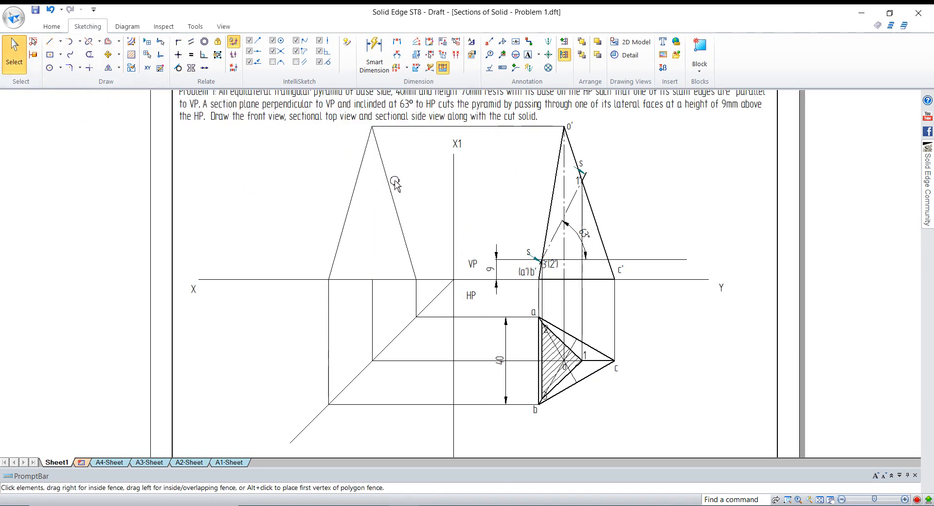
click(389, 185)
key(Delete)
click(366, 176)
key(Delete)
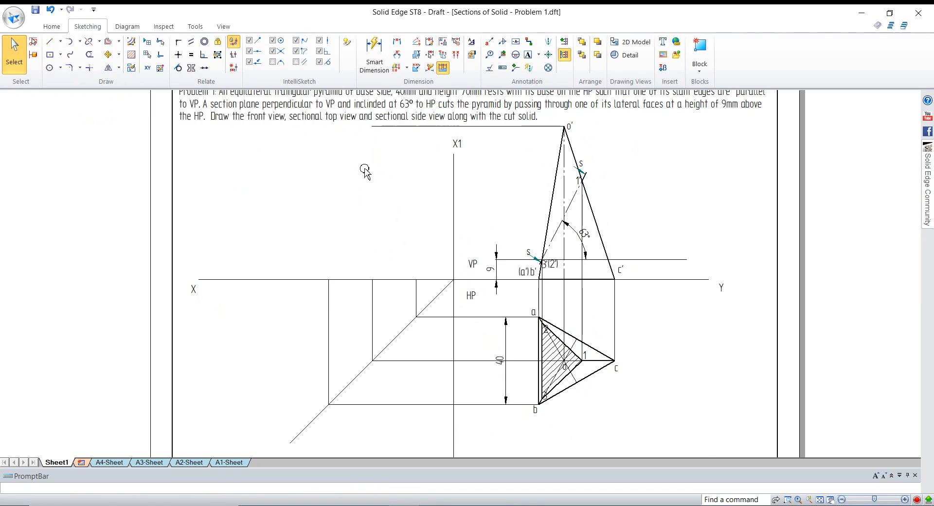
click(438, 125)
Redraw the side view's altitude, about 70 mm long, from the middle projector on XY to the end of the apex projector.
click(50, 44)
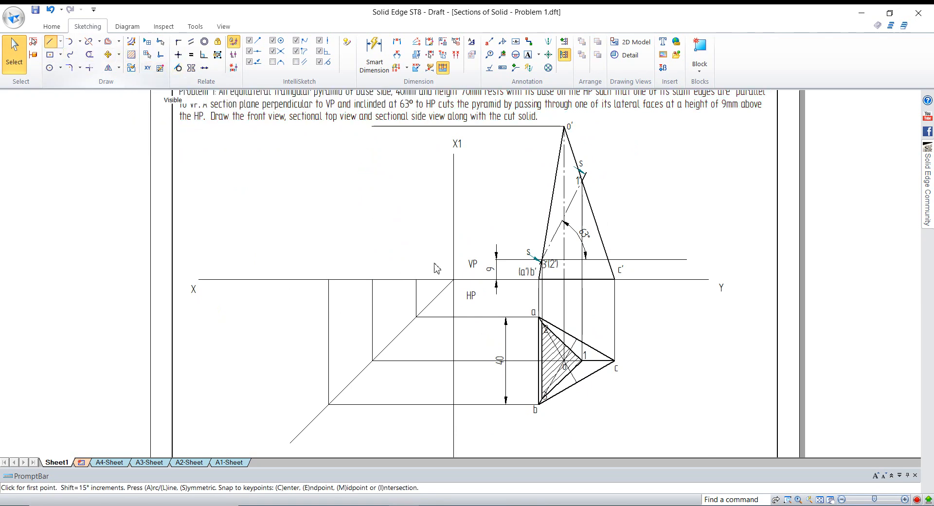
click(373, 279)
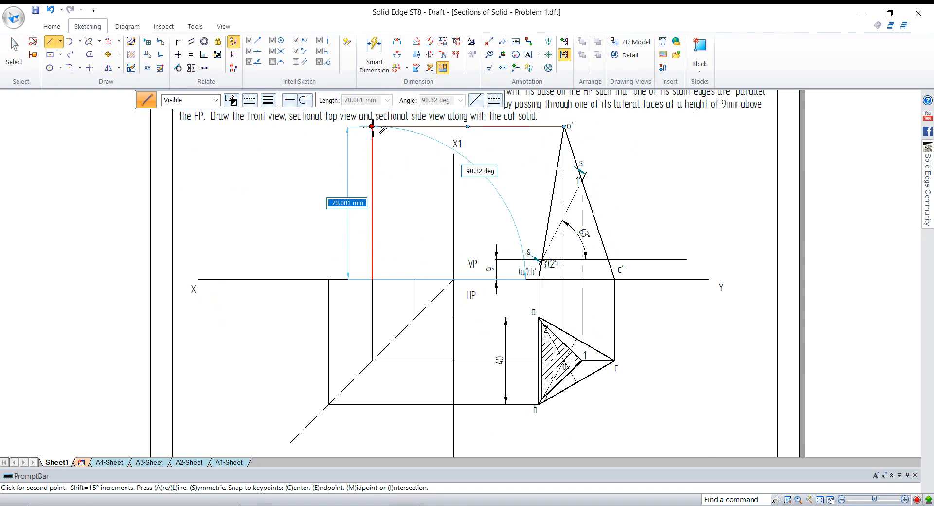
click(372, 126)
right_click(355, 182)
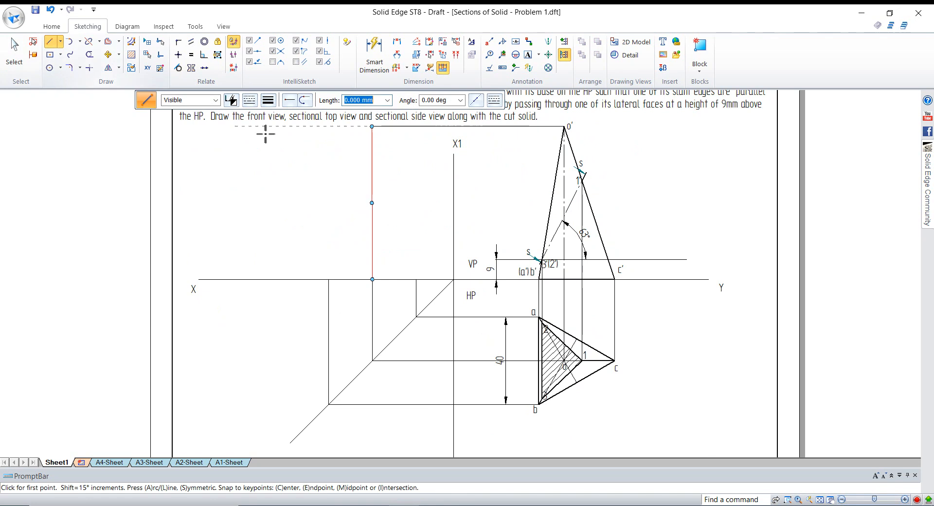
scroll(367, 146, up, 2)
click(375, 117)
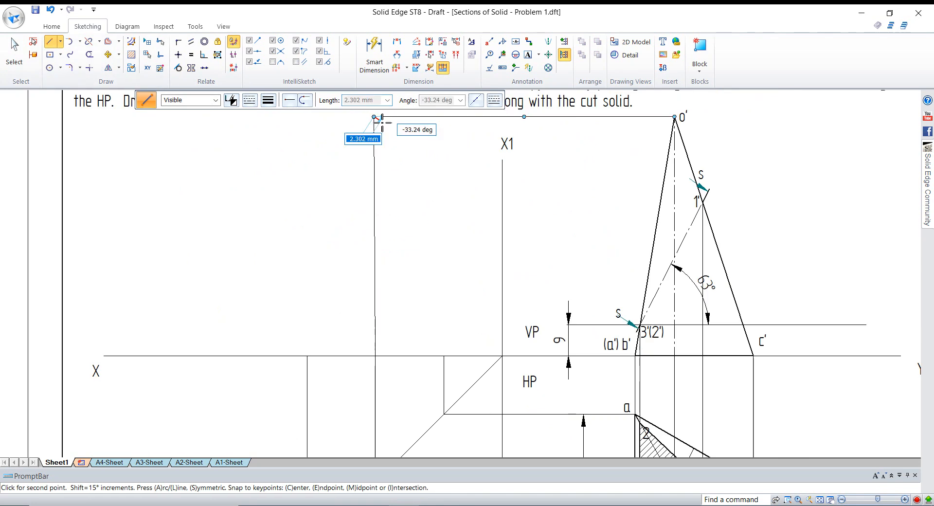
Delete the redrawn altitude and the horizontal apex projector of the side view.
click(13, 56)
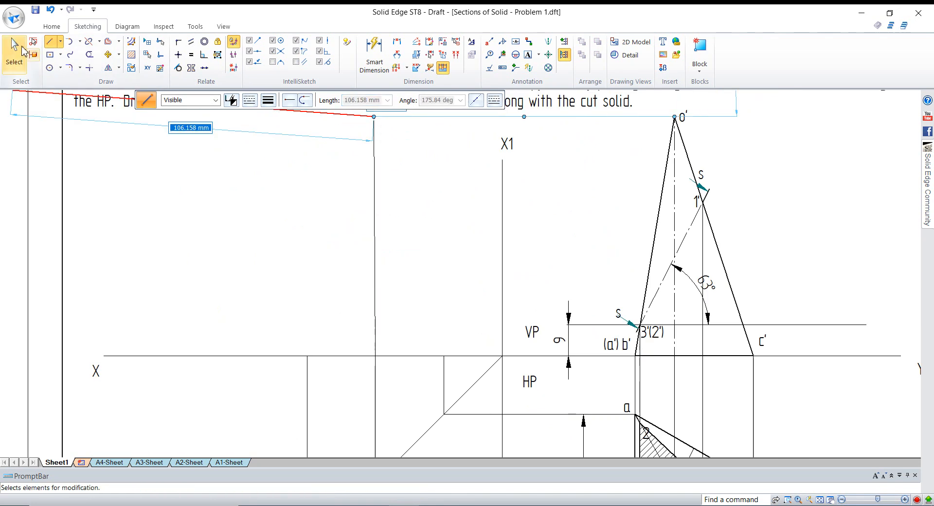
click(397, 122)
key(Delete)
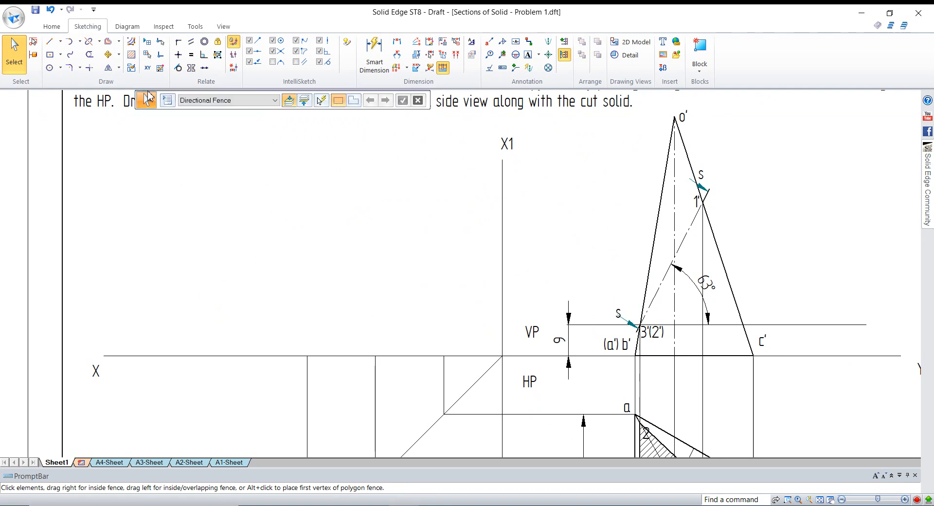
Draw a vertical line from the middle projector's end on XY upward past the height of o'.
click(51, 43)
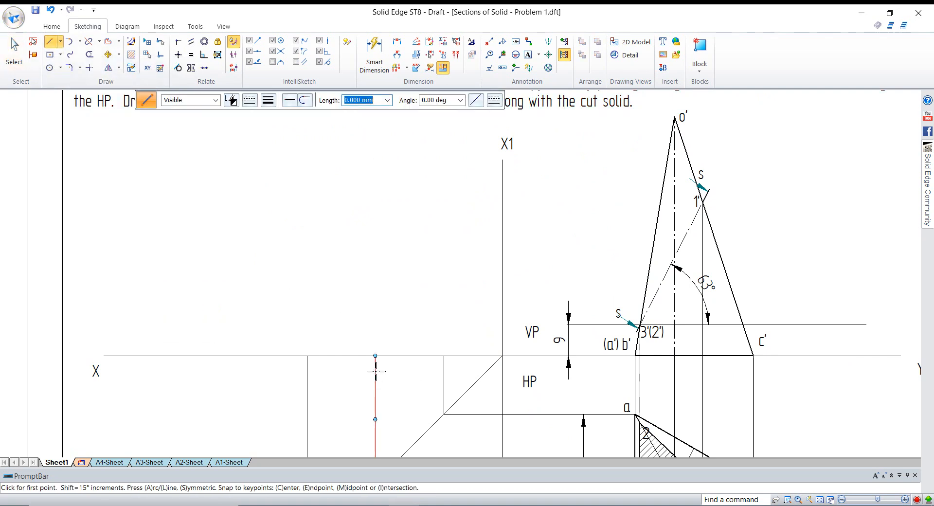
click(376, 356)
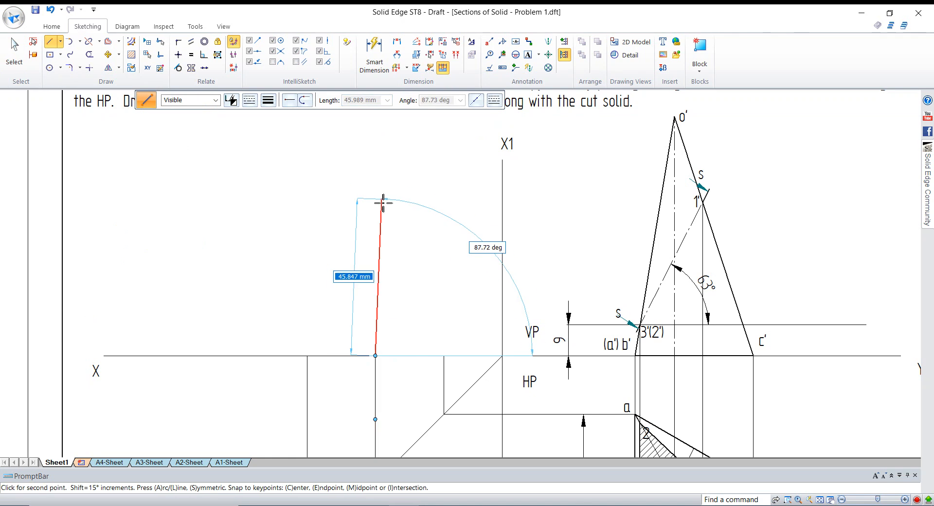
scroll(376, 200, down, 2)
scroll(381, 155, up, 1)
click(380, 155)
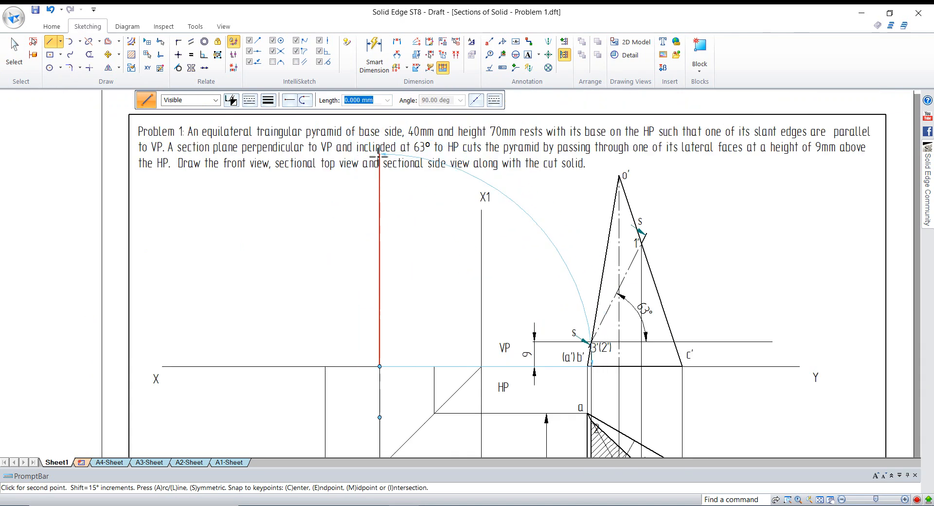
Draw a horizontal line about 100 mm long from near o' across the vertical line, and trim both overhangs at their intersection.
click(49, 41)
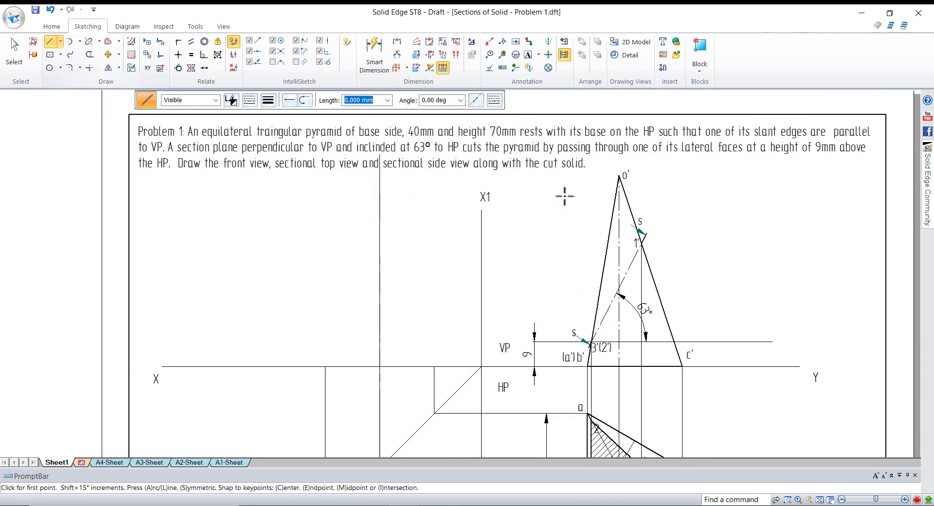
click(611, 175)
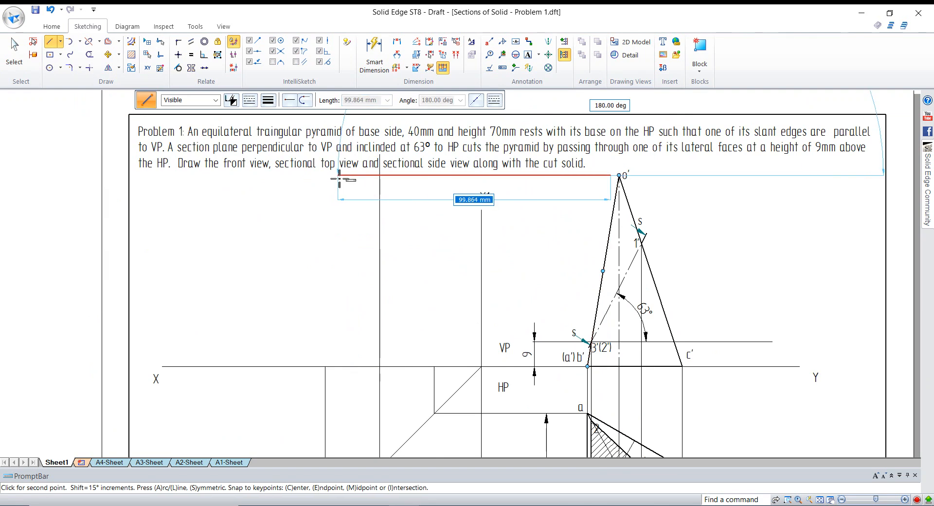
click(337, 175)
click(89, 54)
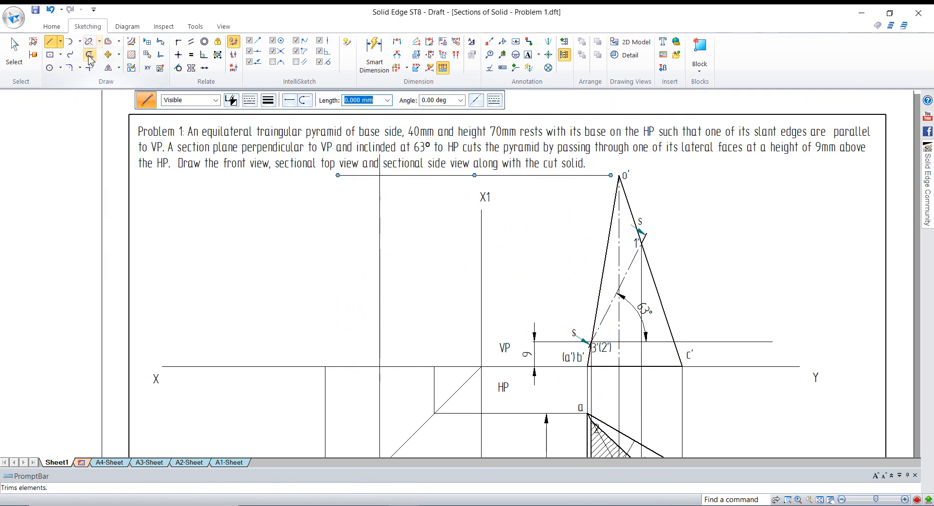
drag(352, 179, 381, 174)
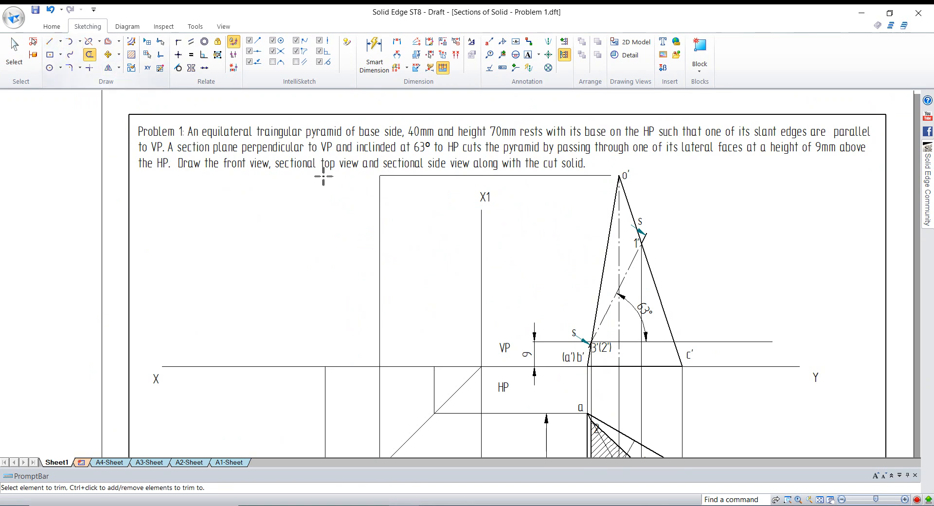
click(382, 178)
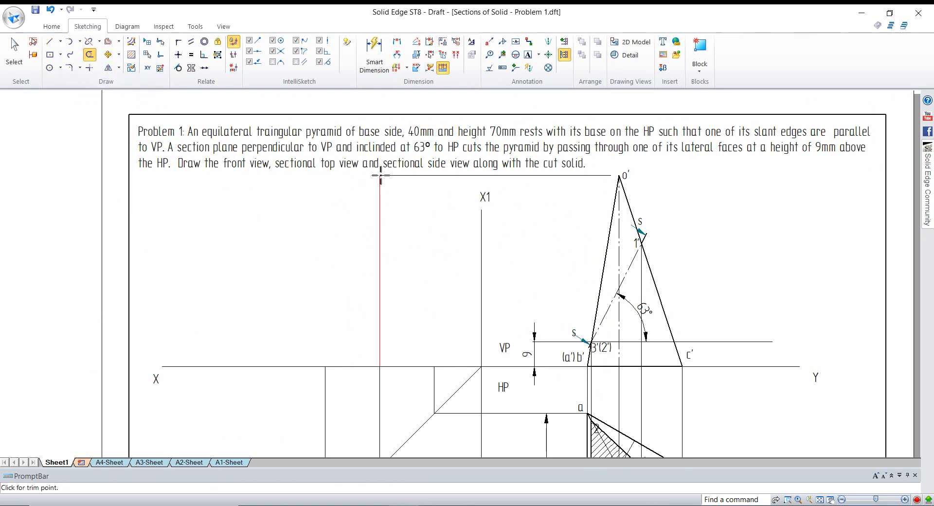
click(380, 178)
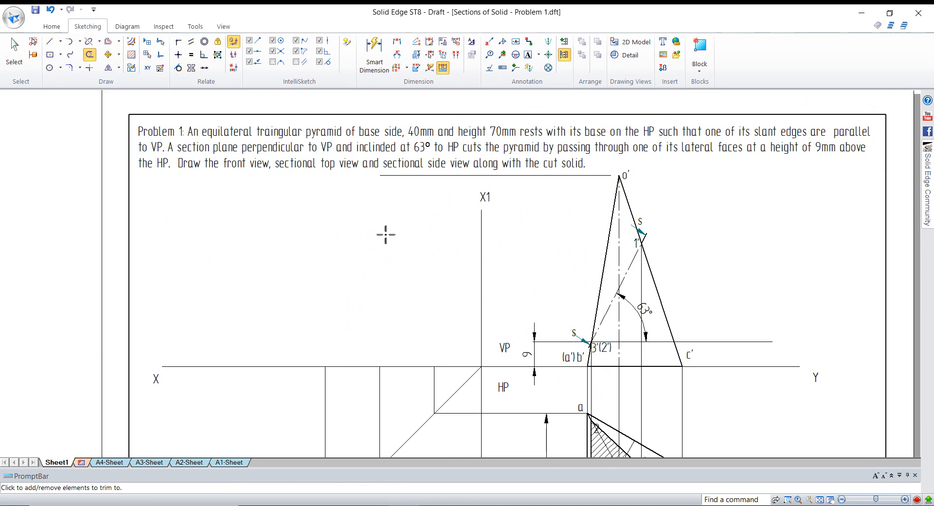
key(ctrl+z)
click(52, 42)
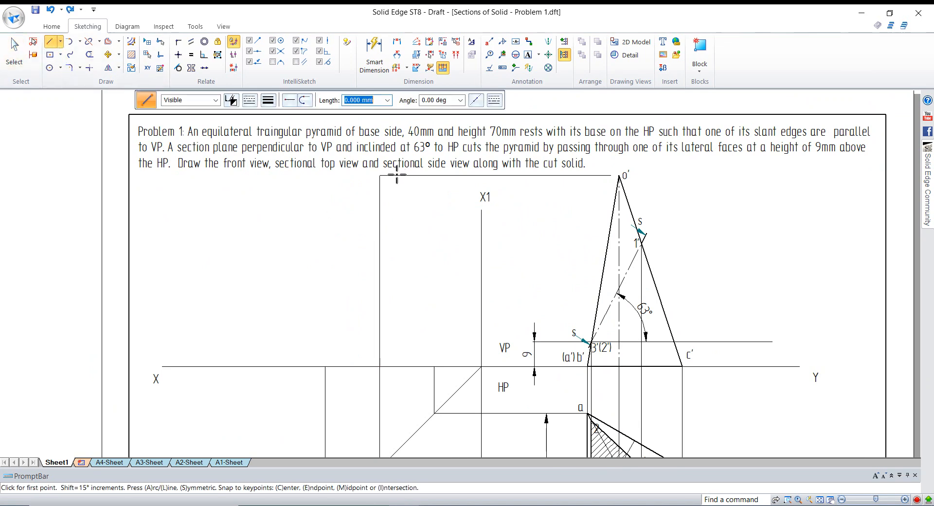
click(381, 179)
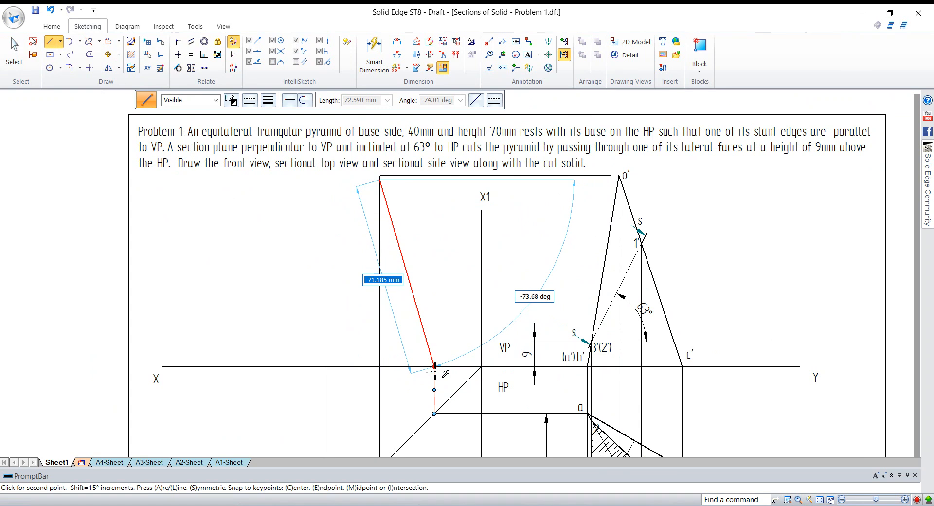
key(Escape)
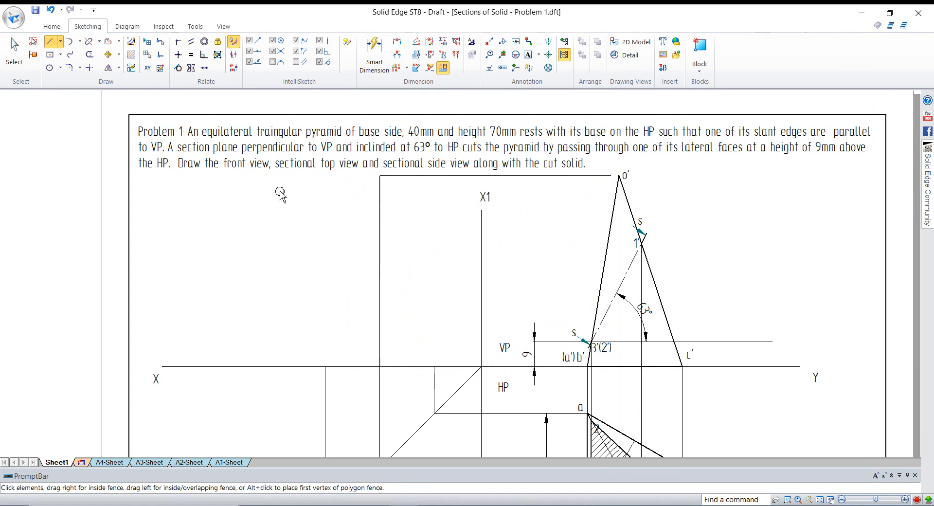
Draw the side view's two slant edges from the apex intersection to the outer projectors' ends on XY.
click(50, 42)
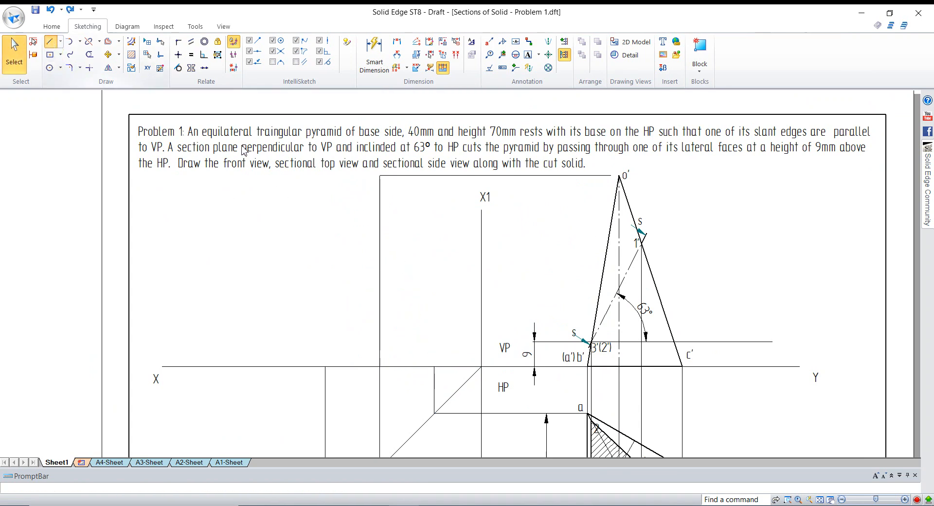
click(380, 176)
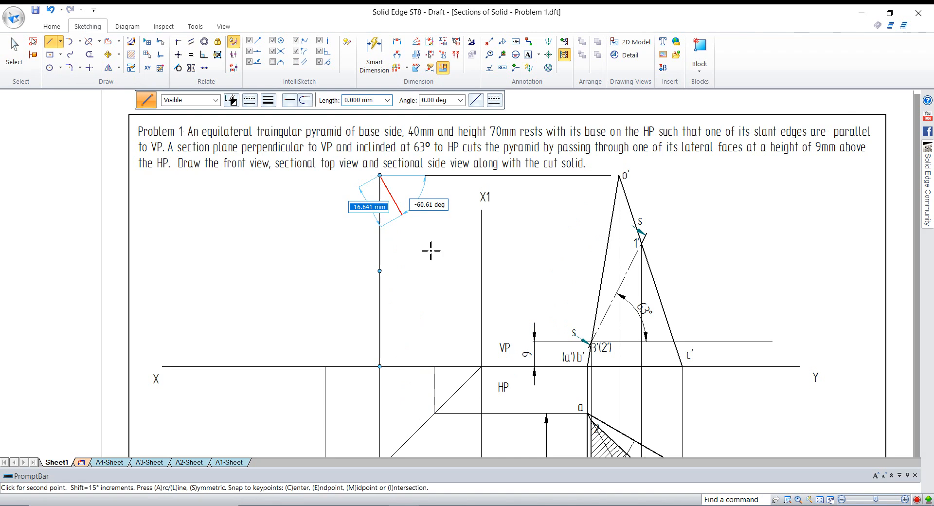
click(434, 367)
click(380, 176)
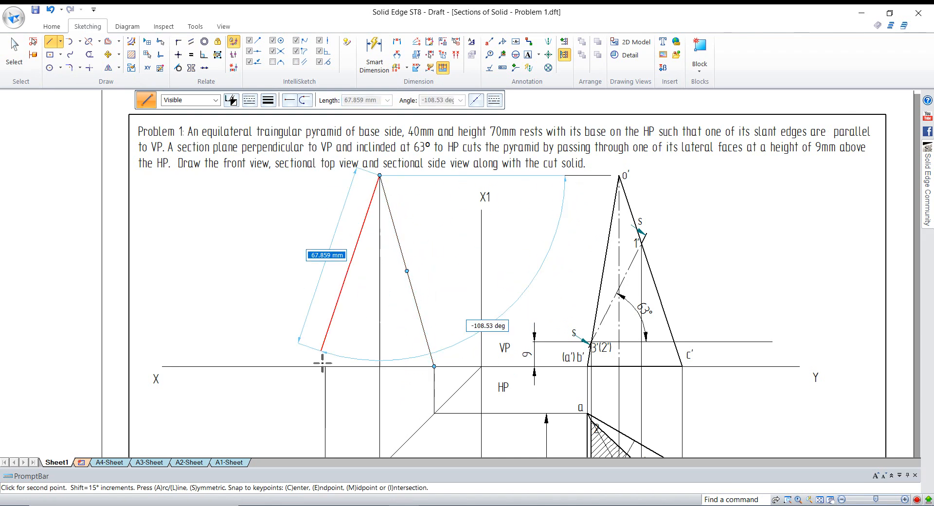
click(325, 367)
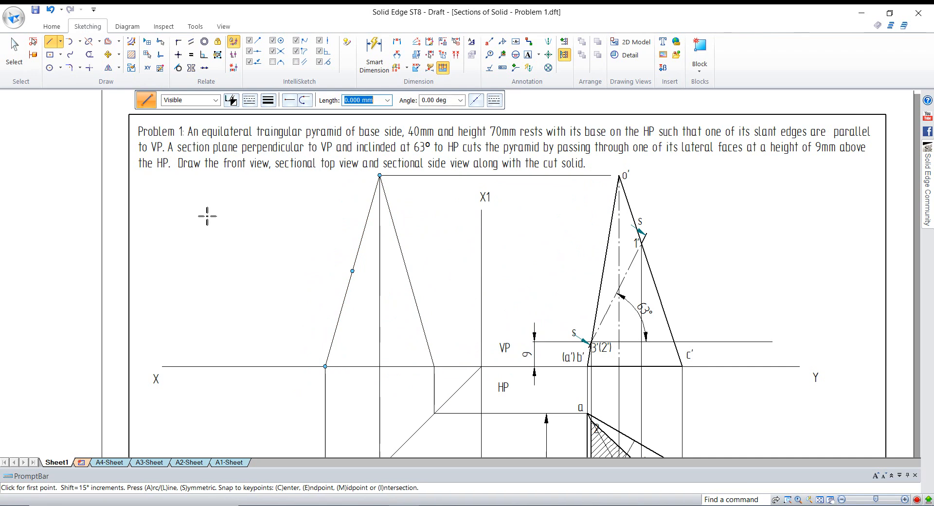
scroll(209, 214, down, 2)
scroll(260, 288, up, 1)
click(20, 60)
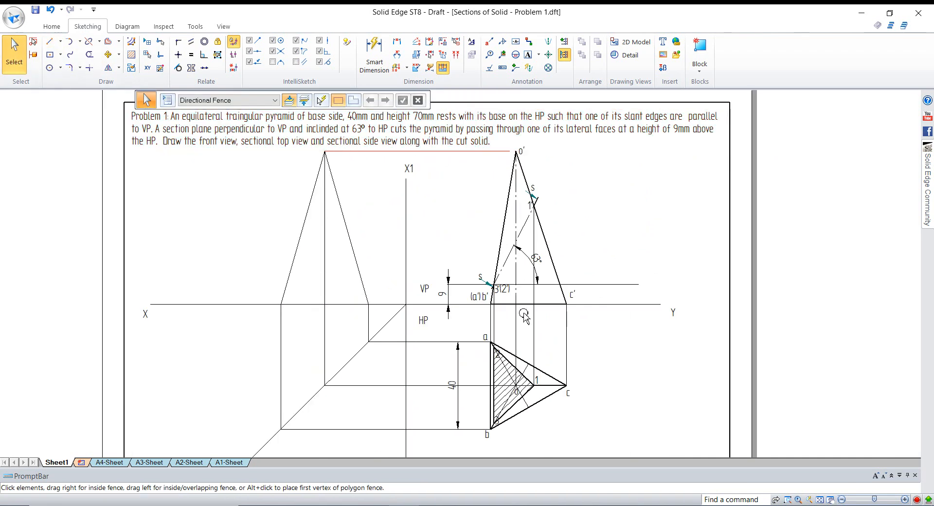
Draw a projector from point 2 of the top view horizontally to the 45° line and vertically up to XY.
click(57, 45)
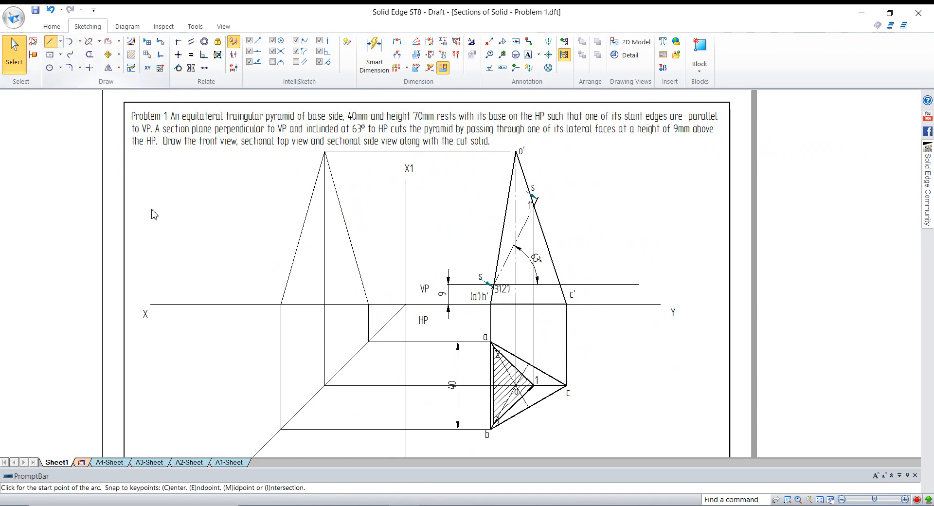
scroll(503, 357, up, 2)
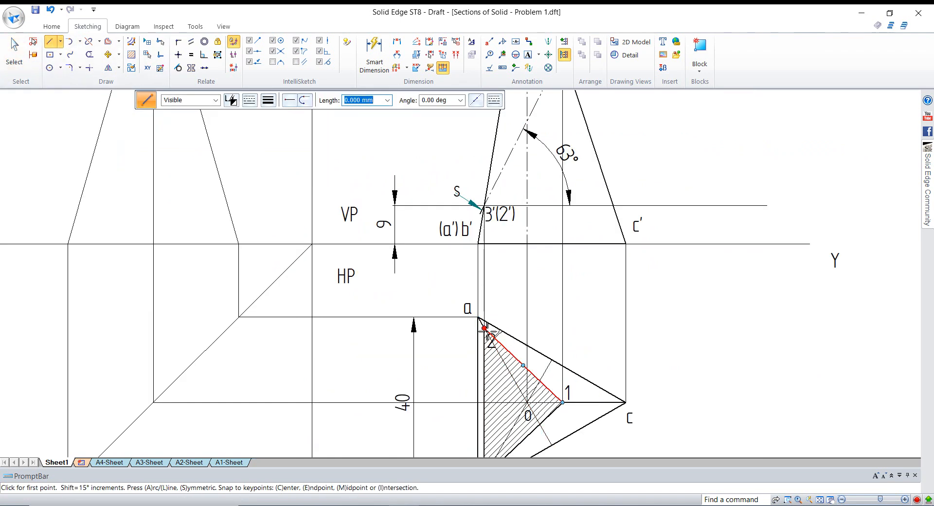
click(485, 328)
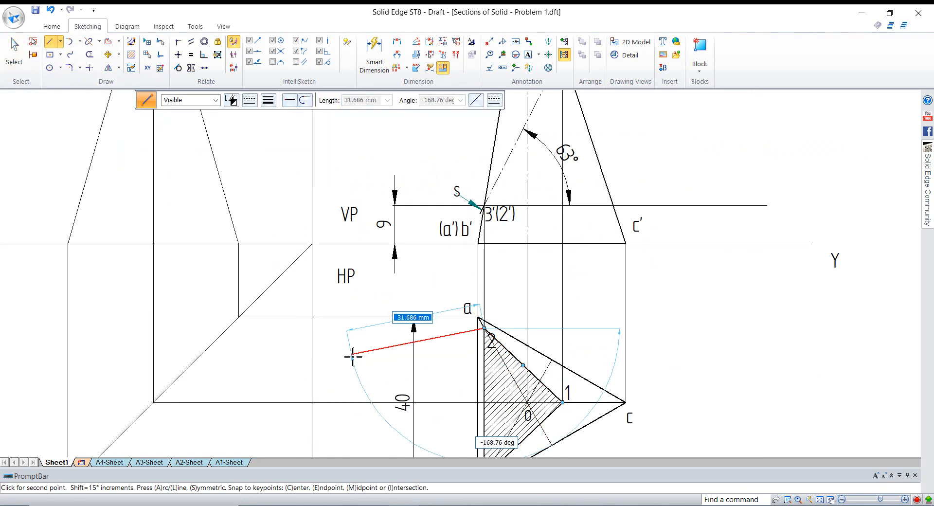
click(229, 329)
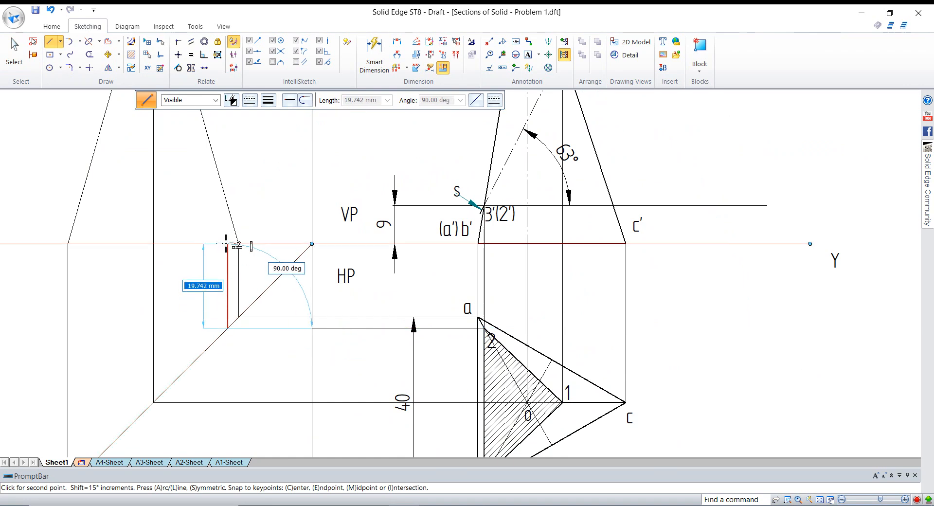
click(228, 243)
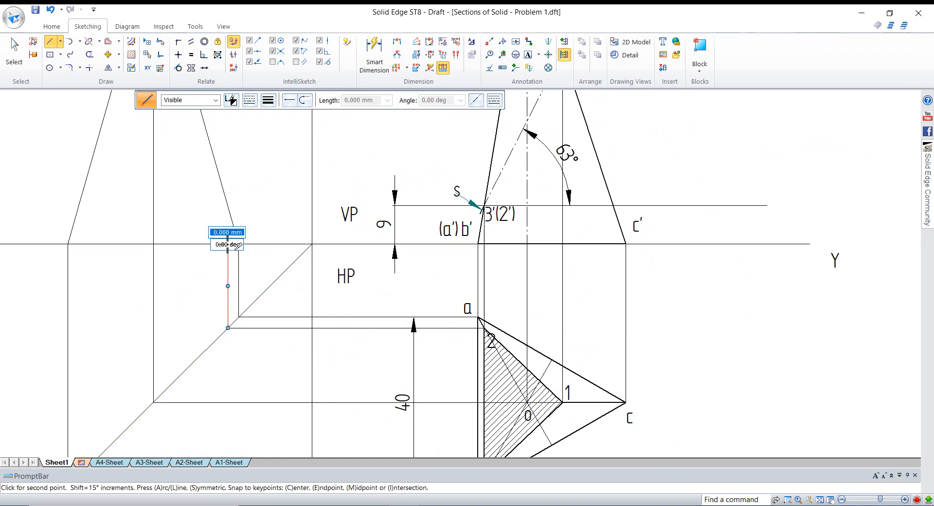
right_click(226, 236)
Draw a projector from point 3 of the top view horizontally to the 45° line and vertically up to XY.
scroll(501, 121, down, 3)
scroll(465, 367, up, 2)
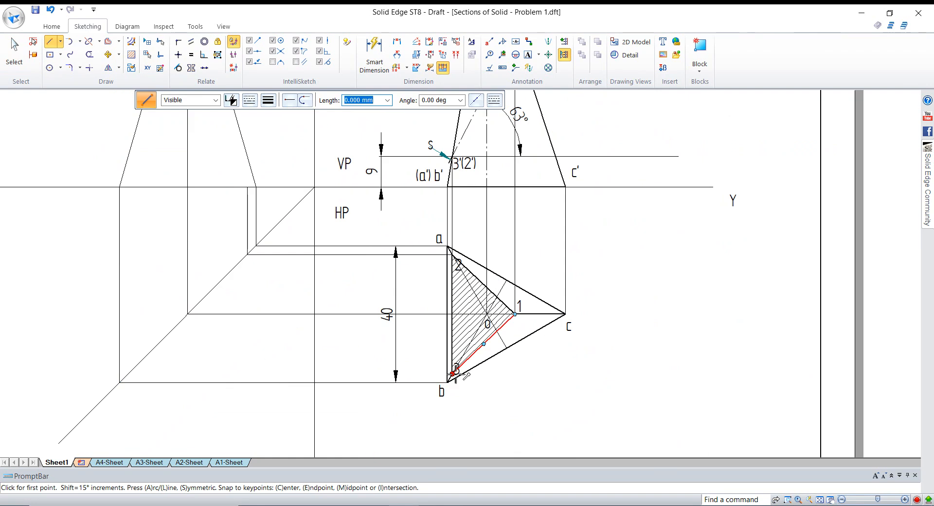
click(453, 373)
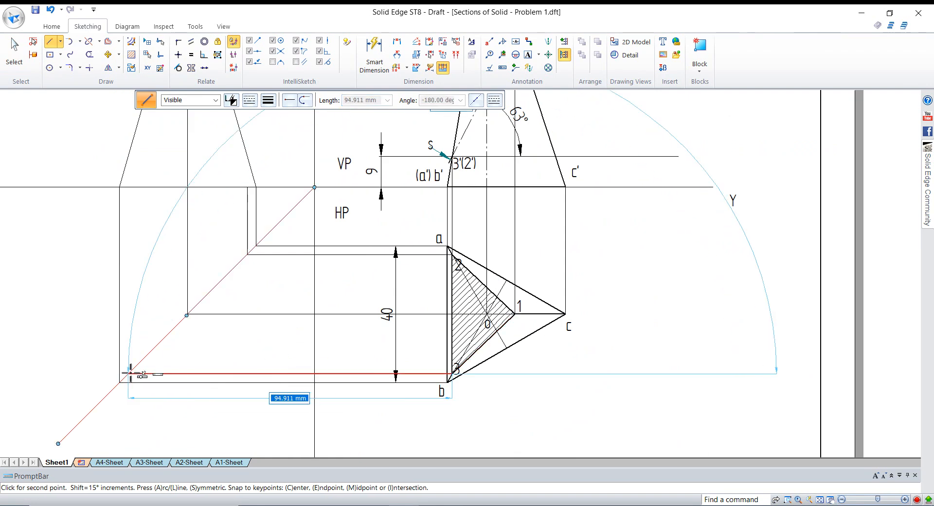
click(130, 374)
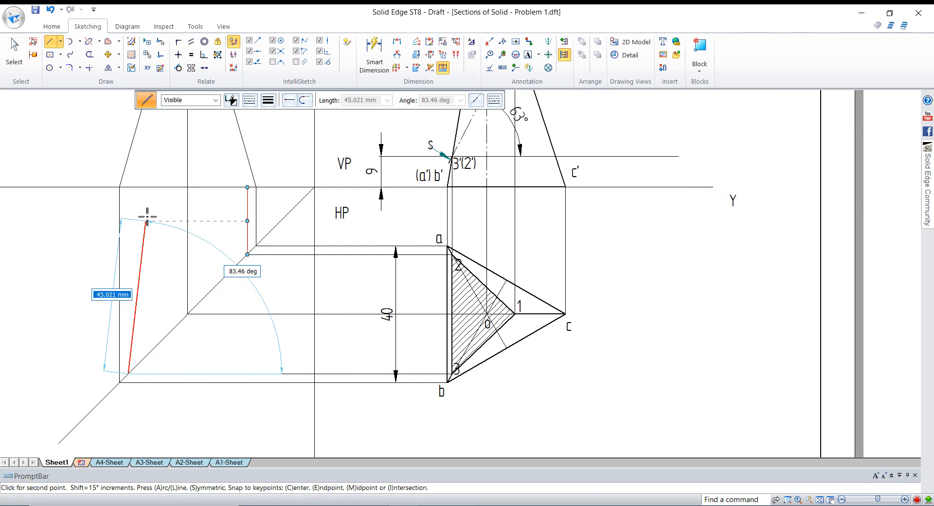
click(129, 188)
right_click(129, 187)
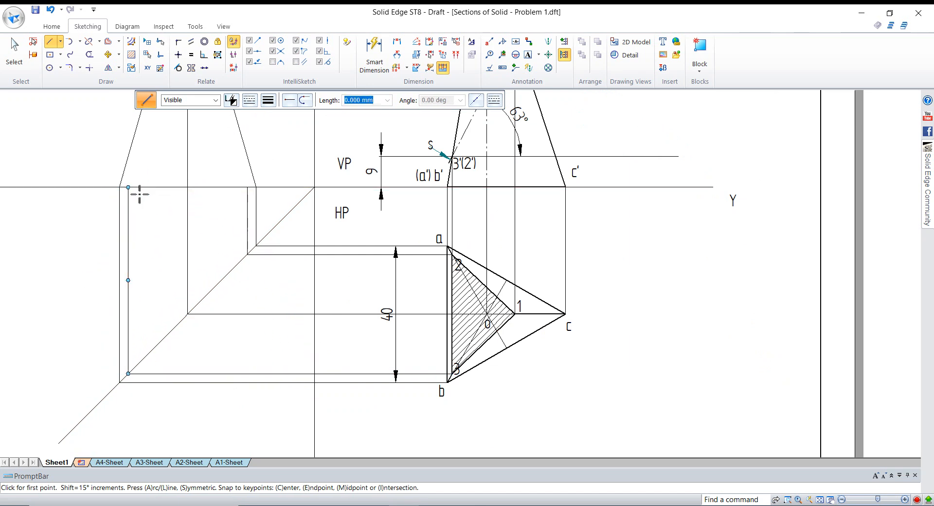
Draw a horizontal line from 3'(2') in the front view across both side view slant edges to above the outermost projector.
scroll(427, 329, down, 3)
scroll(495, 250, up, 2)
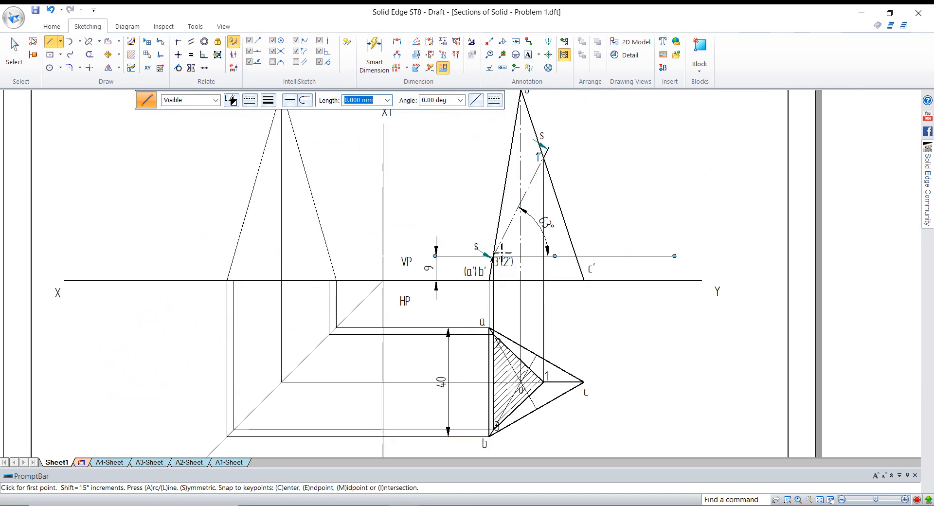
click(493, 257)
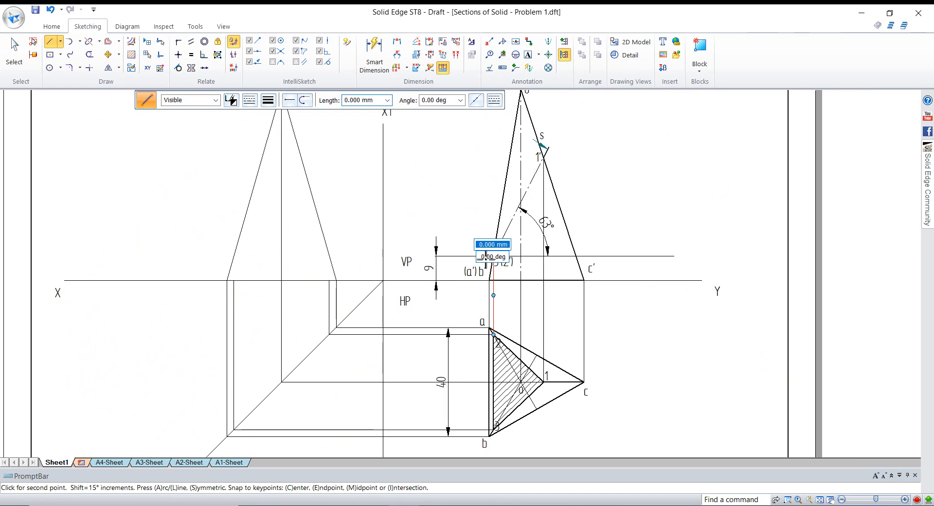
click(226, 257)
right_click(227, 257)
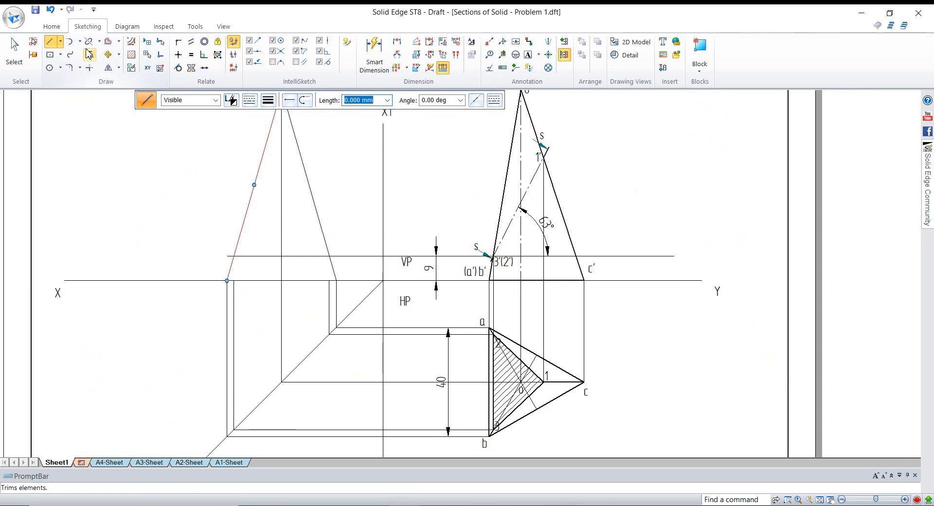
Extend the vertical projectors of points 3 and 2 from XY up to the horizontal line through 3'(2').
click(99, 41)
click(116, 69)
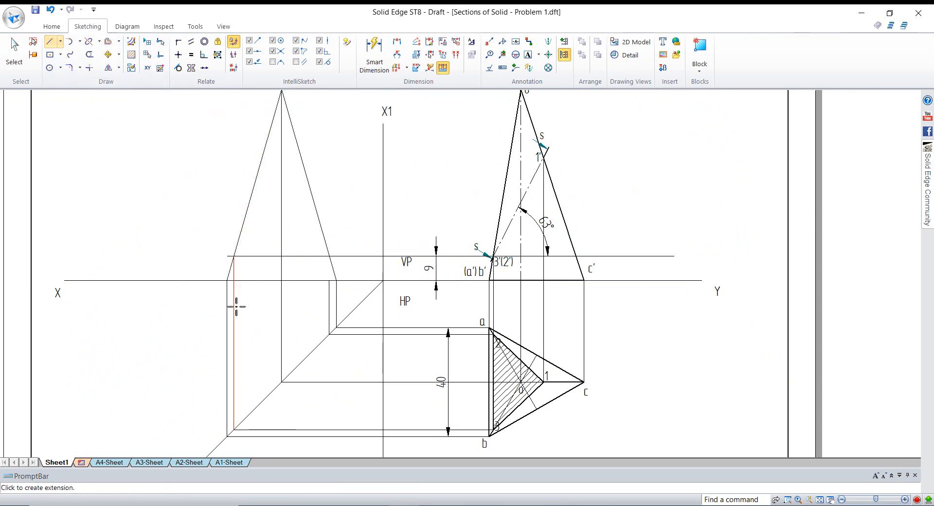
click(236, 299)
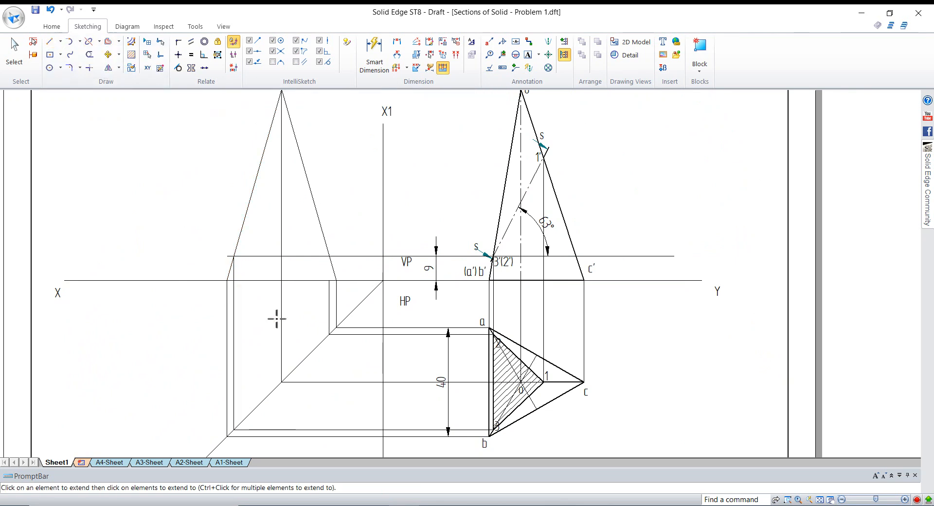
click(330, 297)
scroll(250, 231, up, 3)
scroll(209, 285, down, 3)
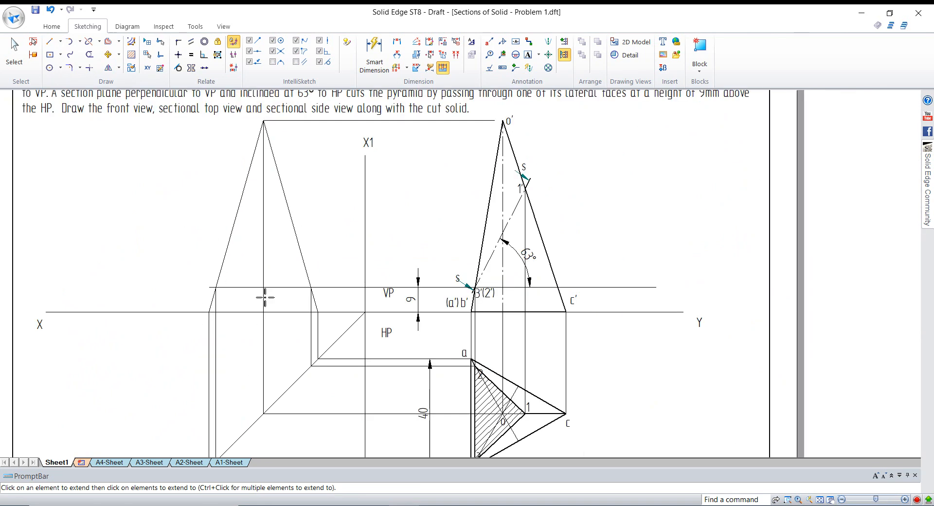
Project 1' horizontally to the side view's altitude, and join that point to the left slant edge where the 3'(2') line crosses.
click(50, 42)
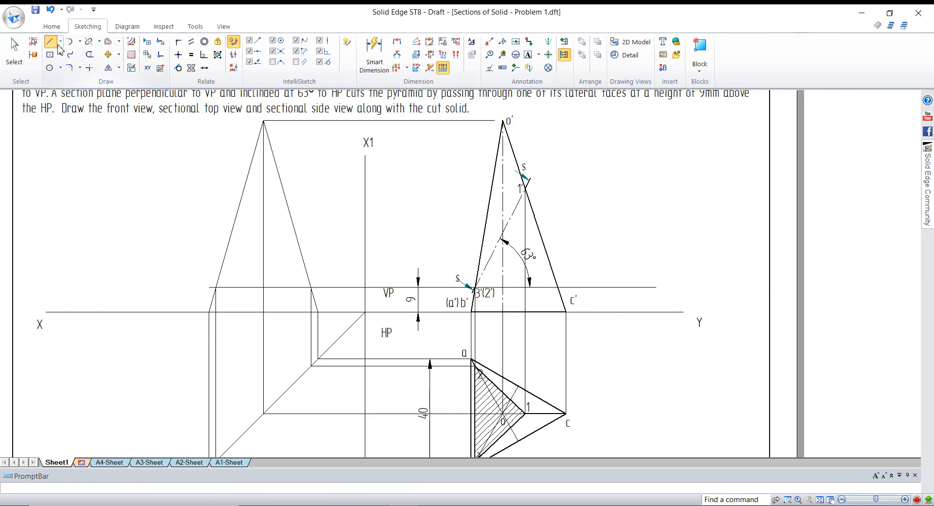
click(526, 189)
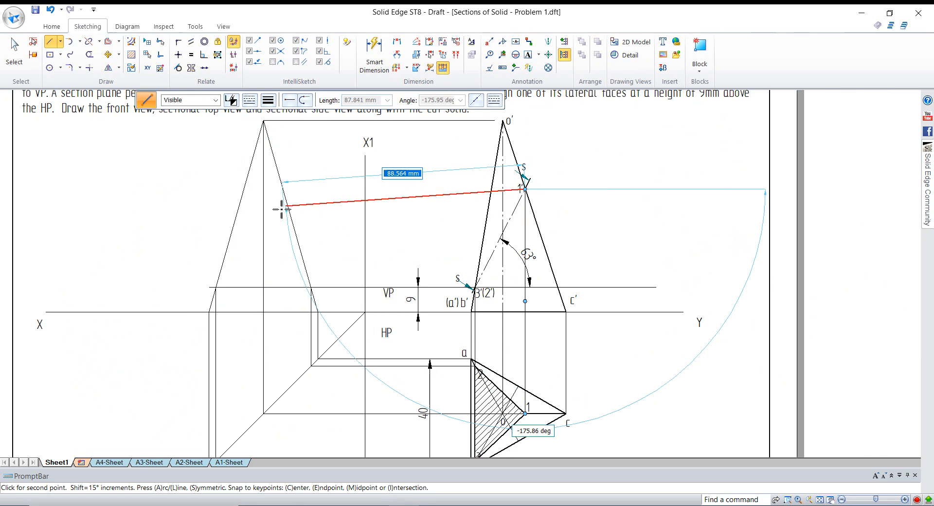
click(263, 189)
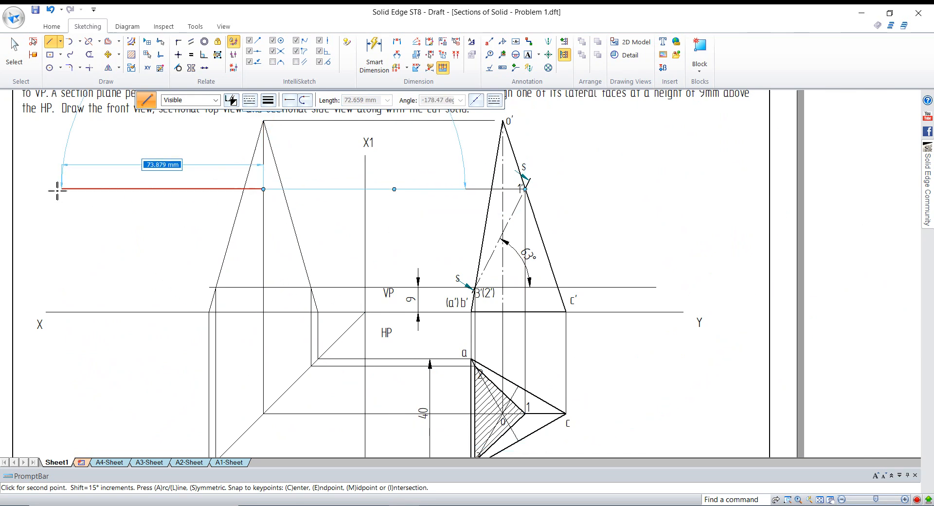
click(215, 287)
right_click(260, 204)
Draw a line from the projected point 1 on the altitude to the right slant edge's crossing with the 3'(2') line.
click(263, 189)
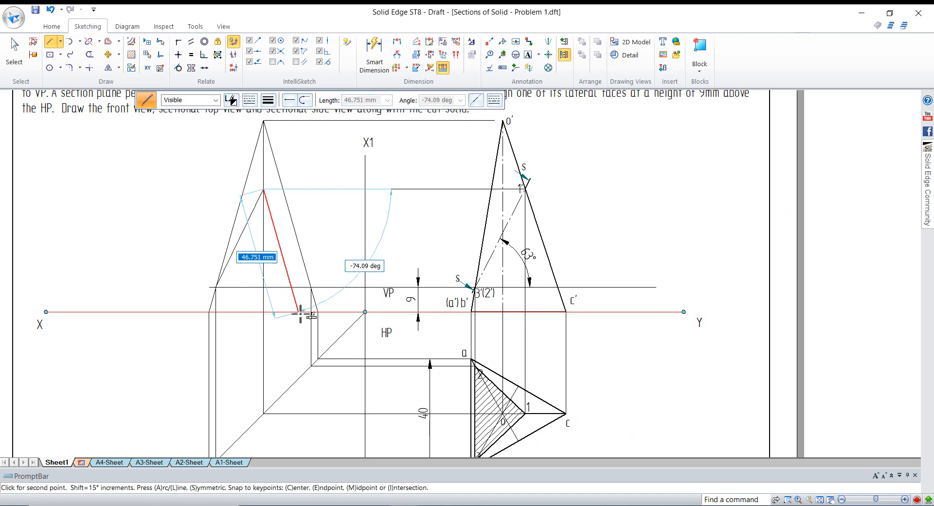
click(311, 289)
right_click(311, 288)
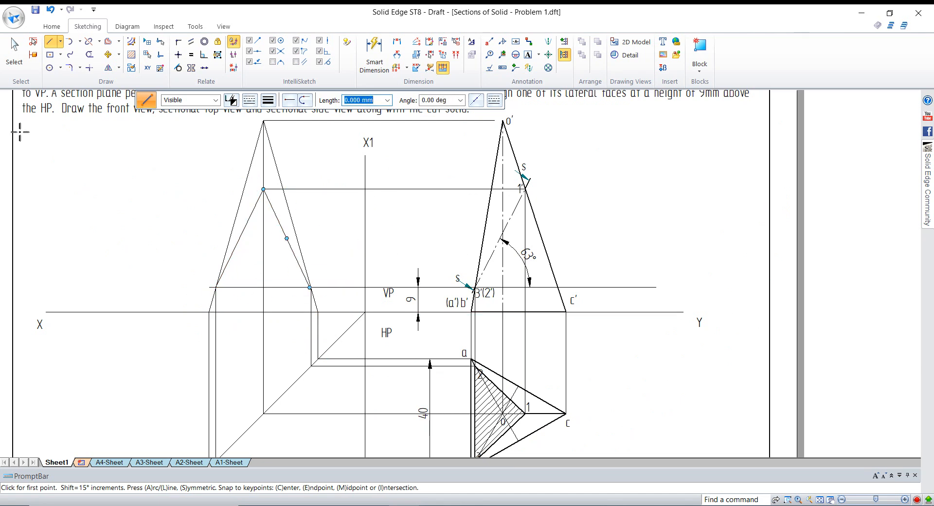
Delete the right slanted section line of the side view.
click(14, 49)
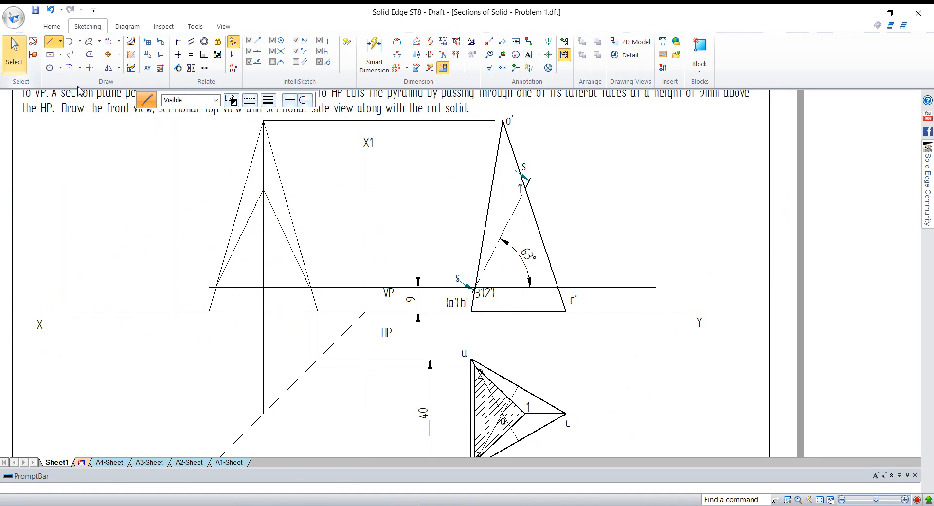
click(250, 237)
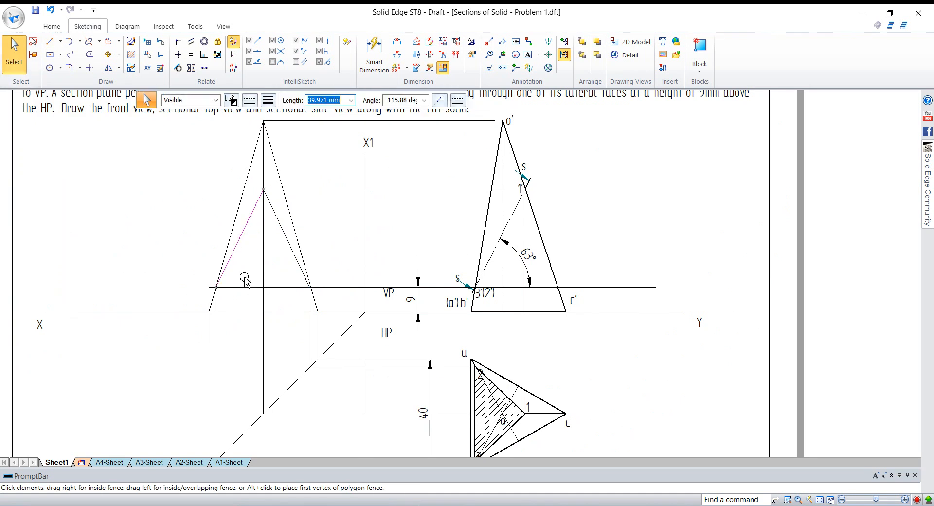
click(193, 223)
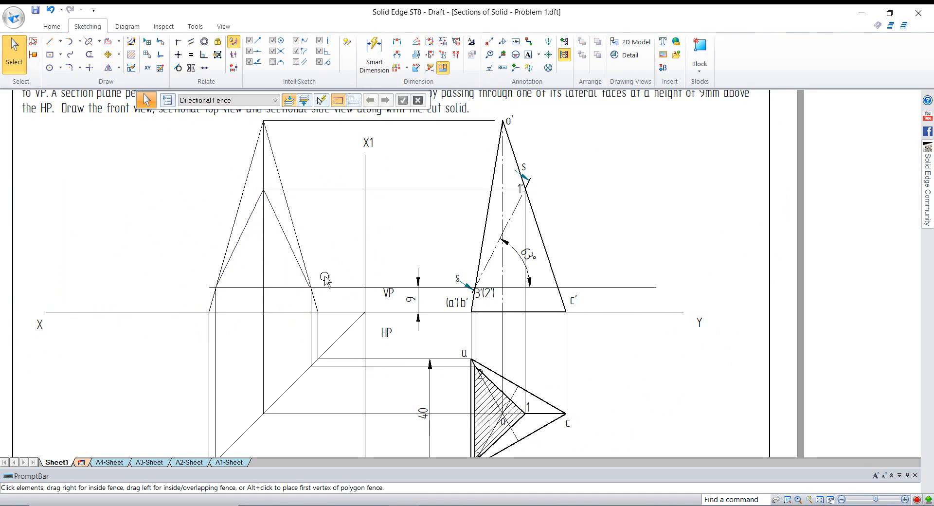
scroll(321, 290, up, 5)
scroll(323, 288, down, 4)
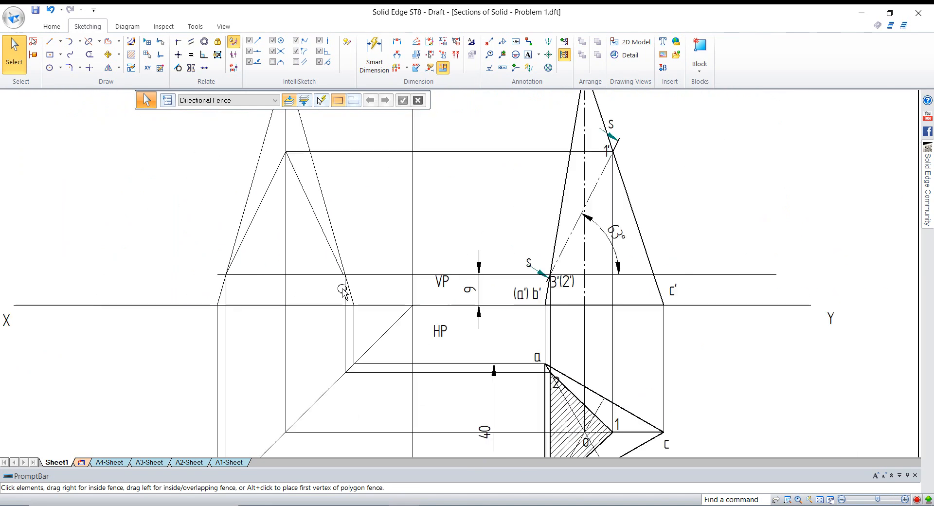
click(329, 245)
key(Delete)
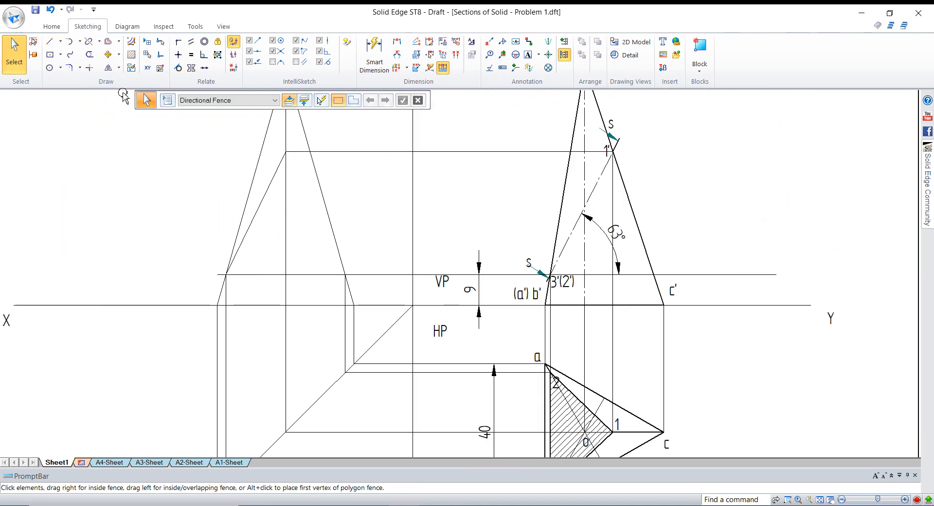
Redraw the right slanted section line from the projected point 1 exactly to the intersection on the right slant edge.
click(50, 42)
scroll(273, 159, up, 6)
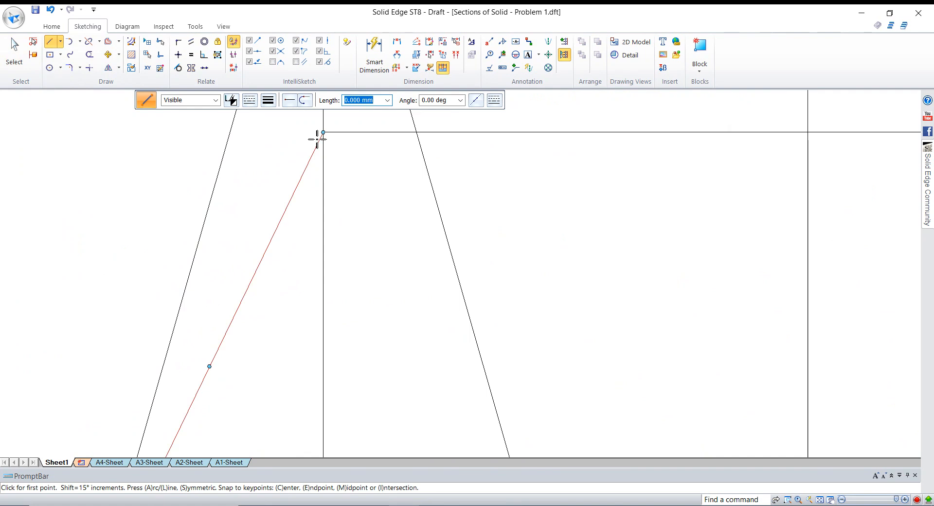
click(323, 132)
scroll(323, 142, down, 5)
scroll(393, 281, up, 4)
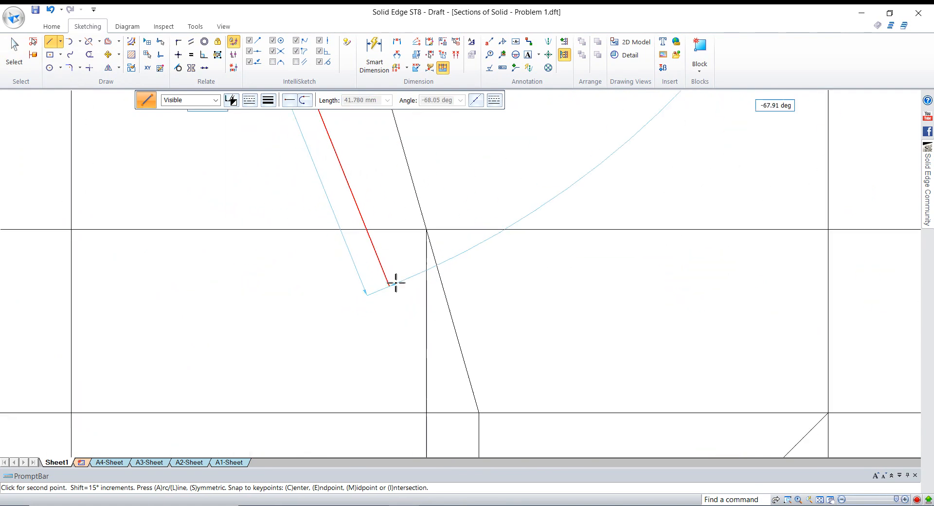
click(427, 236)
scroll(391, 294, down, 4)
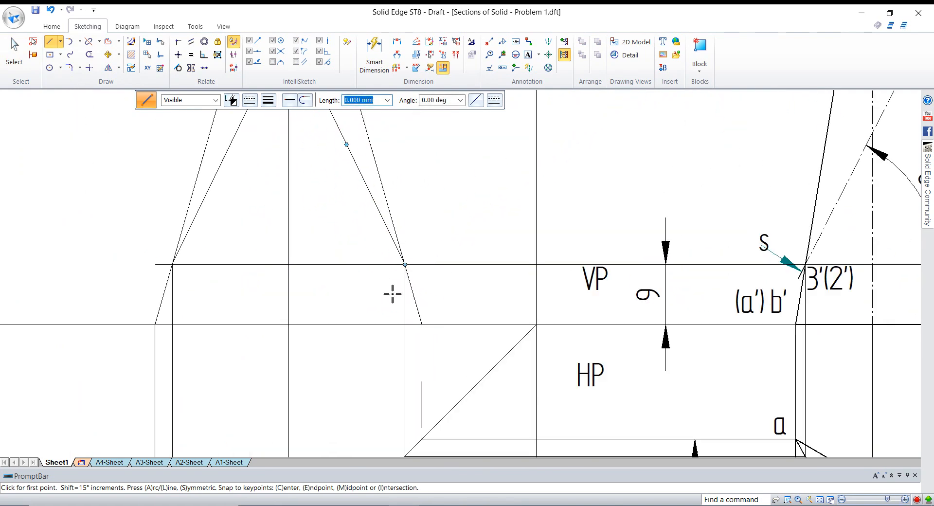
Try to draw the base line of the side view's section triangle between the two slant edges at the 3'(2') level.
scroll(300, 321, down, 2)
scroll(304, 325, down, 2)
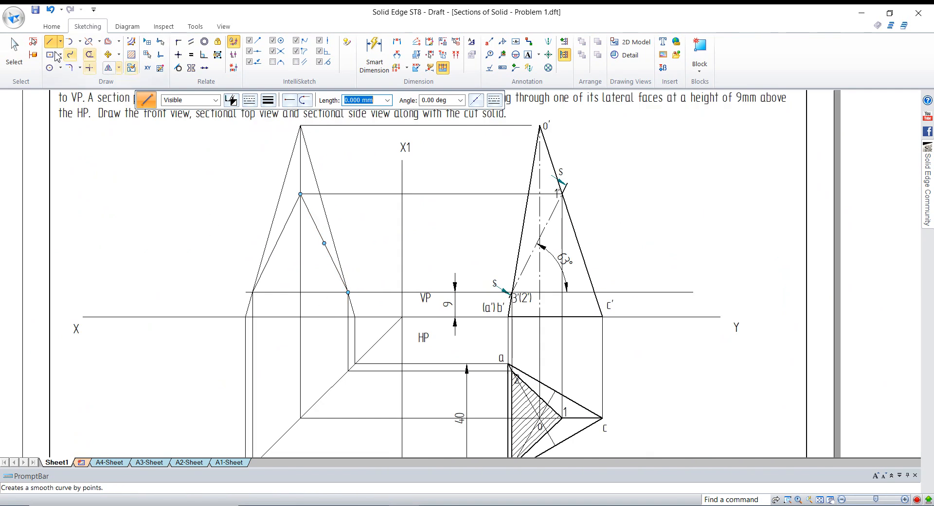
click(49, 44)
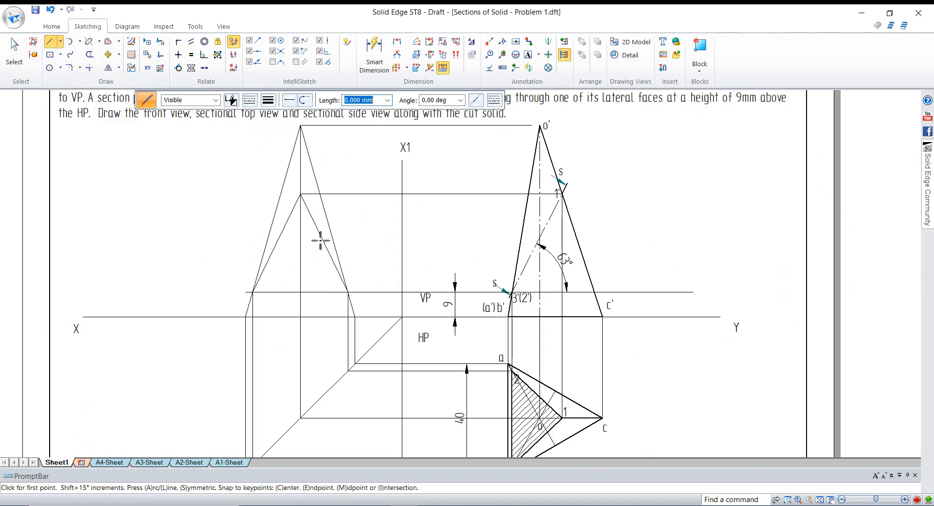
click(14, 48)
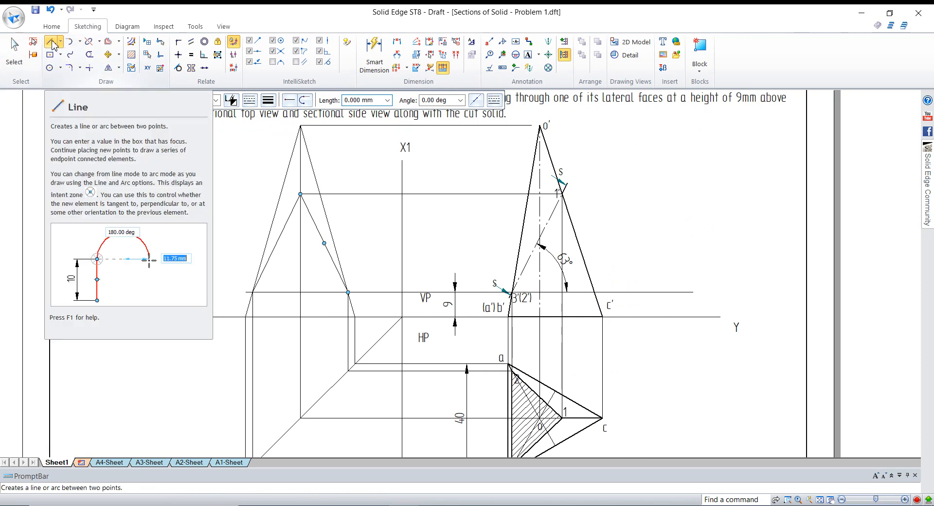
click(49, 42)
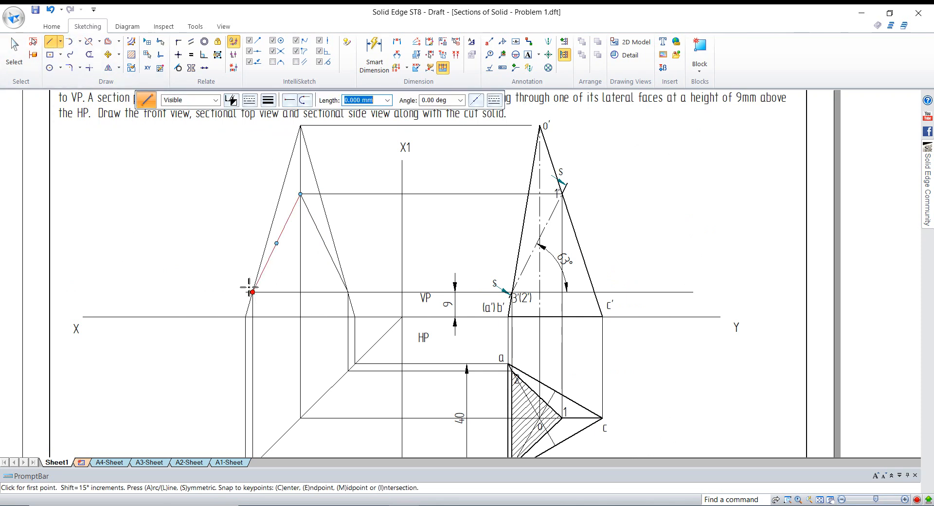
click(268, 100)
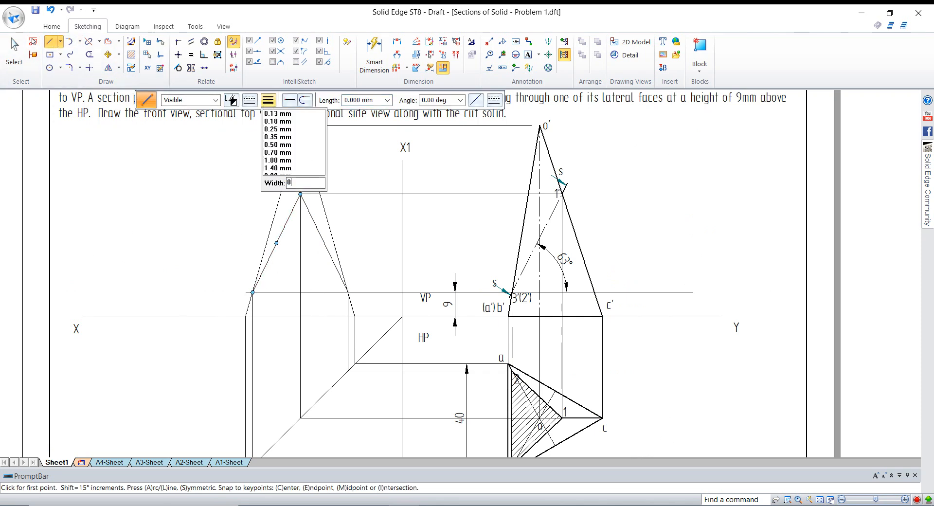
key(Return)
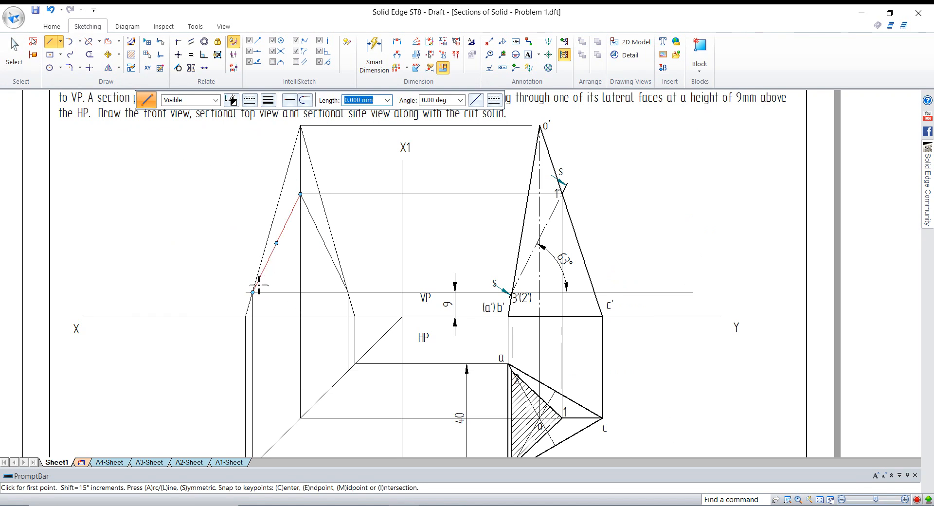
click(253, 292)
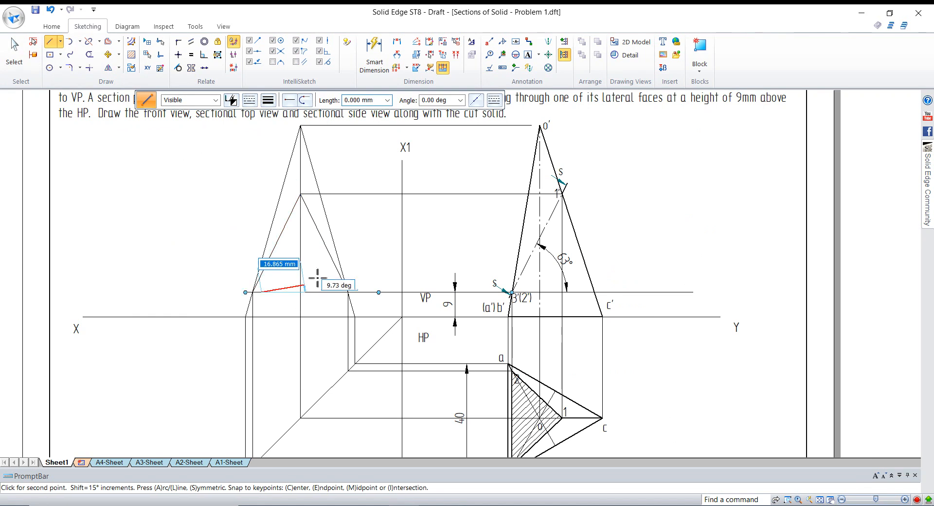
click(348, 292)
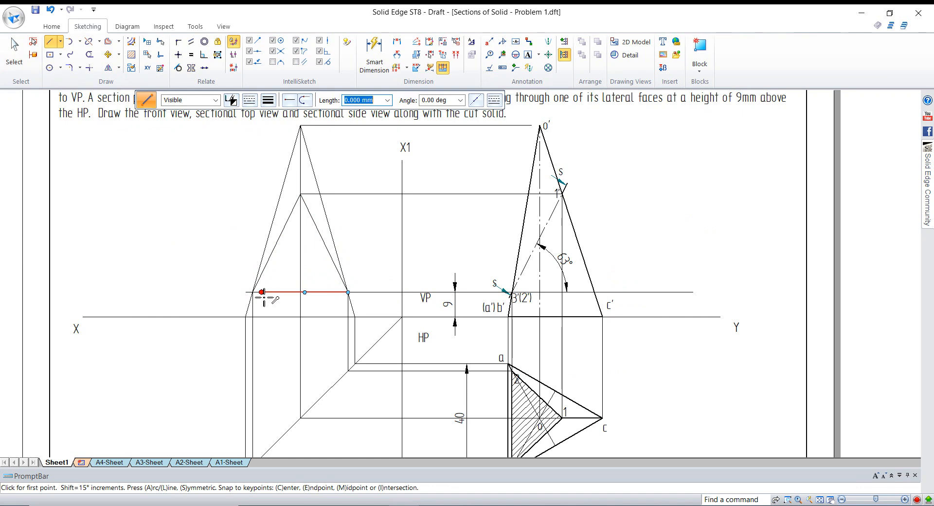
key(Escape)
Draw a horizontal line in the side view between the exact points where the 3'(2') projector crosses the left and right slant edges.
click(50, 42)
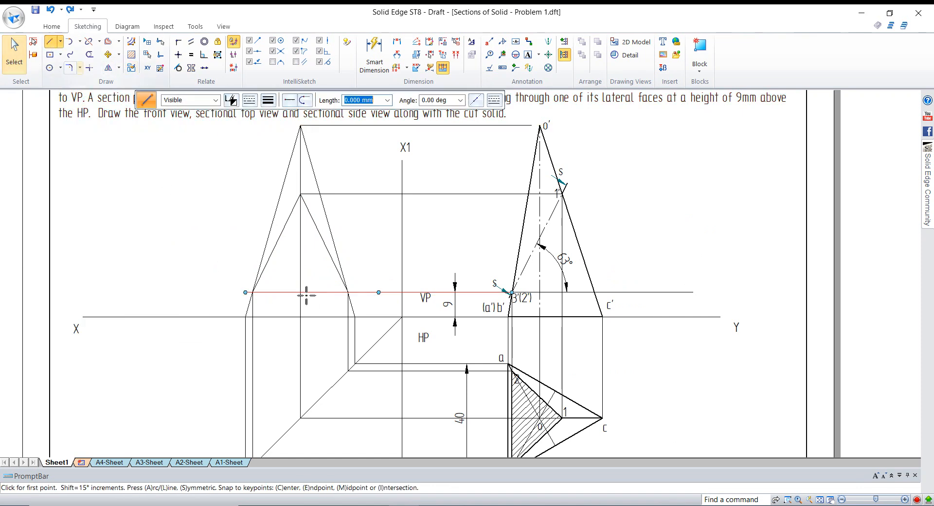
scroll(307, 296, up, 3)
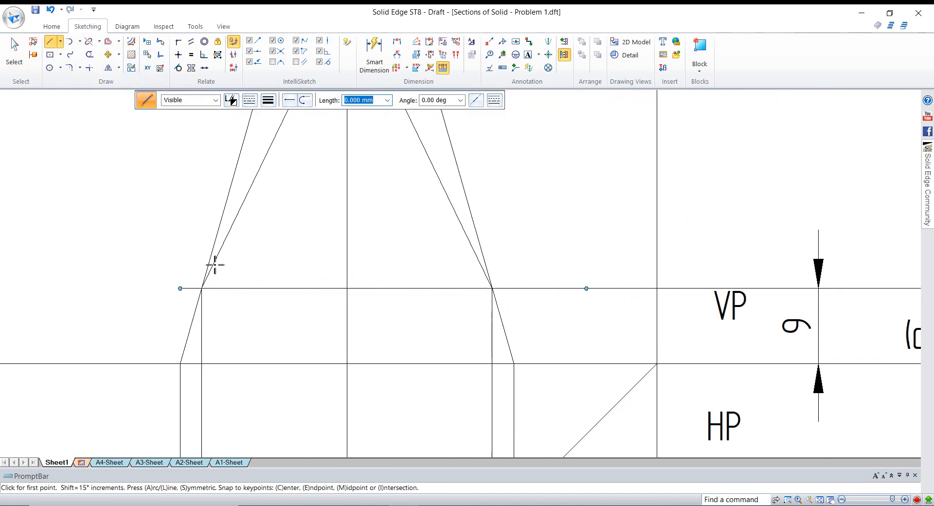
click(201, 288)
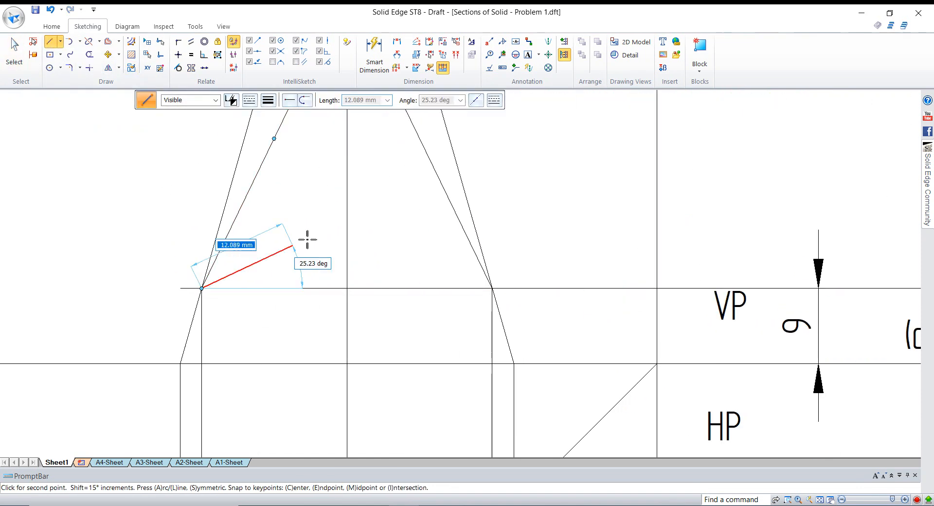
click(492, 288)
scroll(495, 319, down, 2)
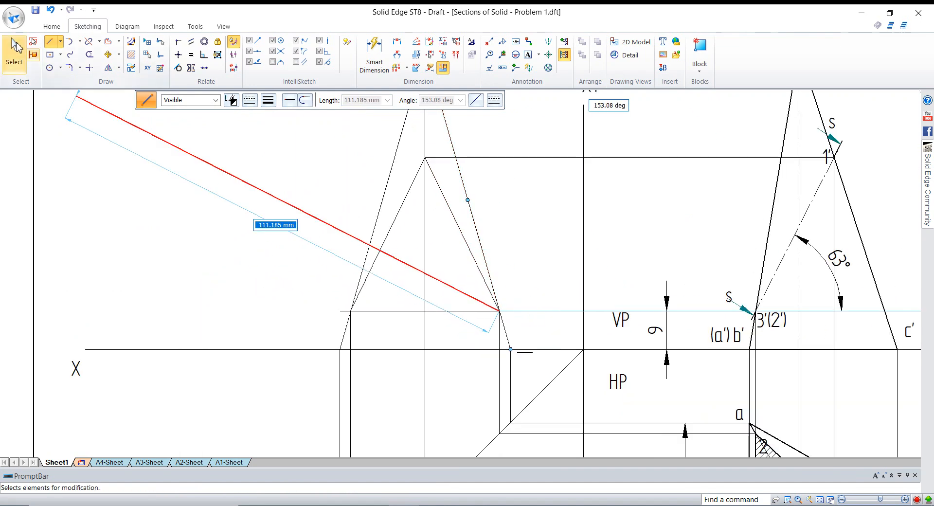
Thicken the three lines of the side view's section triangle to match the visible outlines.
click(15, 55)
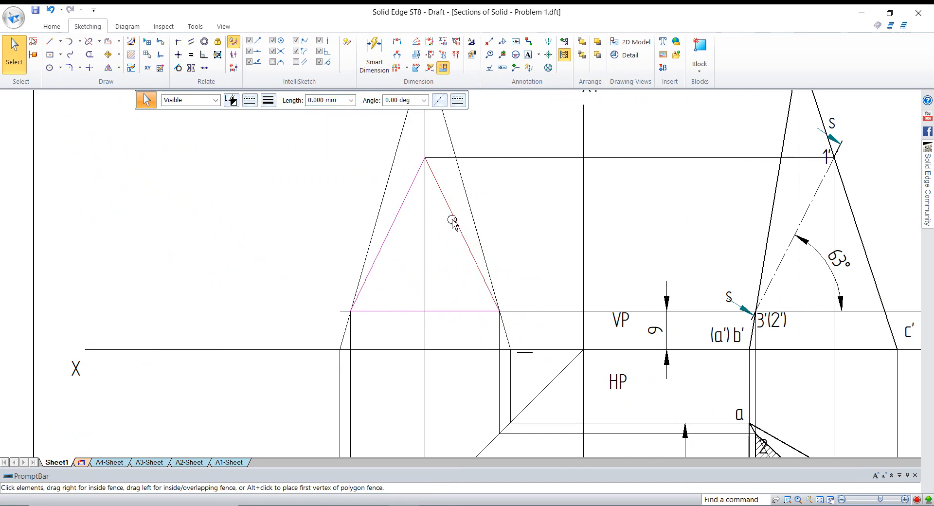
click(269, 103)
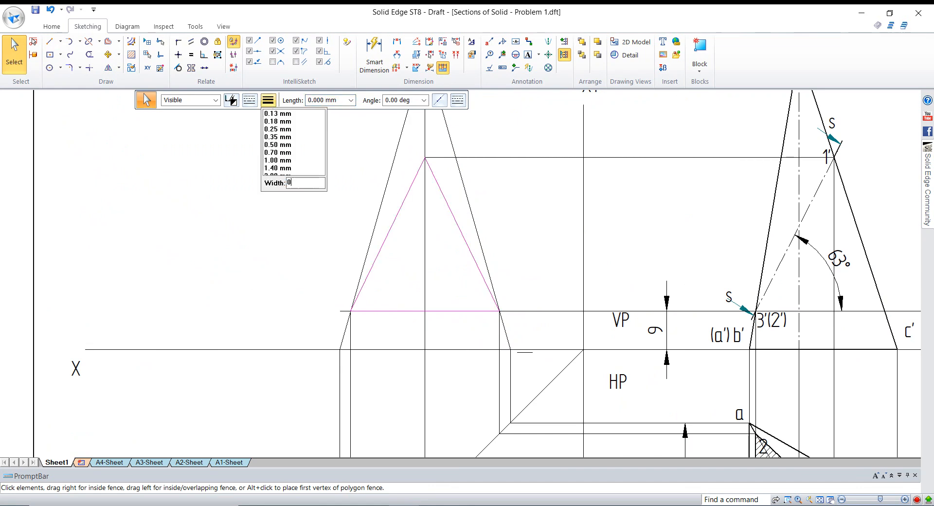
key(Return)
click(273, 254)
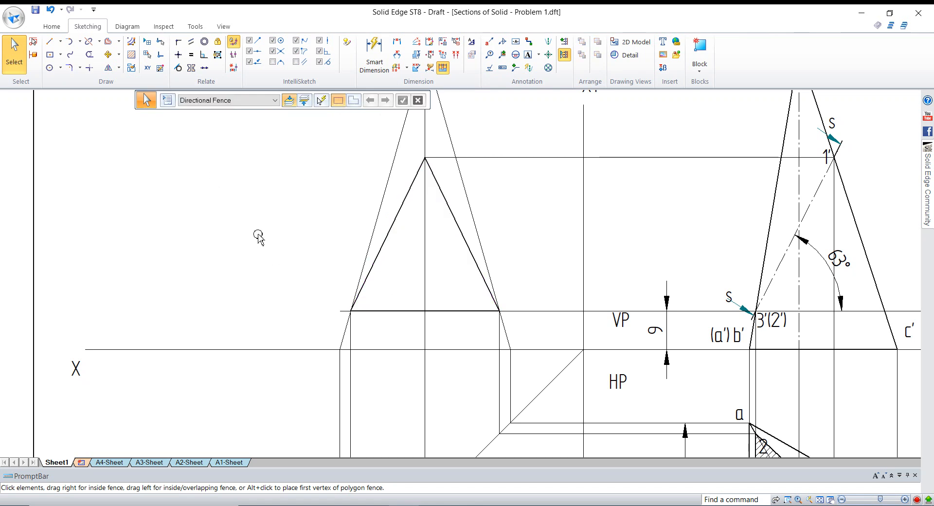
Try to hatch the section triangle in the side view with the Fill command.
click(132, 54)
click(408, 243)
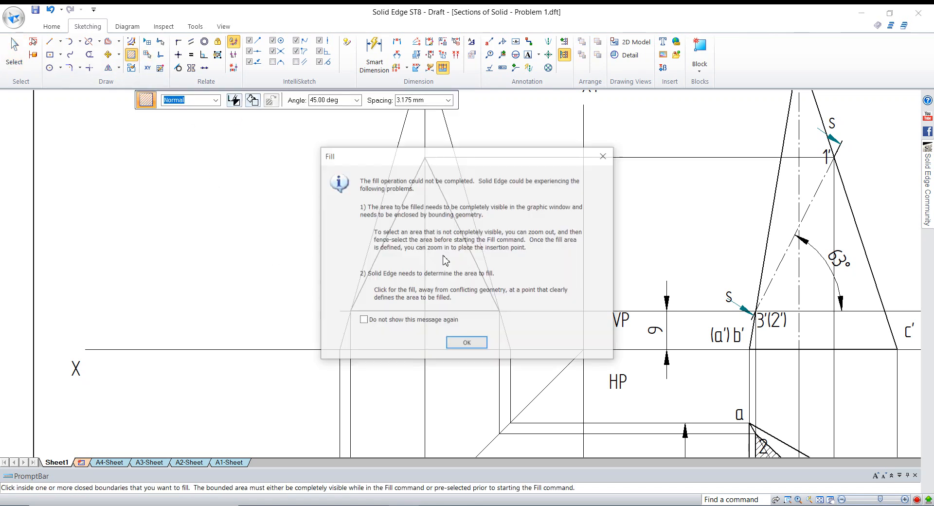
click(467, 344)
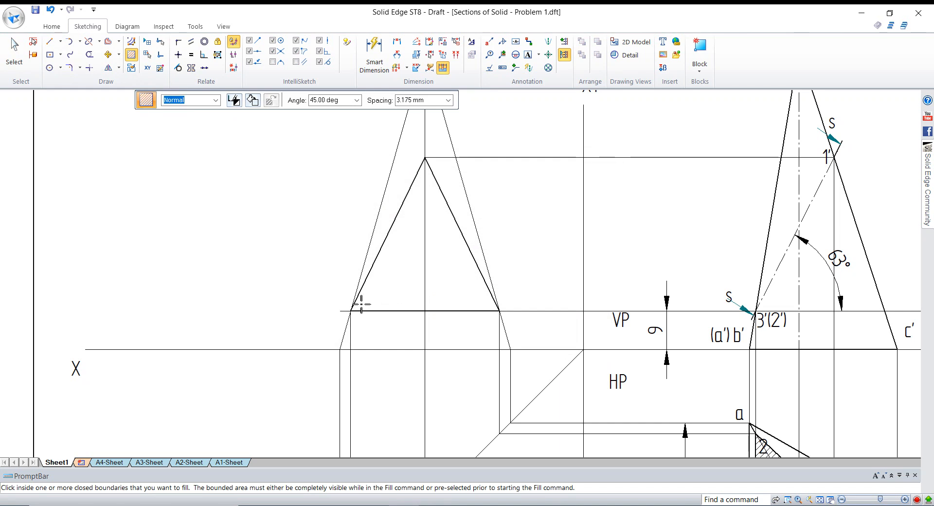
scroll(361, 304, up, 5)
scroll(355, 327, down, 5)
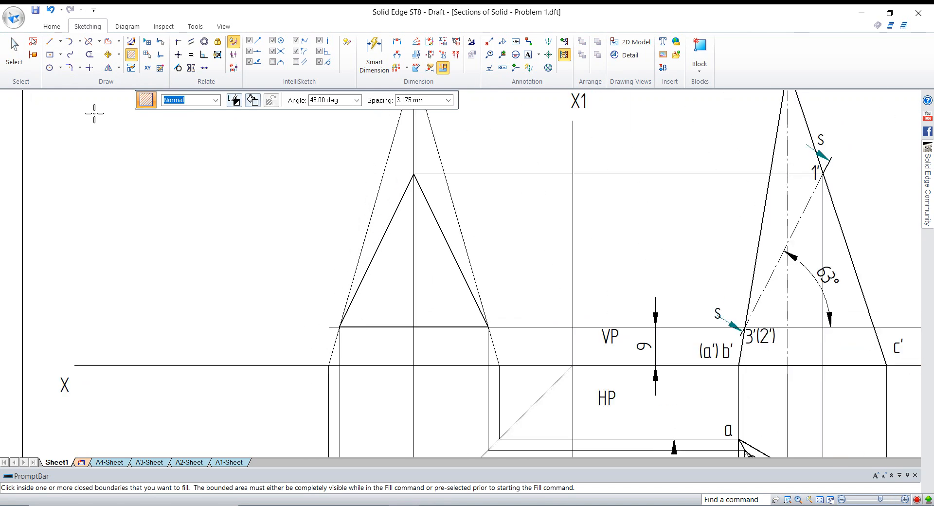
Delete the left slanted line of the side view's section triangle.
click(14, 54)
click(386, 237)
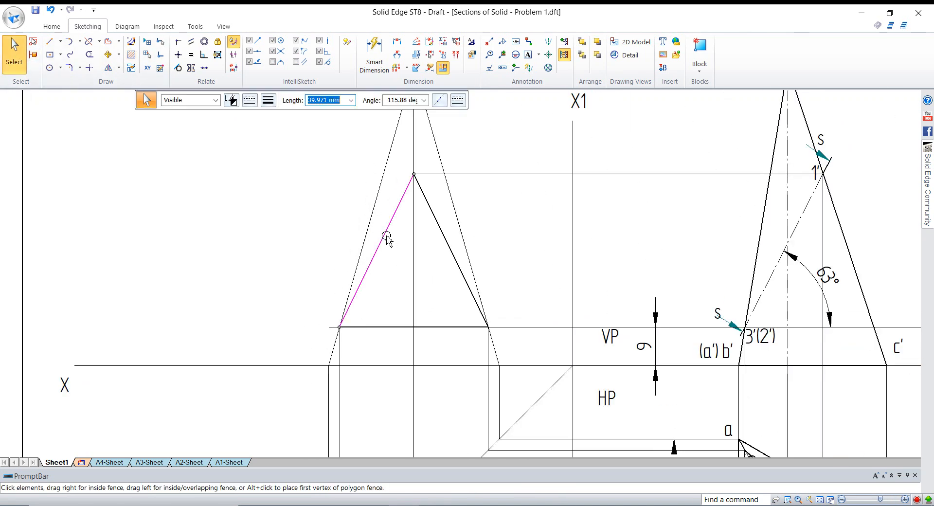
key(Delete)
Redraw the left slanted section line 0.50 mm wide, from the left slant edge's crossing with the 3'(2') line to projected point 1.
click(49, 42)
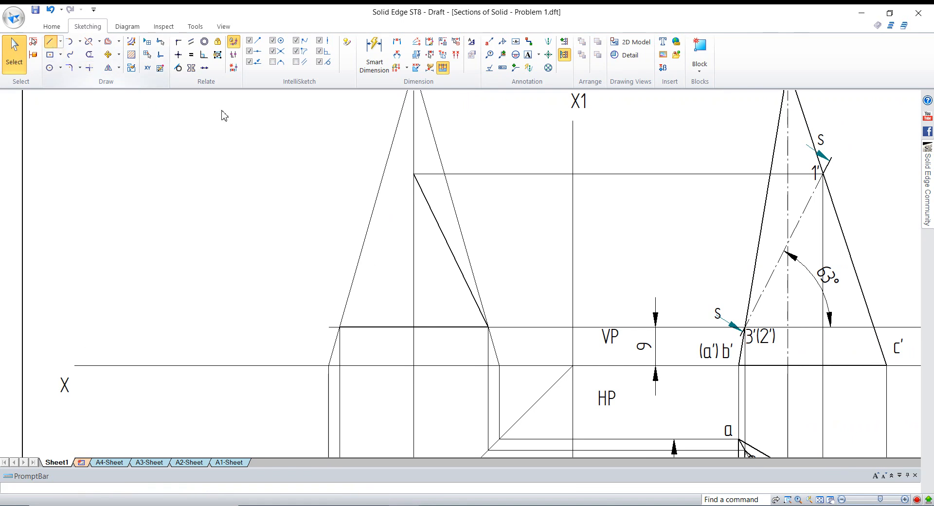
click(268, 101)
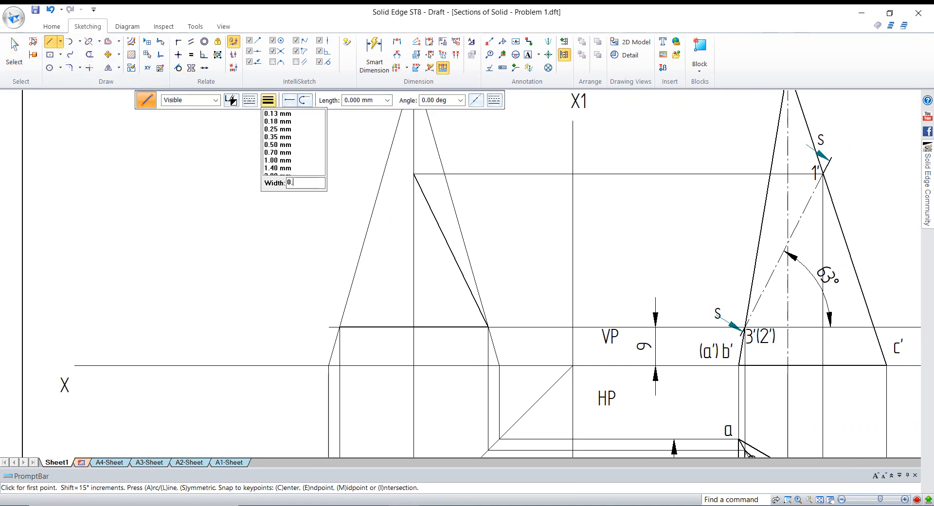
text(0.)
click(265, 101)
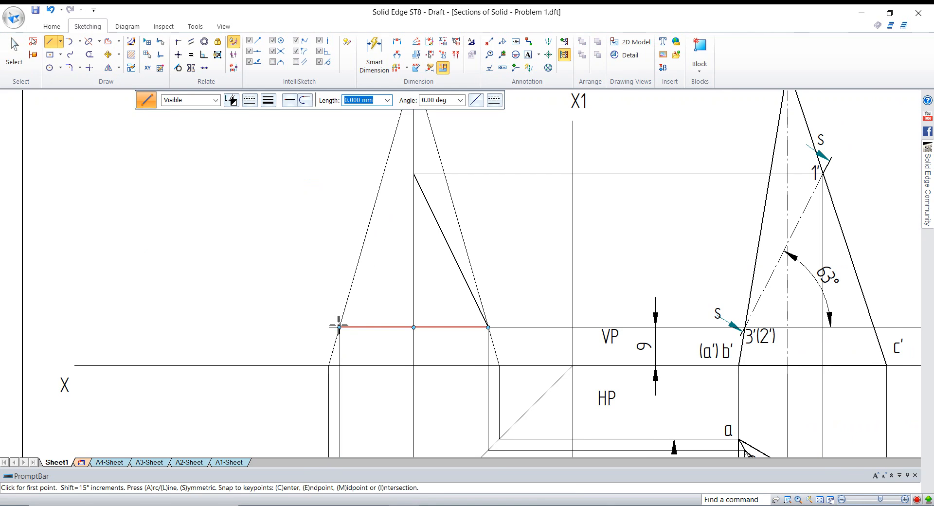
click(340, 327)
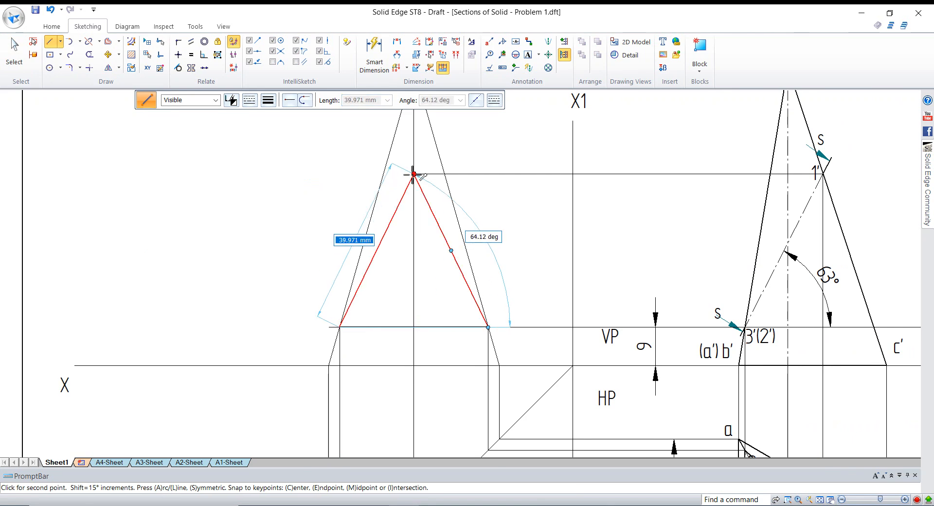
click(413, 175)
click(14, 54)
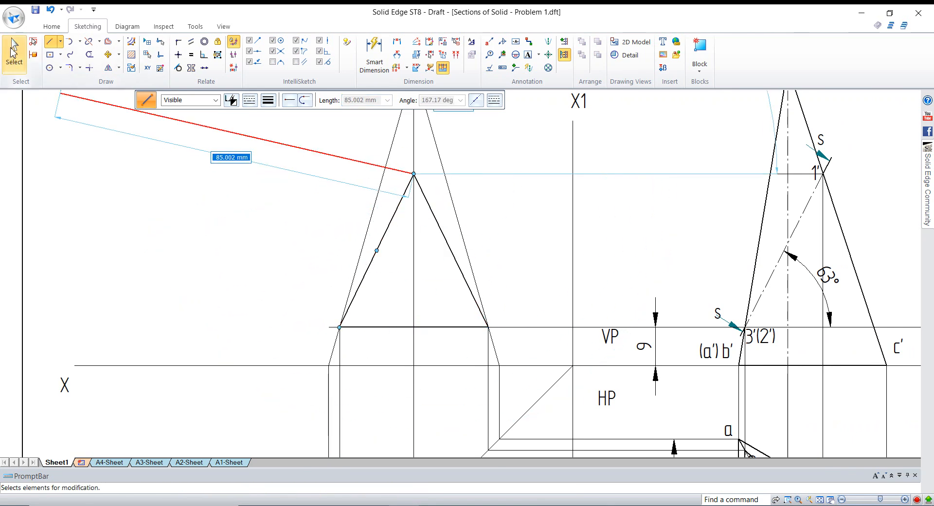
Hatch both halves of the side view's section triangle with the Normal fill.
click(132, 54)
click(410, 273)
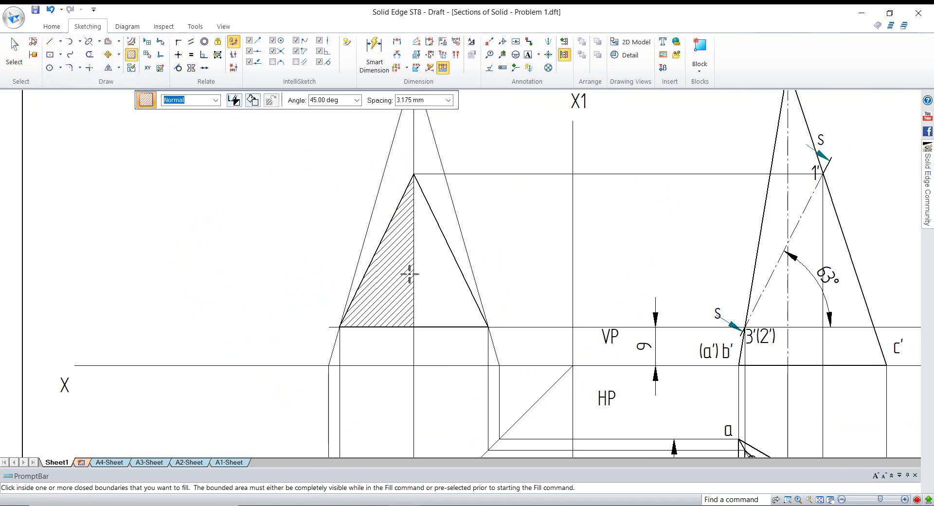
click(438, 281)
scroll(437, 298, down, 2)
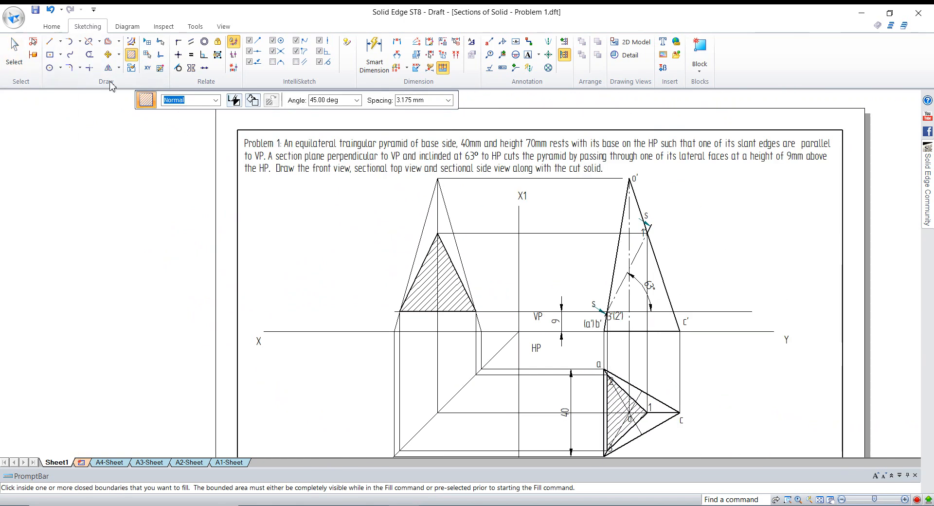
Trace the side view pyramid's outline with 0.50 mm lines, from the apex down the right slant edge, along the base and back up.
click(49, 41)
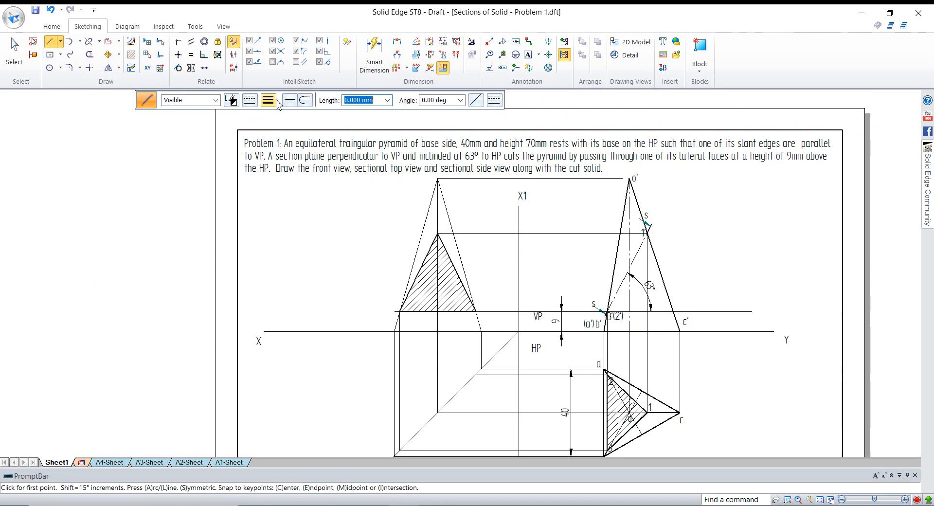
click(276, 102)
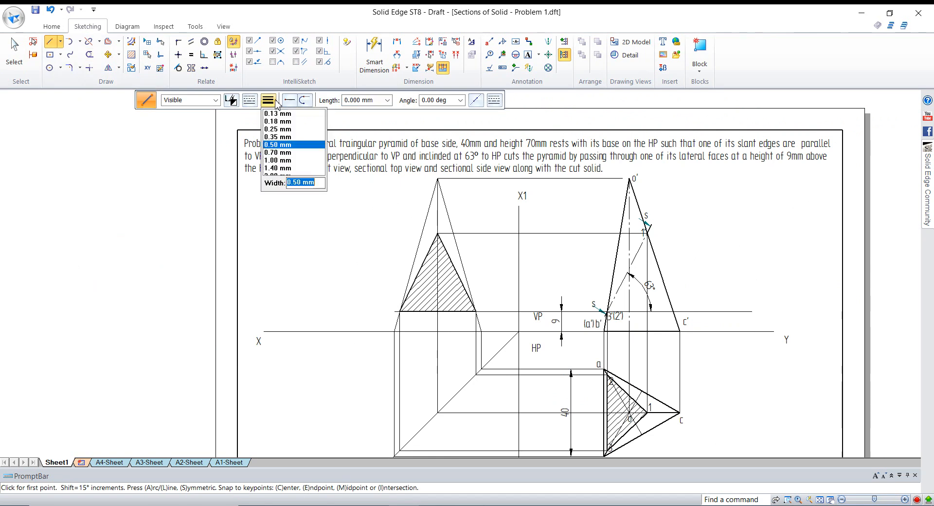
click(438, 181)
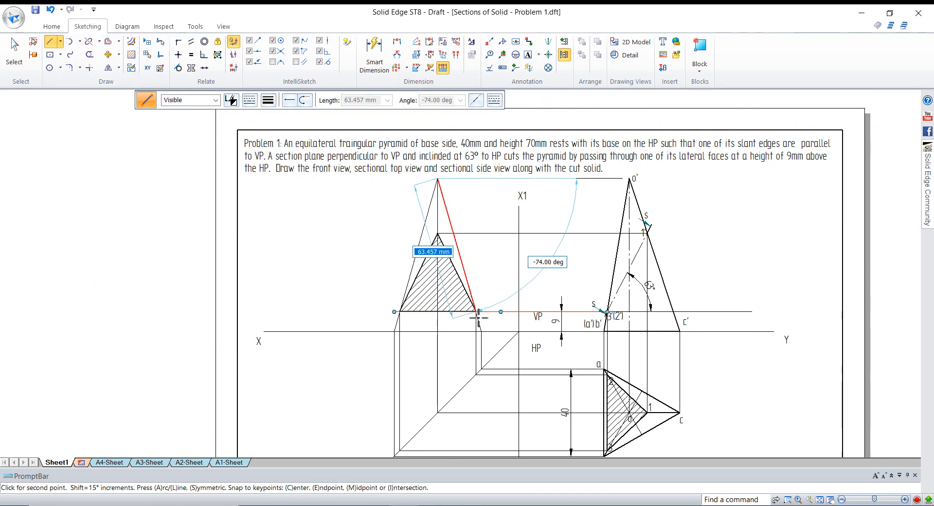
scroll(478, 322, up, 3)
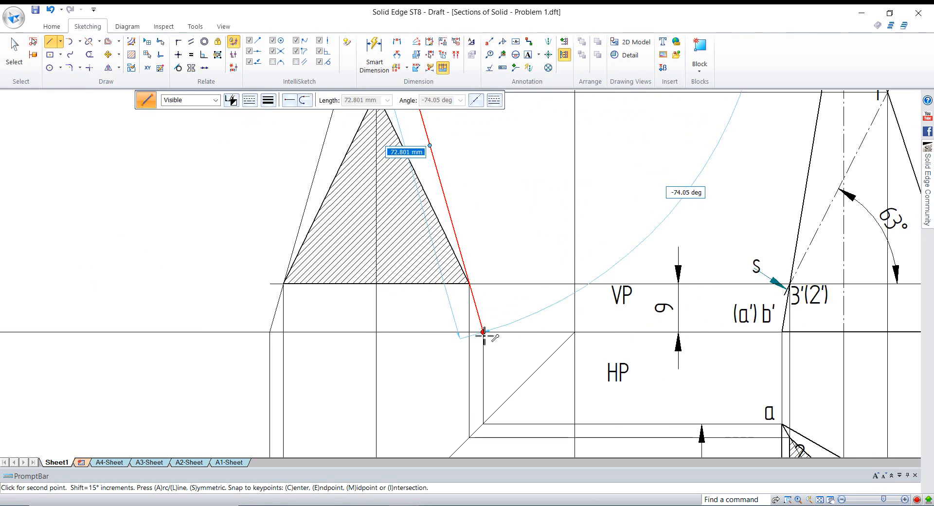
click(483, 332)
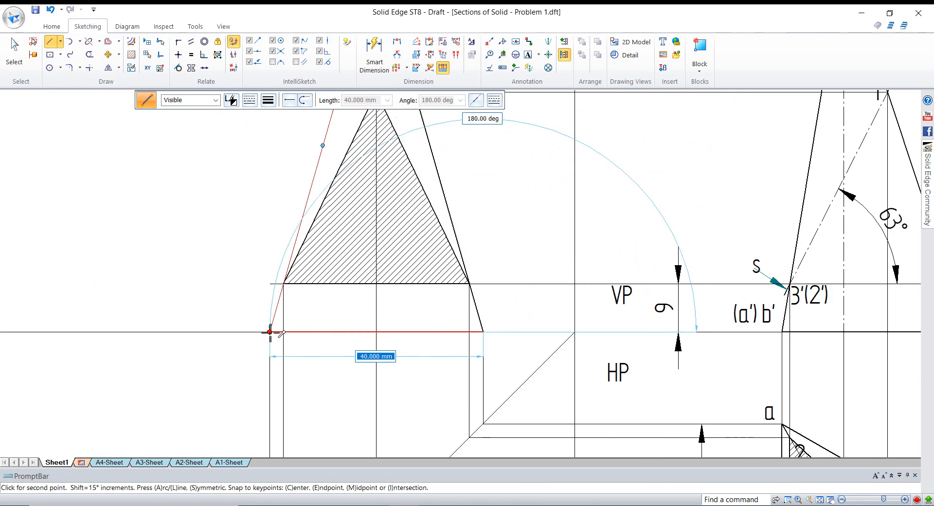
scroll(270, 333, down, 3)
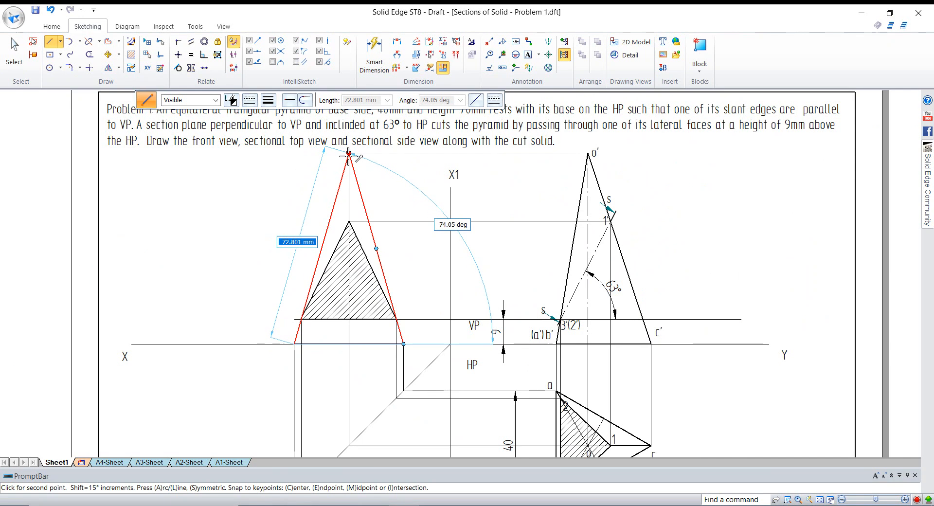
key(Escape)
key(Escape)
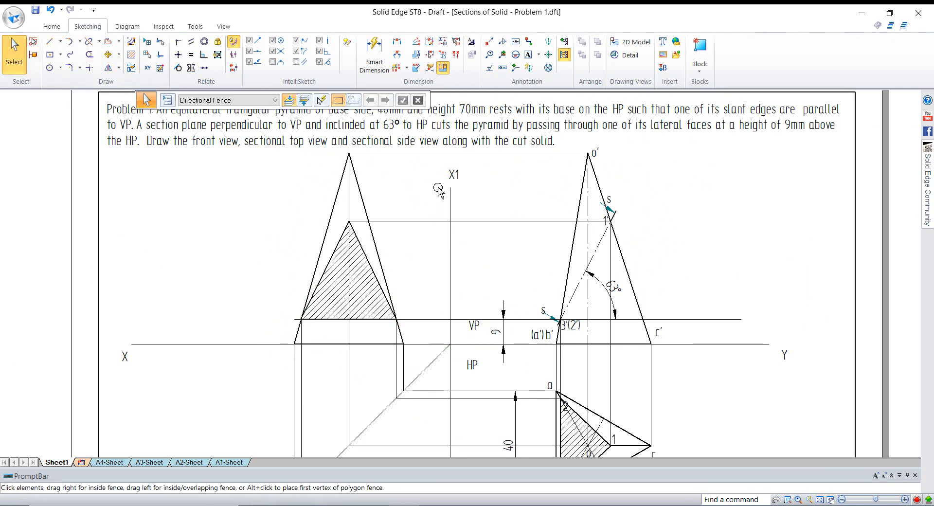
scroll(468, 147, down, 2)
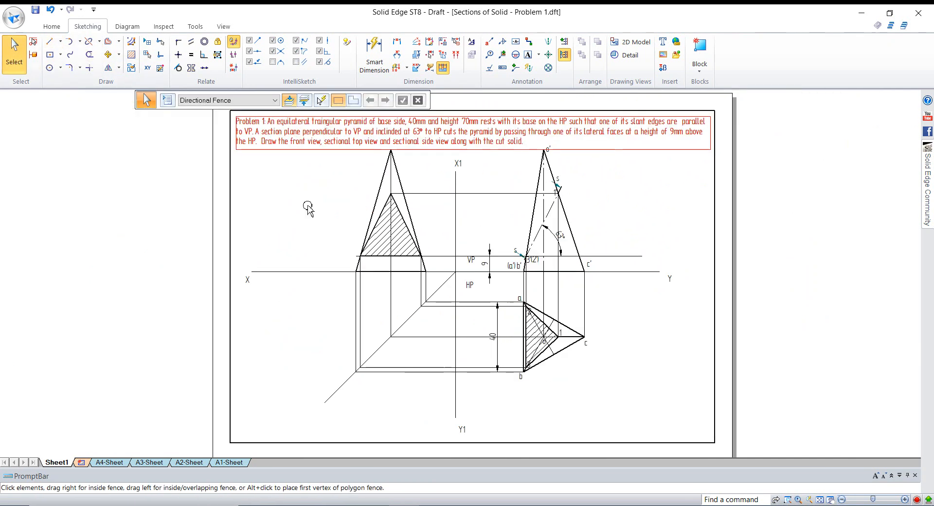
scroll(495, 157, up, 1)
scroll(495, 158, up, 1)
click(428, 125)
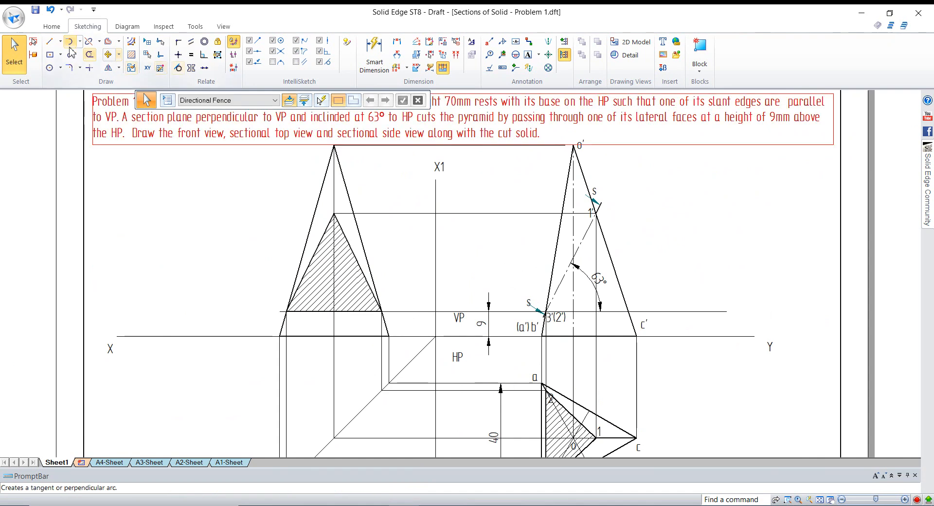
Label the side view's base points a" at the right corner, b" at the left corner and c" below the midpoint.
click(528, 55)
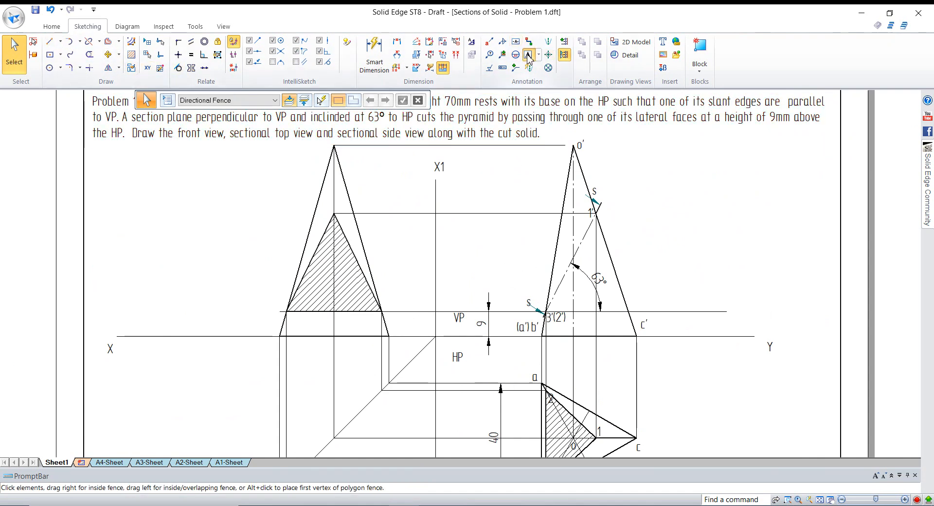
scroll(417, 301, down, 1)
scroll(475, 325, up, 2)
scroll(475, 325, up, 1)
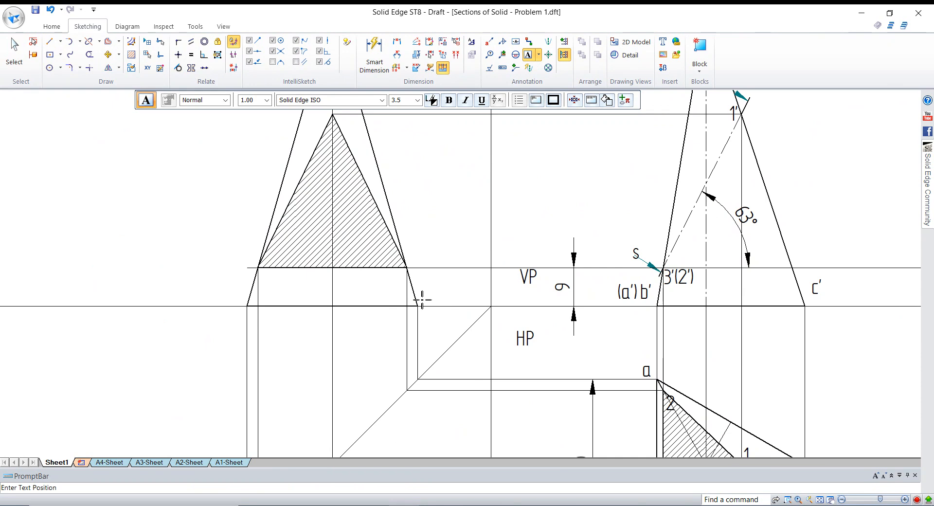
click(421, 297)
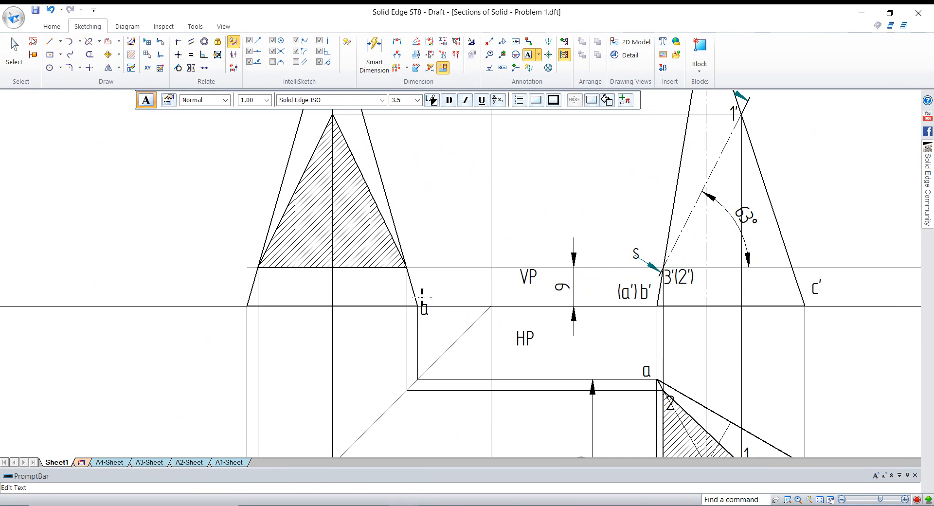
scroll(357, 285, down, 2)
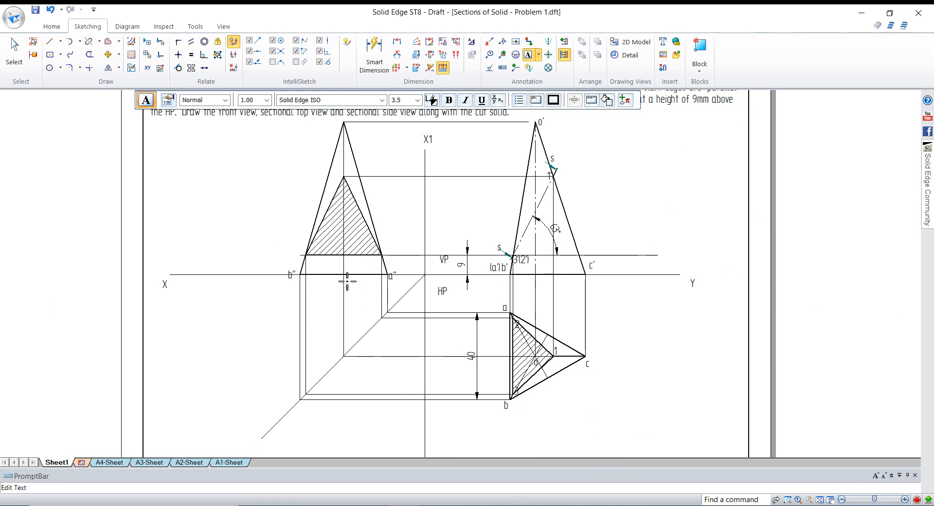
text(c)
Draw a visible line in the side view from the pyramid's apex straight down to the top vertex of the hatched section triangle.
click(50, 41)
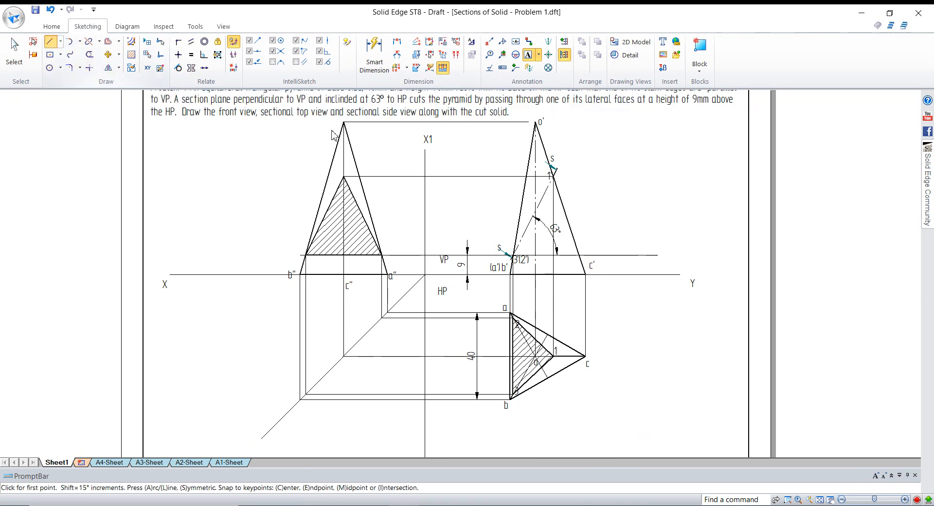
click(344, 122)
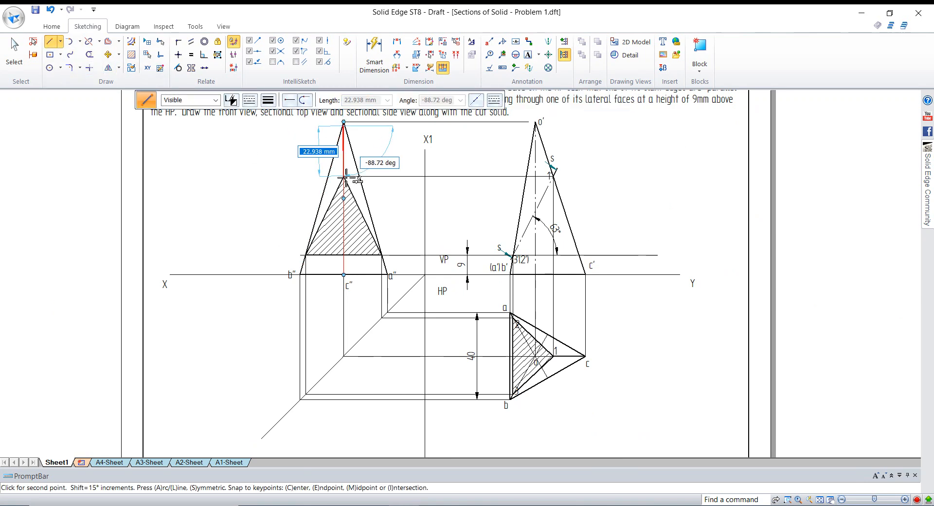
scroll(348, 179, down, 4)
scroll(351, 181, up, 5)
scroll(341, 214, down, 4)
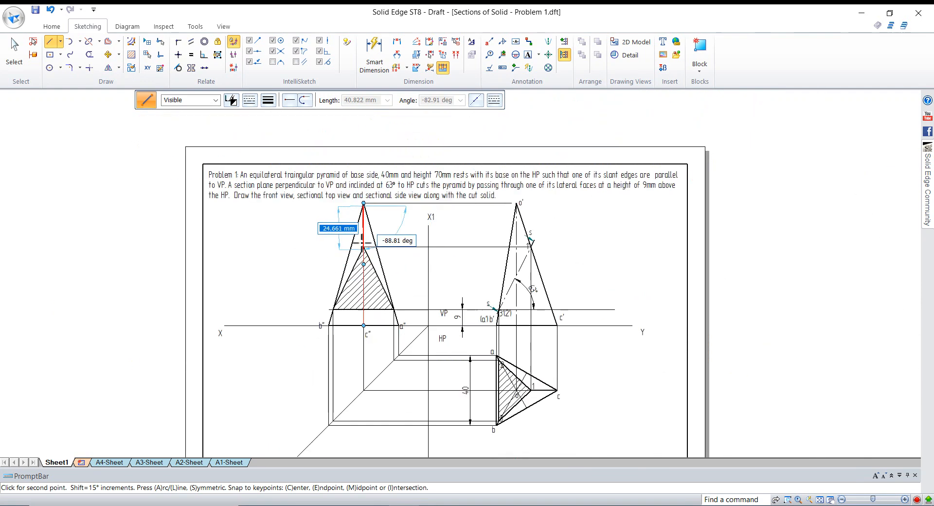
scroll(365, 234, up, 5)
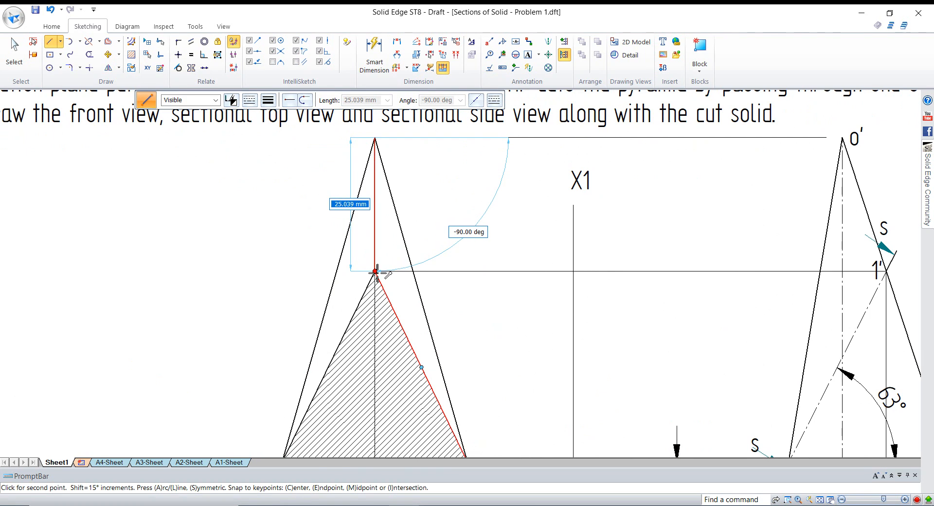
scroll(377, 273, down, 4)
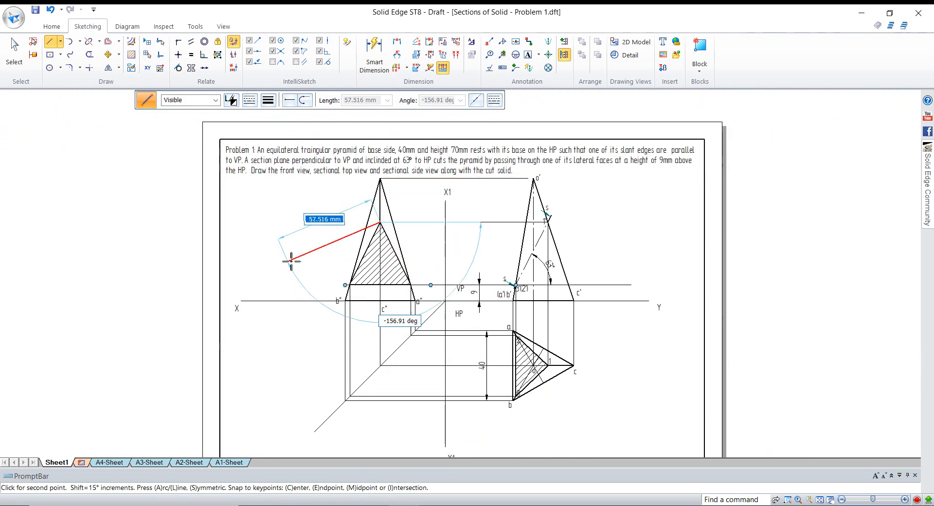
key(Escape)
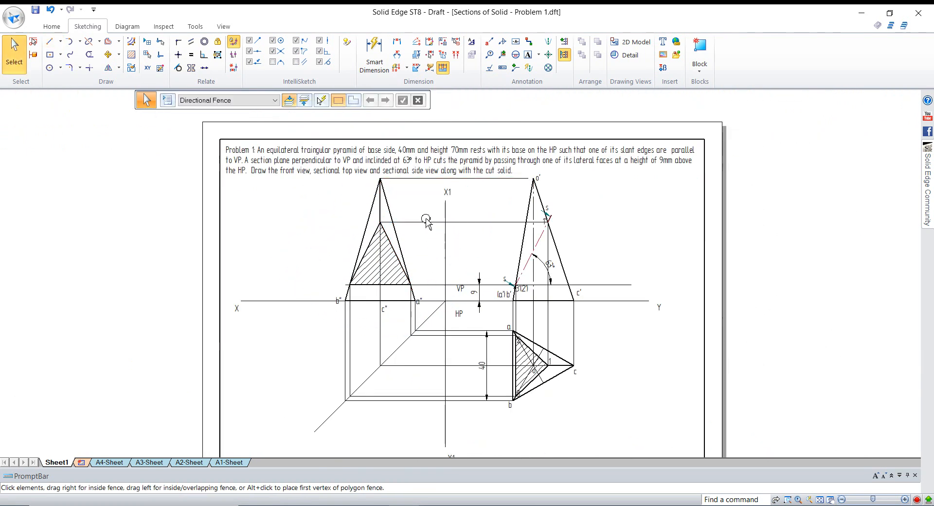
Move the c" label up until it sits just beneath the side view's base line.
scroll(391, 323, up, 2)
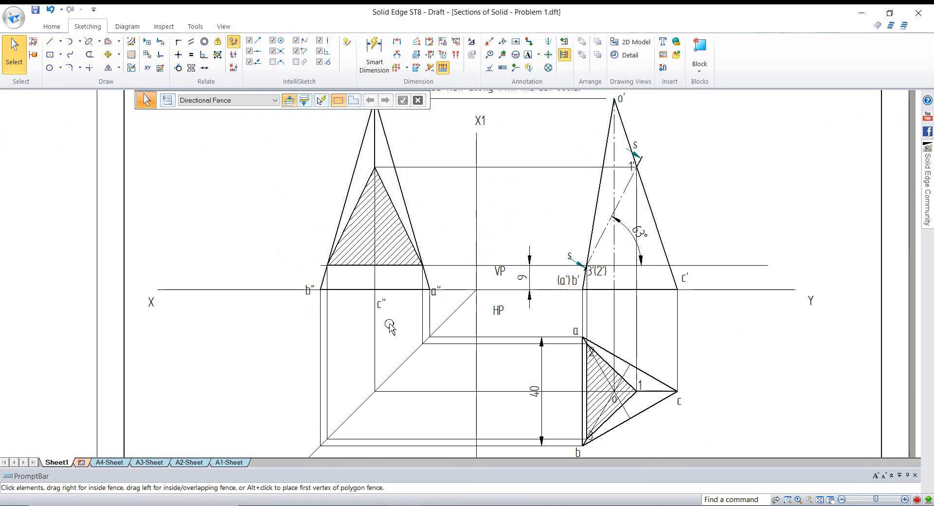
double_click(384, 303)
drag(385, 299, 382, 303)
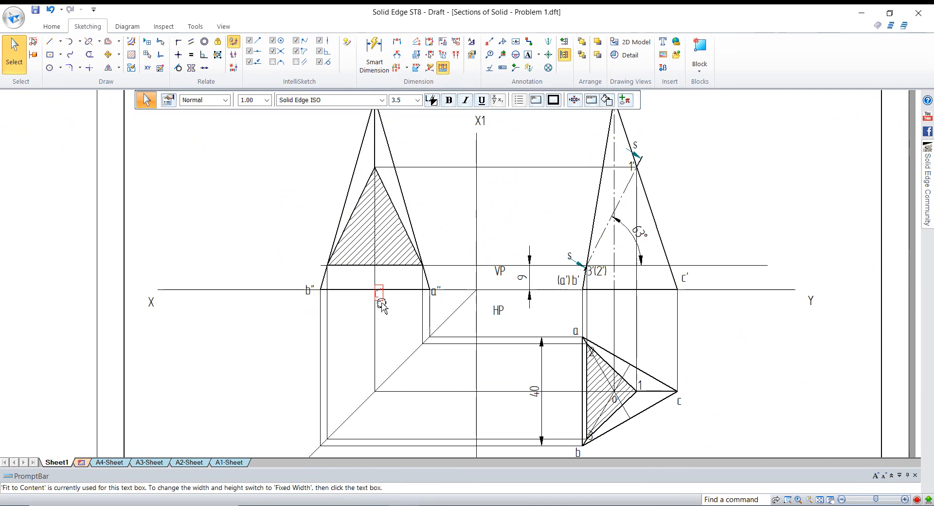
click(372, 313)
scroll(429, 321, down, 1)
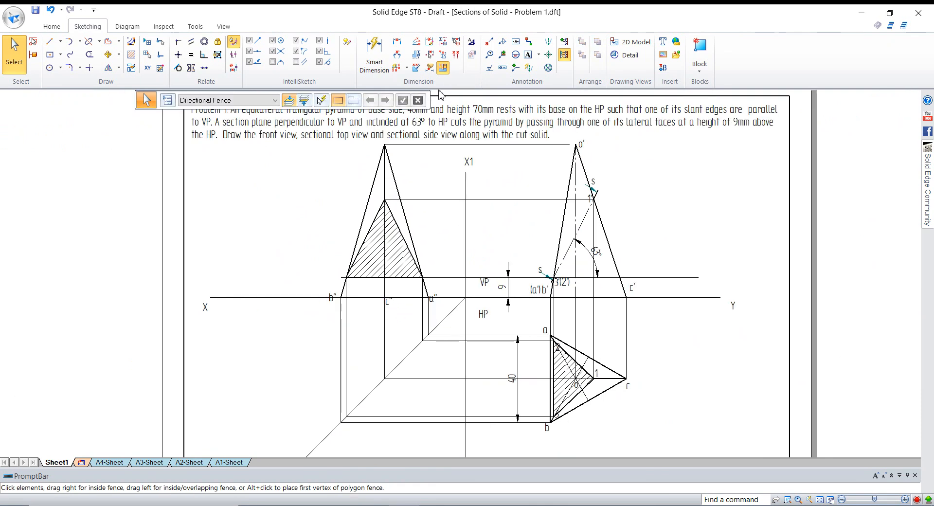
Label the side view's apex o" and shift the label to the left so it clears the slant edge.
click(528, 55)
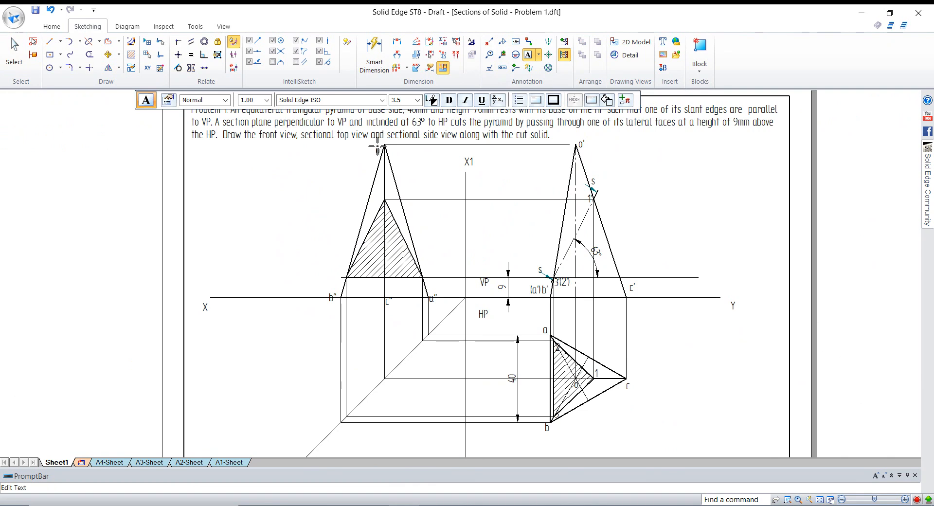
click(14, 54)
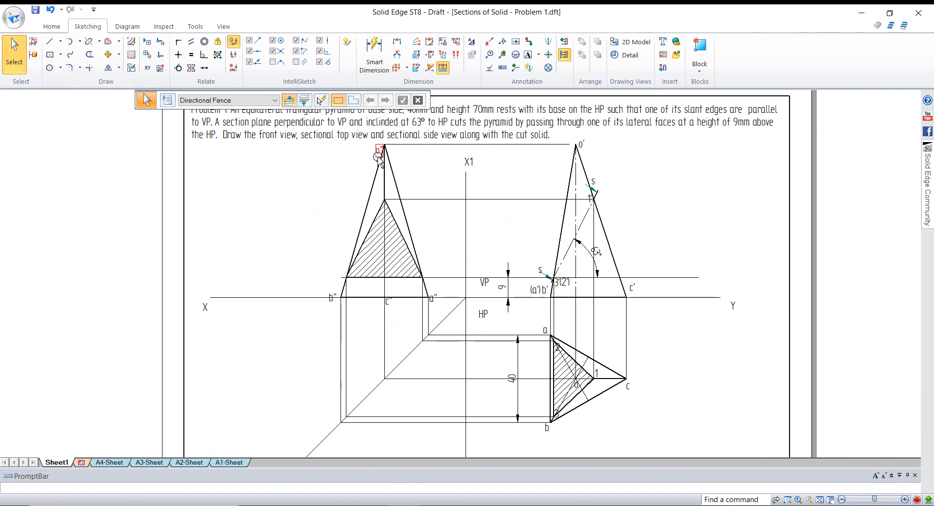
double_click(377, 153)
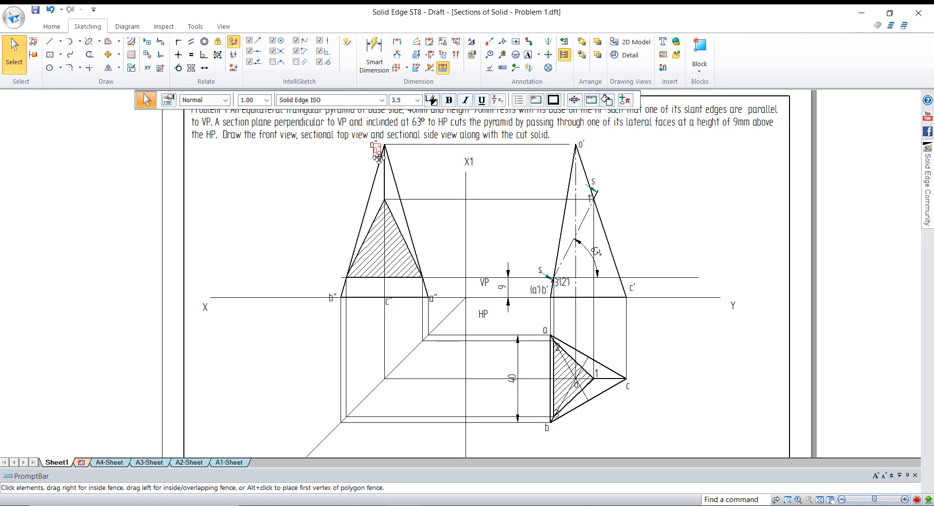
key(Escape)
click(417, 136)
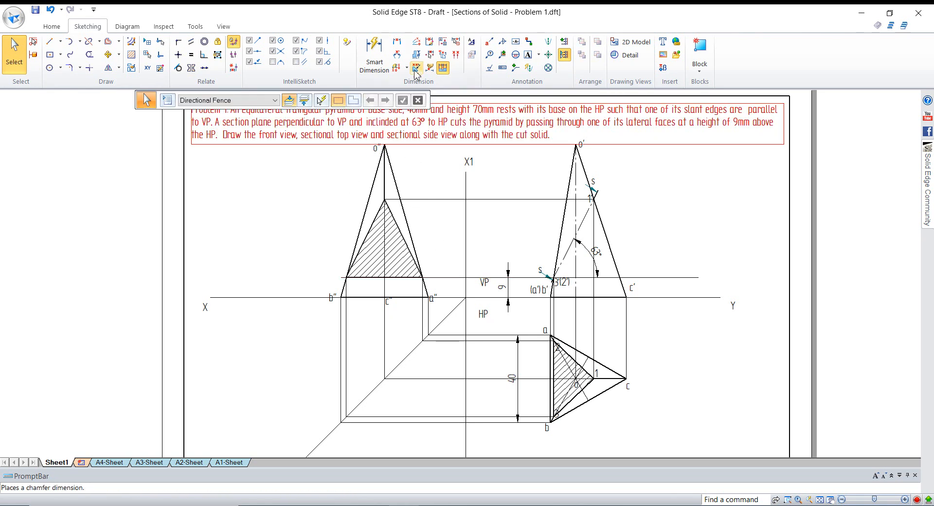
Label the section triangle's vertices 1" at the top, 2" at the right and 3" at the left, moving 3" clear of the slant edge.
click(528, 54)
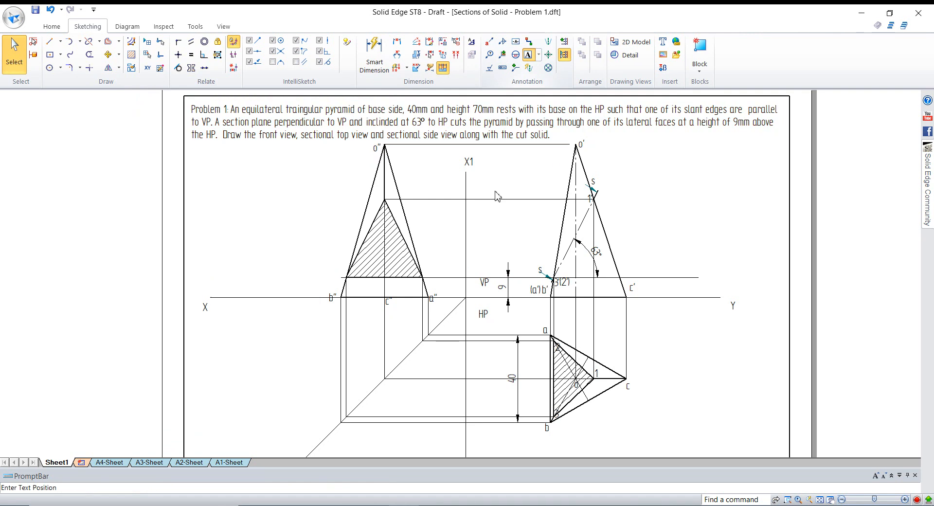
click(389, 193)
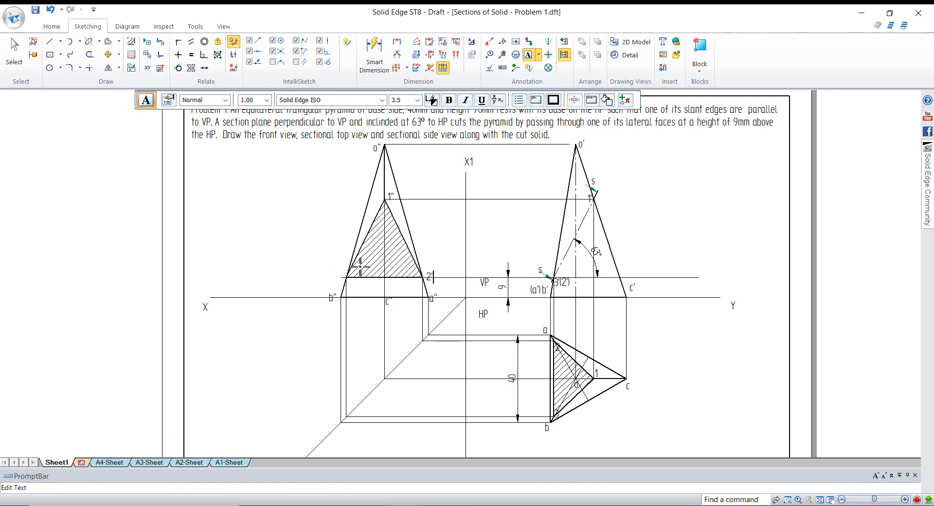
click(342, 273)
text(3")
click(14, 51)
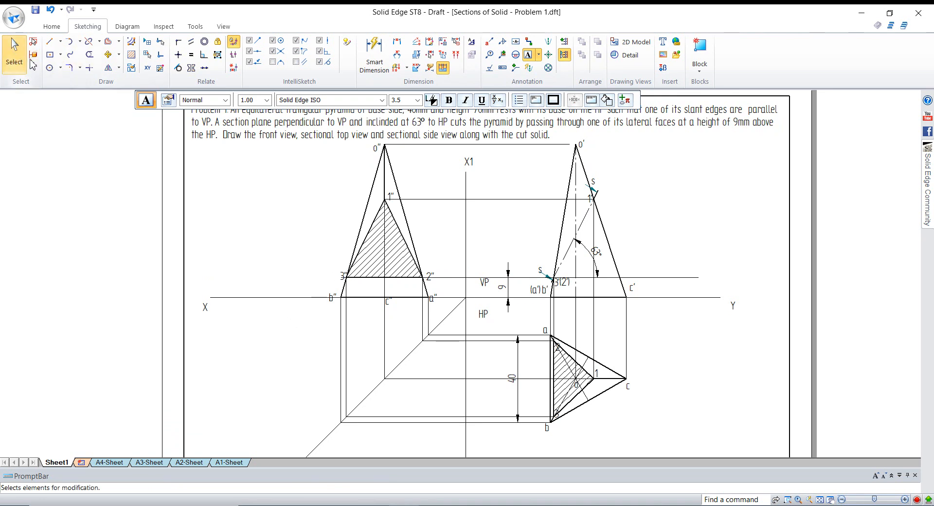
click(342, 274)
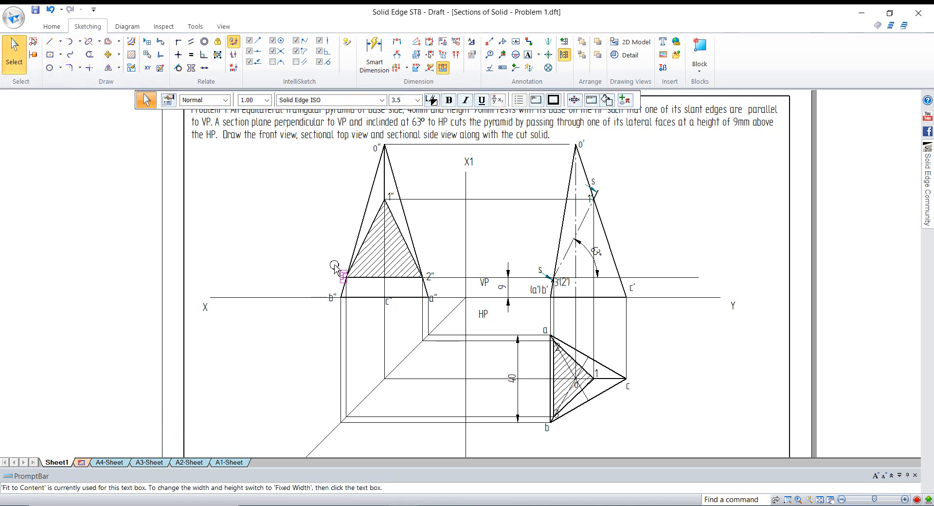
click(282, 241)
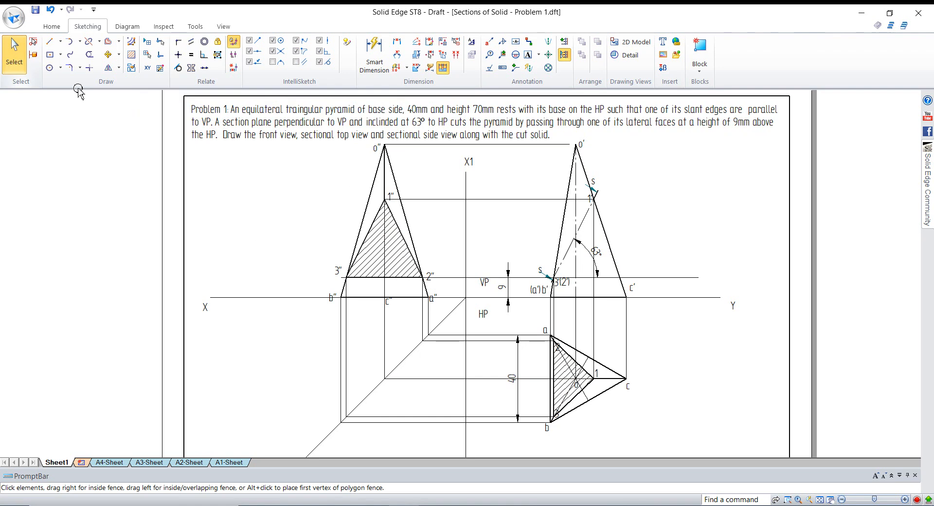
Dimension the front view pyramid's vertical height from apex o' to the base, placing the dimension to the left of the view.
scroll(354, 250, down, 1)
scroll(547, 313, up, 1)
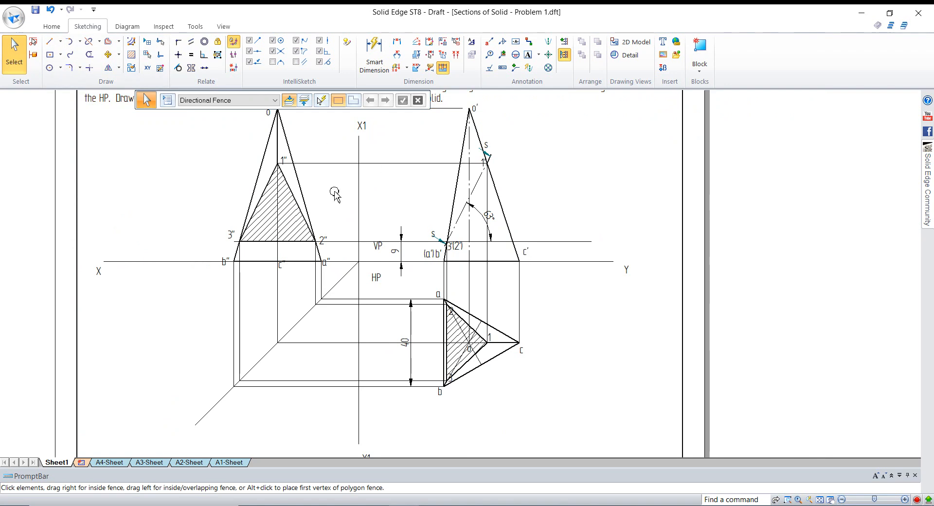
scroll(471, 292, down, 1)
scroll(278, 166, up, 1)
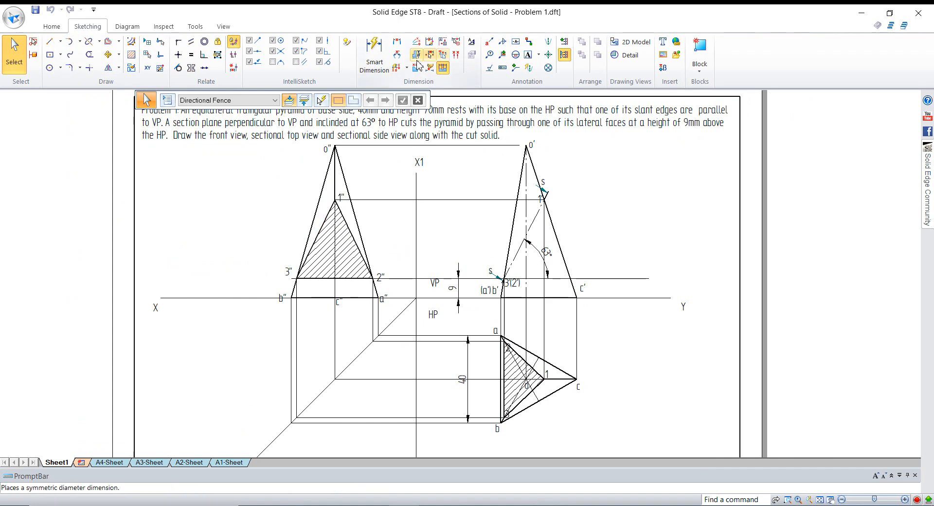
click(375, 50)
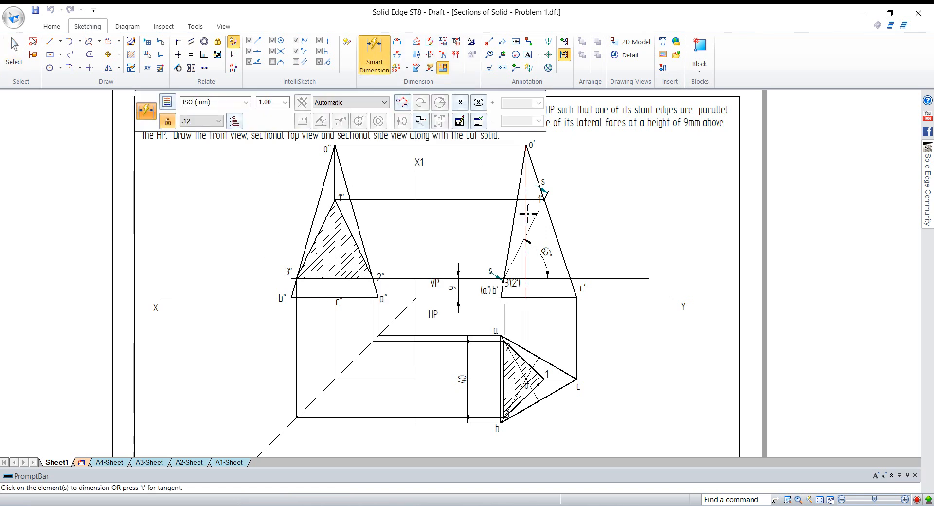
click(516, 215)
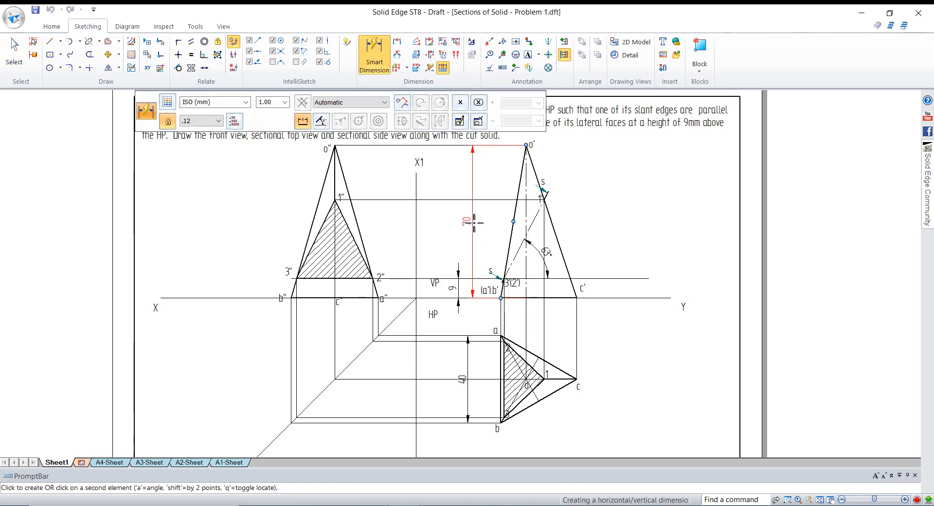
click(474, 223)
click(14, 53)
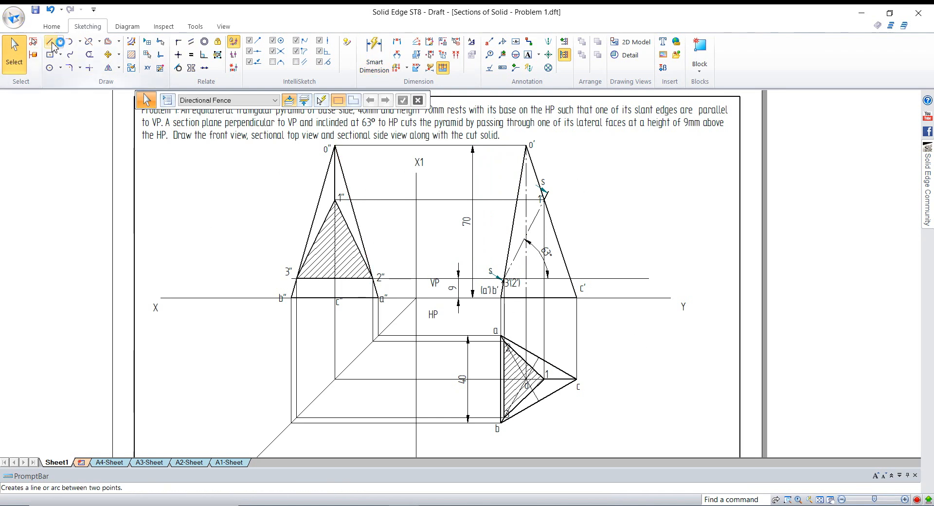
Draw a 0.05 mm wide projector from point 1' down to the right, perpendicular to the section plane, ending past the Y label.
click(51, 42)
click(269, 100)
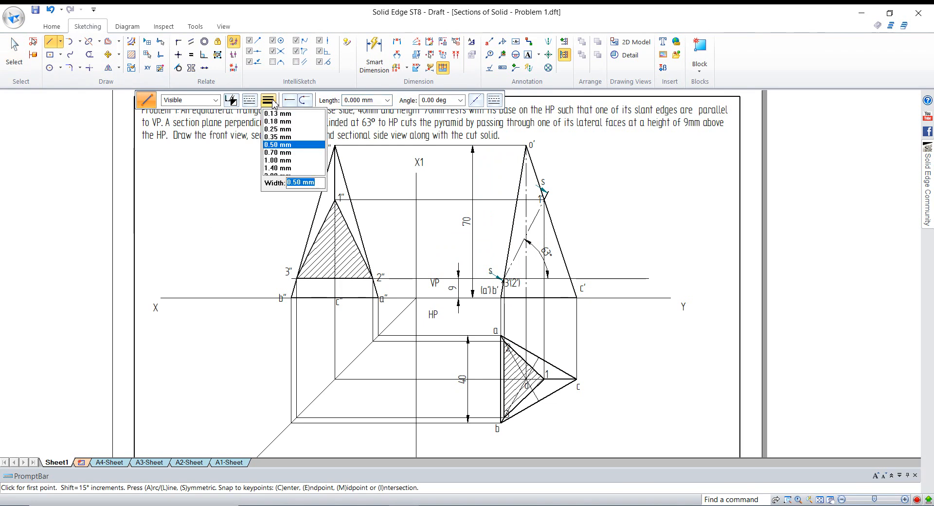
text(0.05)
key(Return)
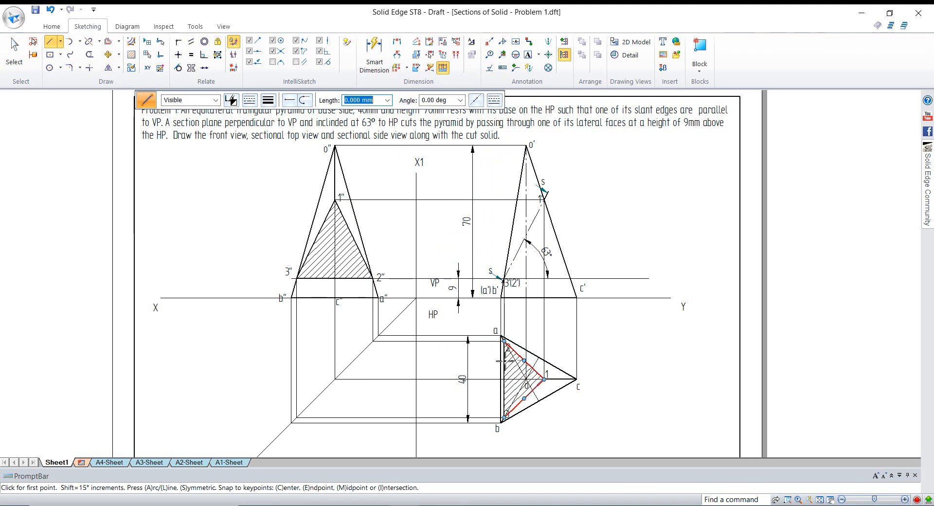
click(544, 379)
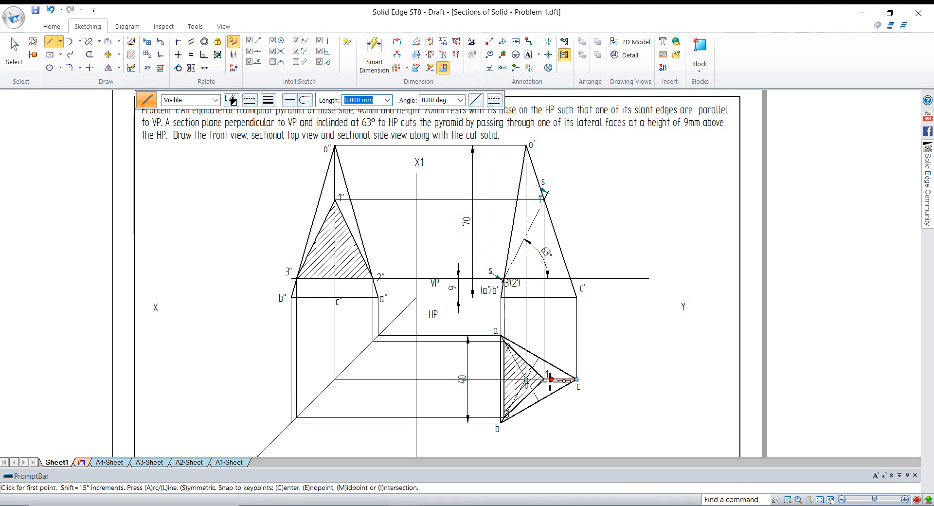
click(544, 200)
scroll(547, 320, up, 1)
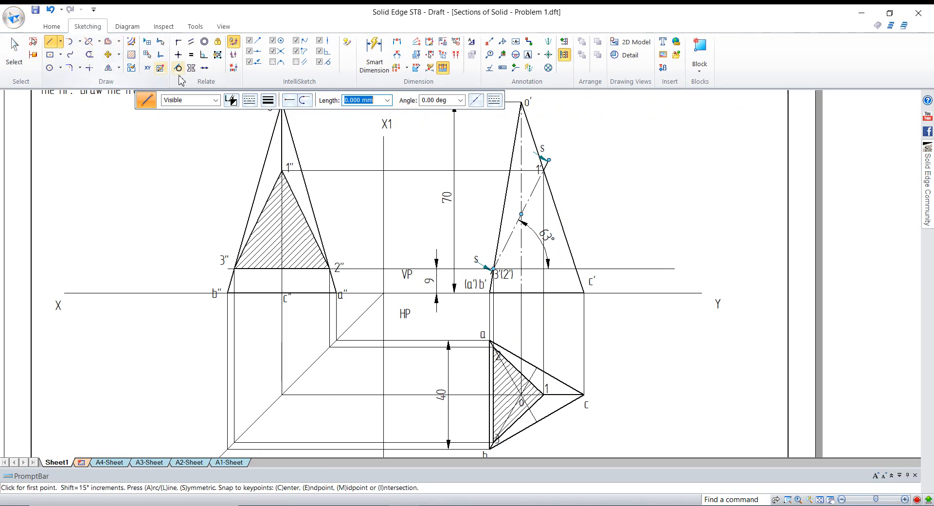
click(269, 101)
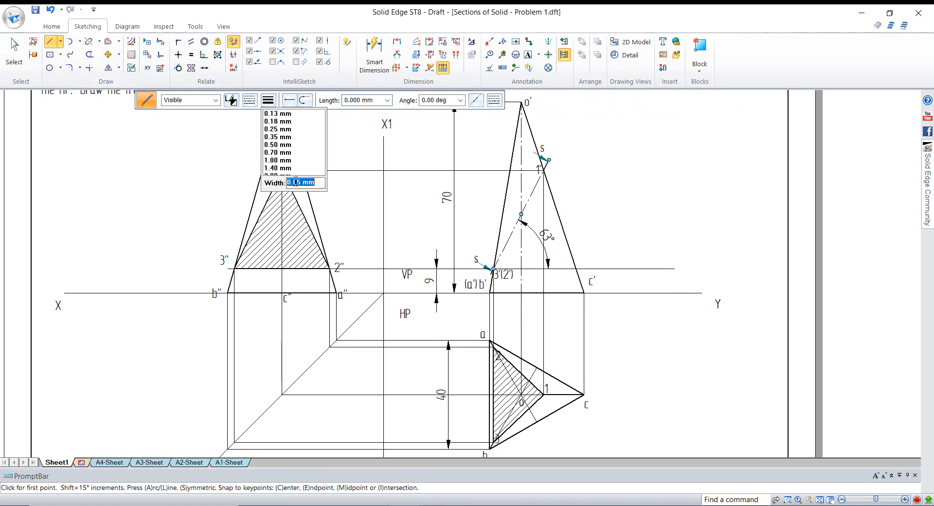
click(51, 43)
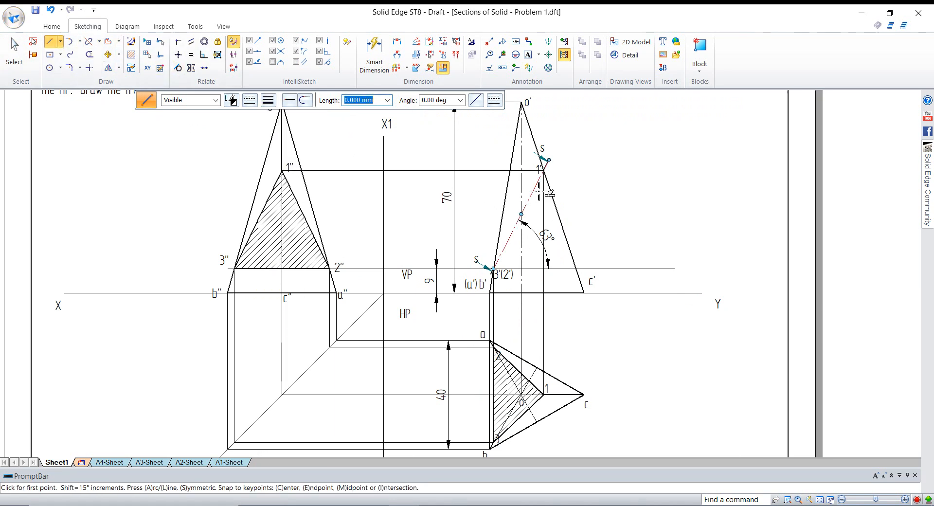
click(545, 171)
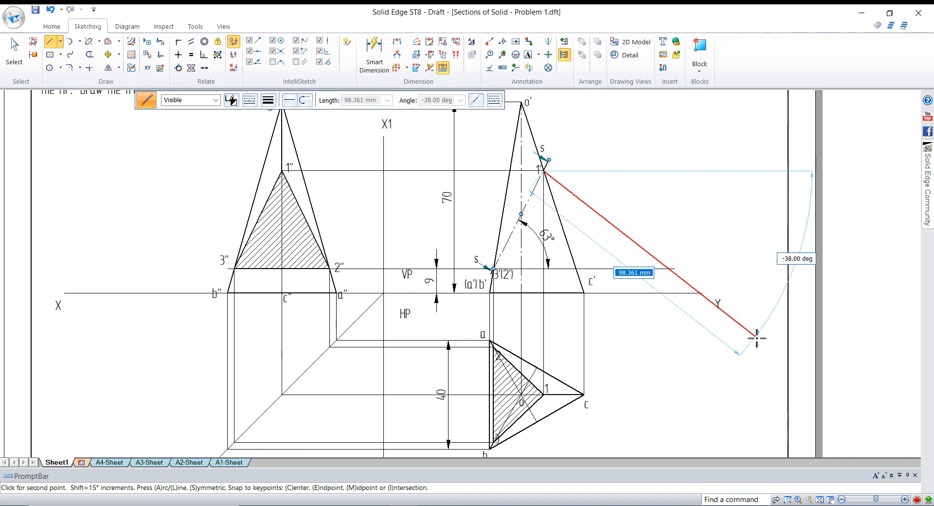
click(779, 290)
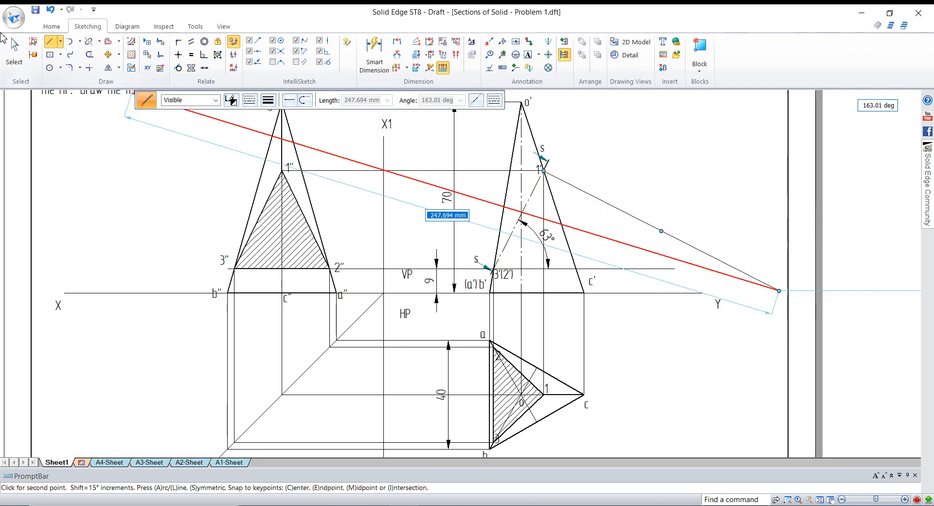
Apply a perpendicular relationship between the projector from point 1' and the inclined section plane line.
click(14, 49)
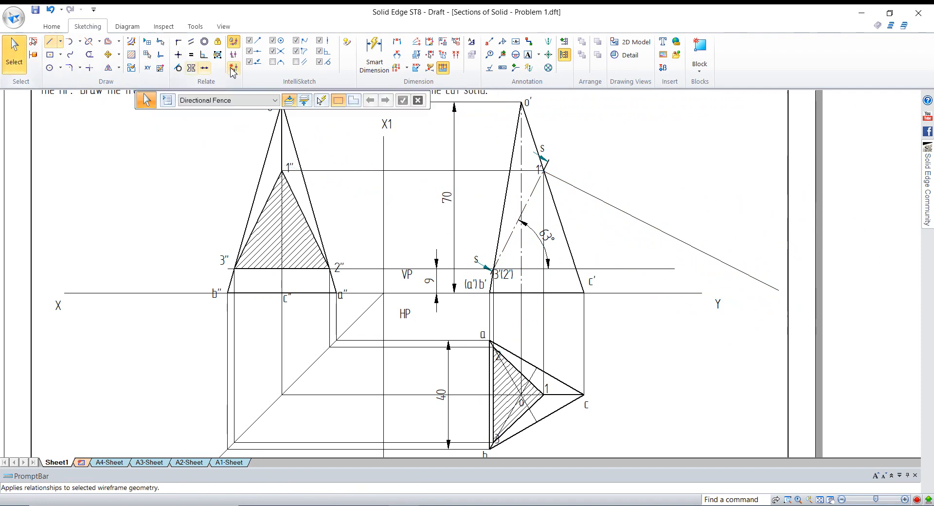
click(204, 54)
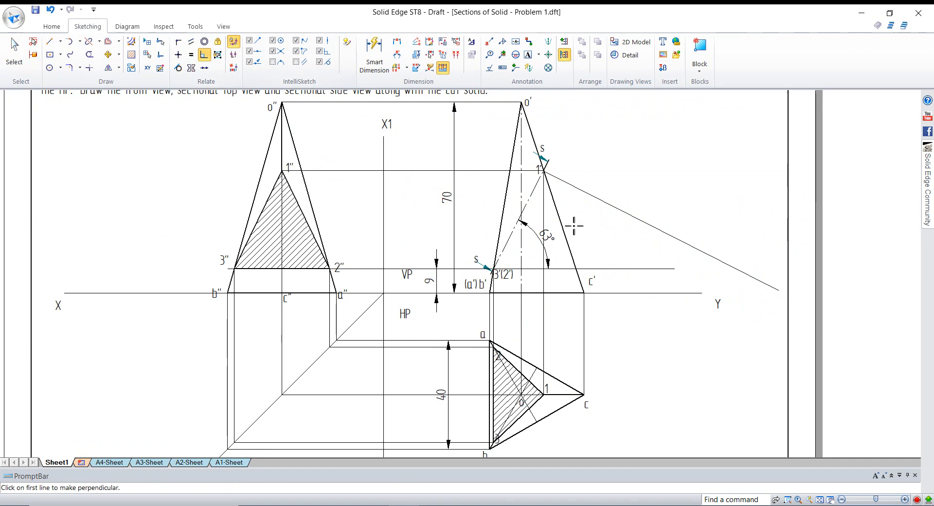
click(564, 181)
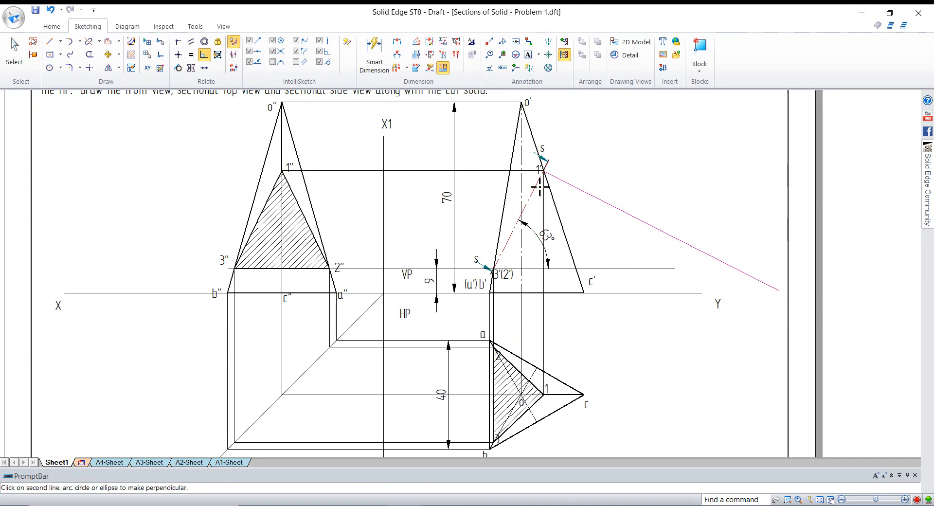
click(538, 185)
click(547, 288)
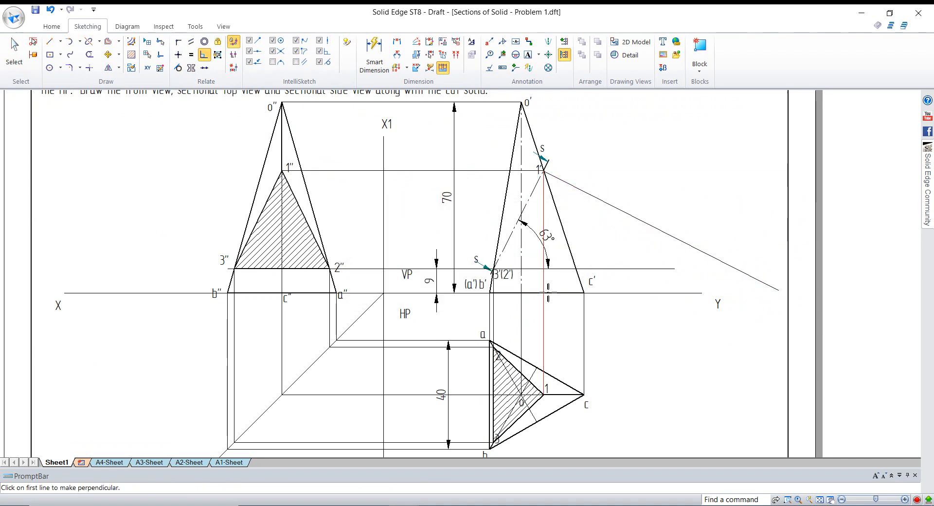
click(233, 54)
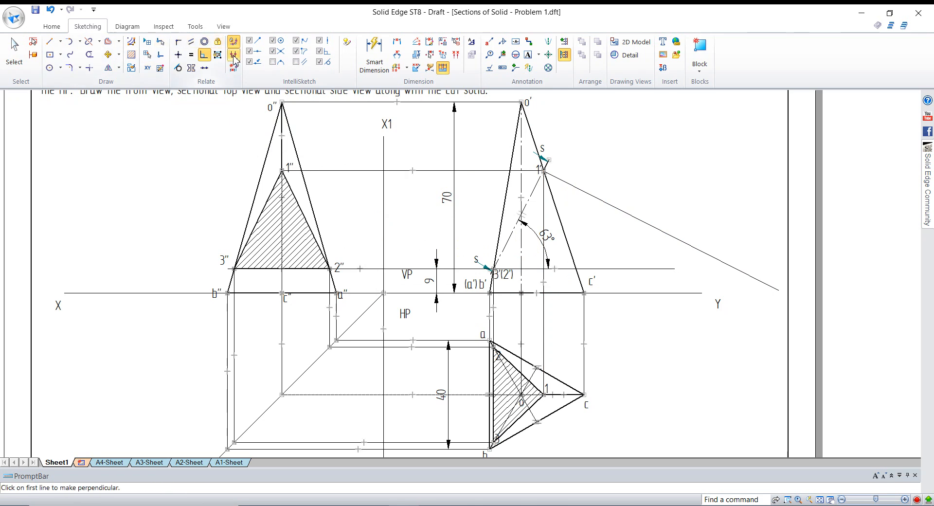
click(233, 54)
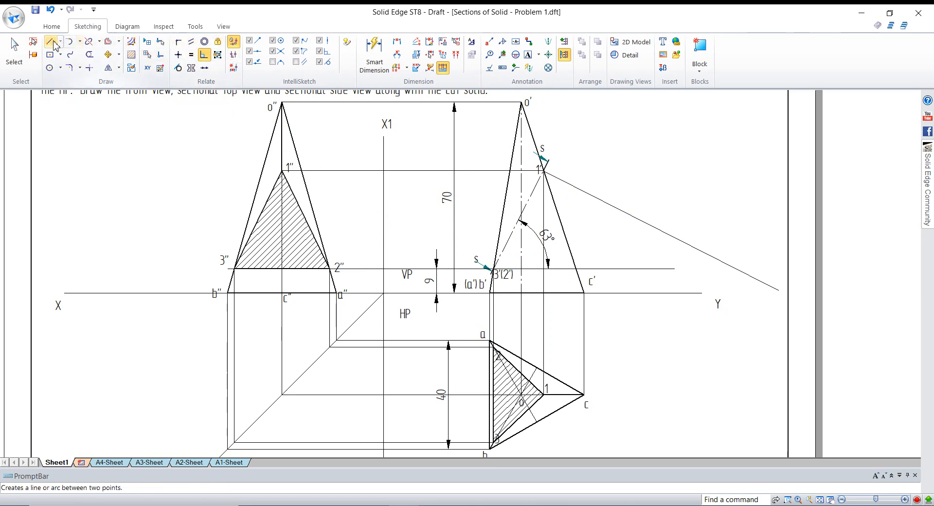
Draw a second projector about 104 mm long from point 3'(2') at -27°, perpendicular to the section plane.
click(53, 43)
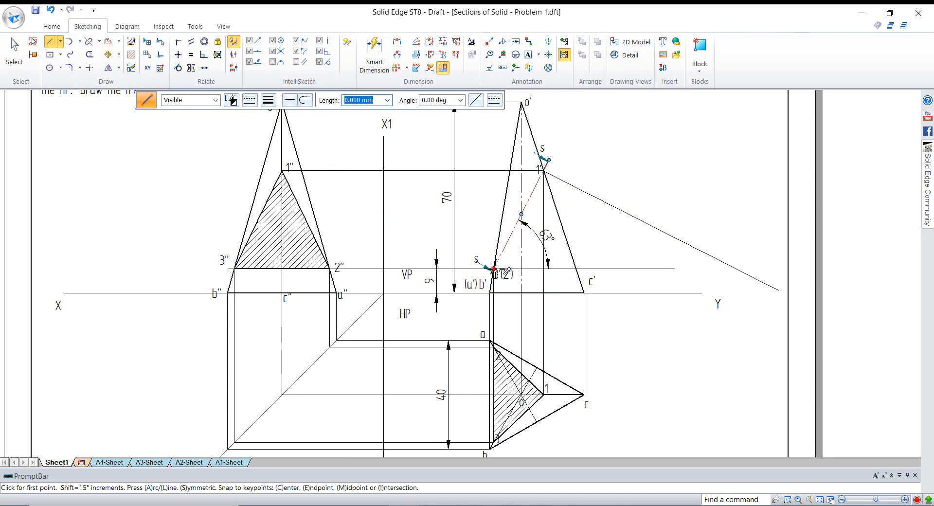
click(494, 269)
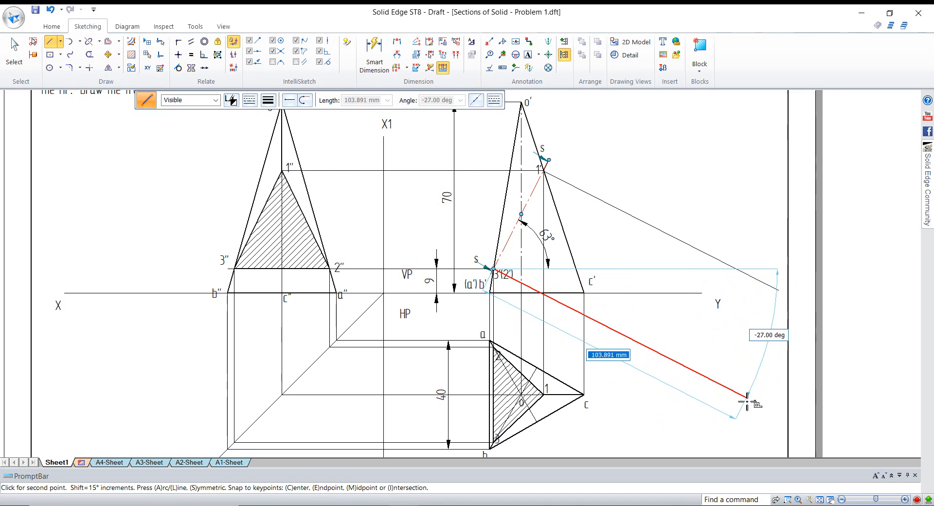
click(747, 398)
key(Escape)
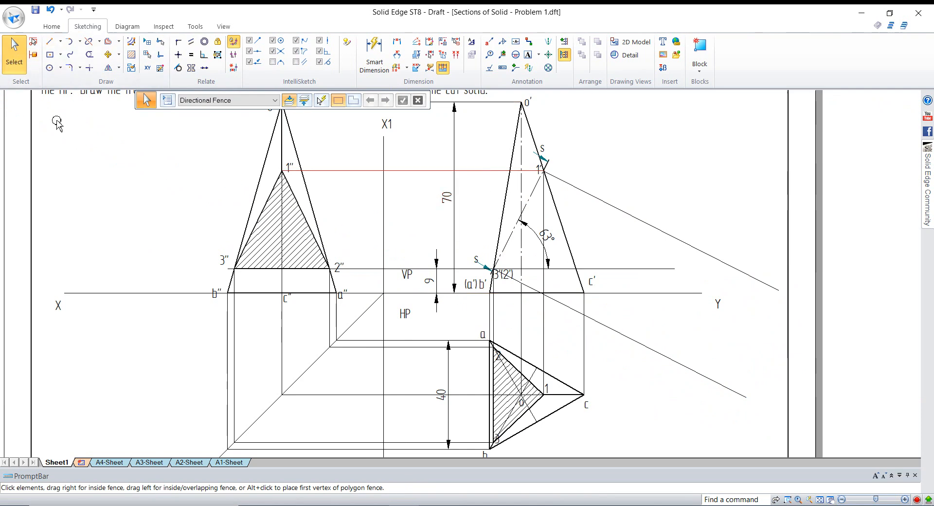
Move the Y label to the left along the reference line, closer to point c'.
click(52, 44)
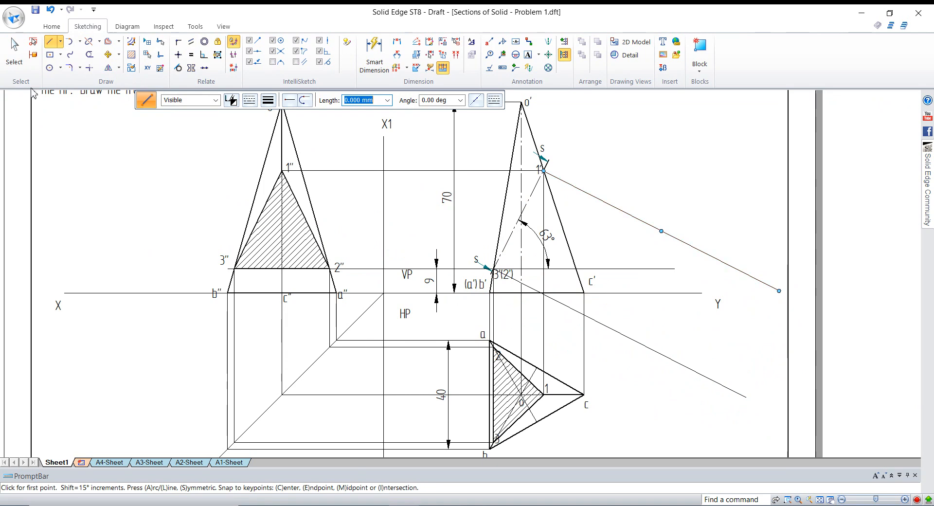
key(Escape)
ctrl+drag(723, 315, 628, 314)
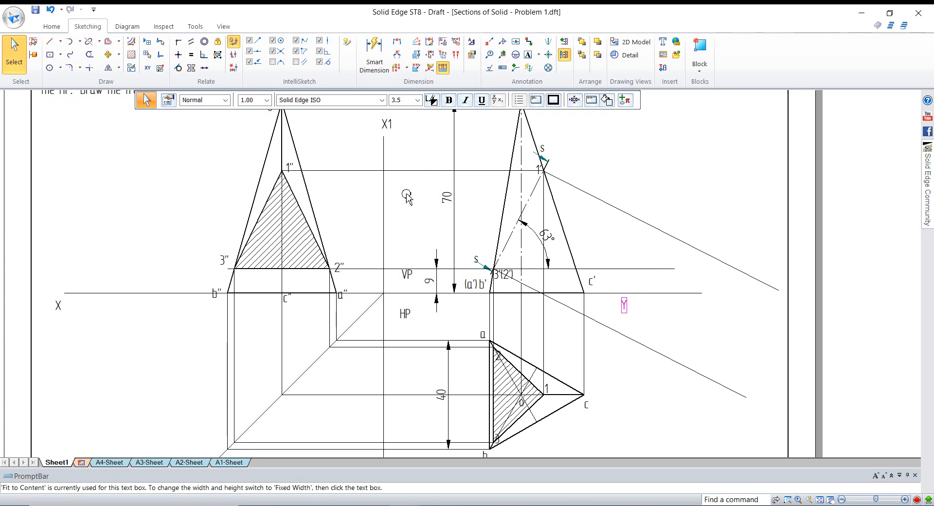
Draw a temporary vertical line just right of the Y label, trim the XY line and the 9 mm height line to it, and delete it.
click(50, 41)
click(644, 257)
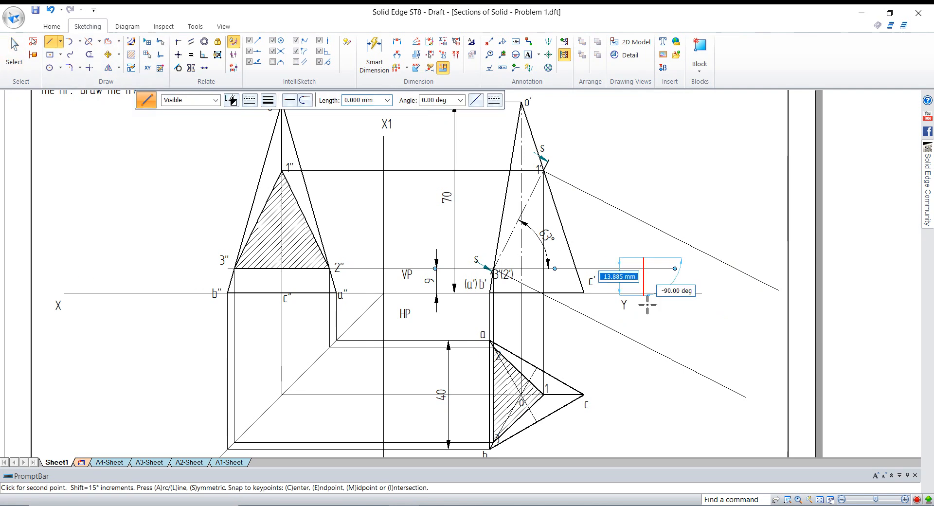
click(644, 331)
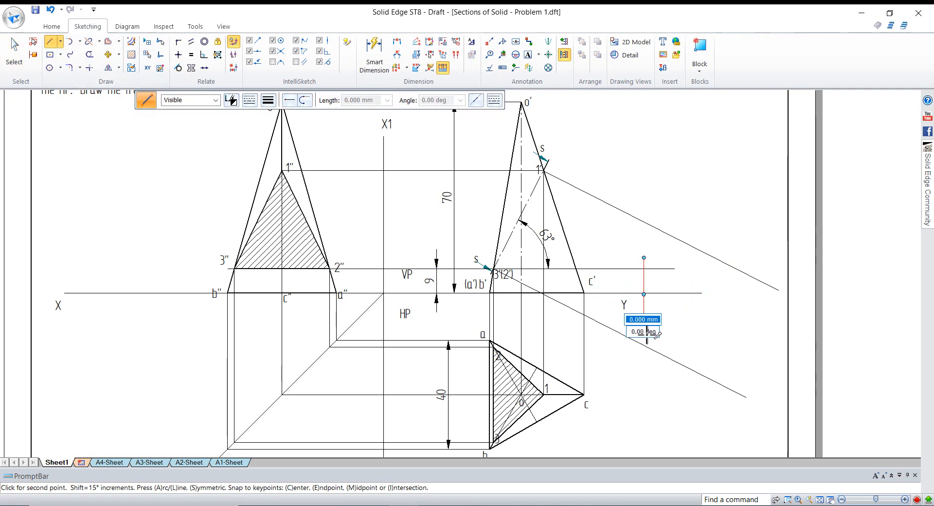
click(90, 54)
drag(656, 259, 666, 314)
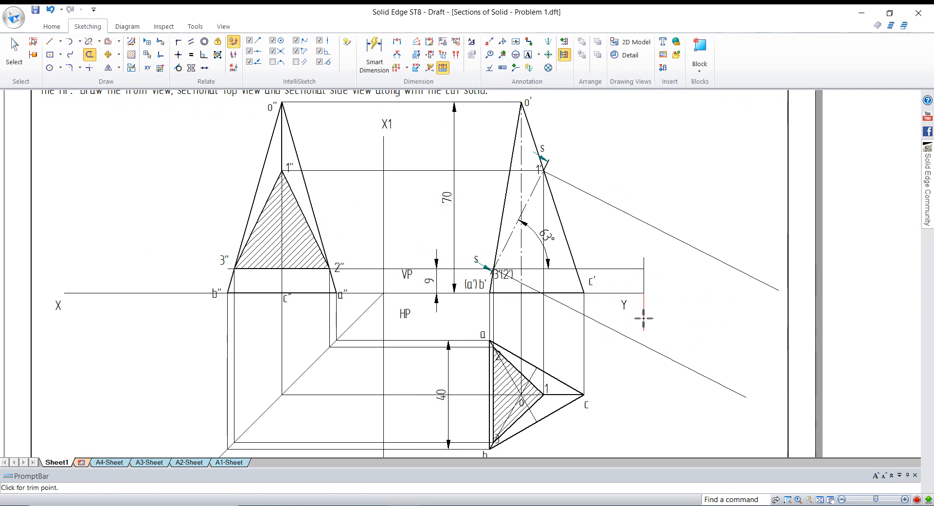
key(Escape)
click(649, 284)
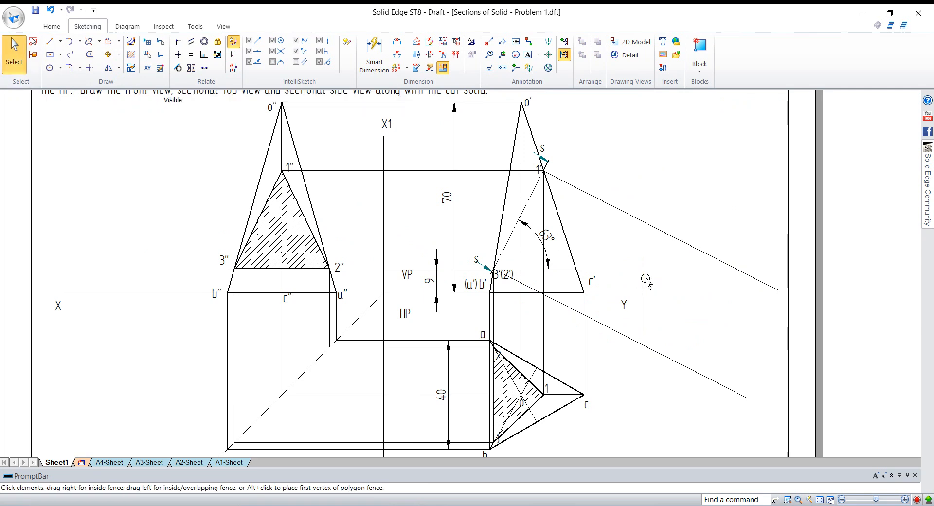
key(Delete)
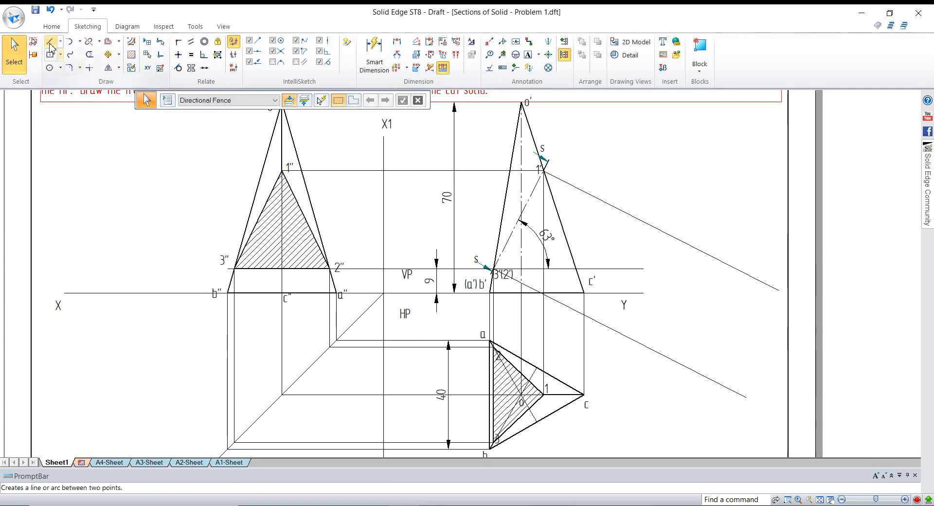
Draw a reference line about 60 mm long at -117° across both inclined projectors and set its line width to 0.15 mm.
click(50, 41)
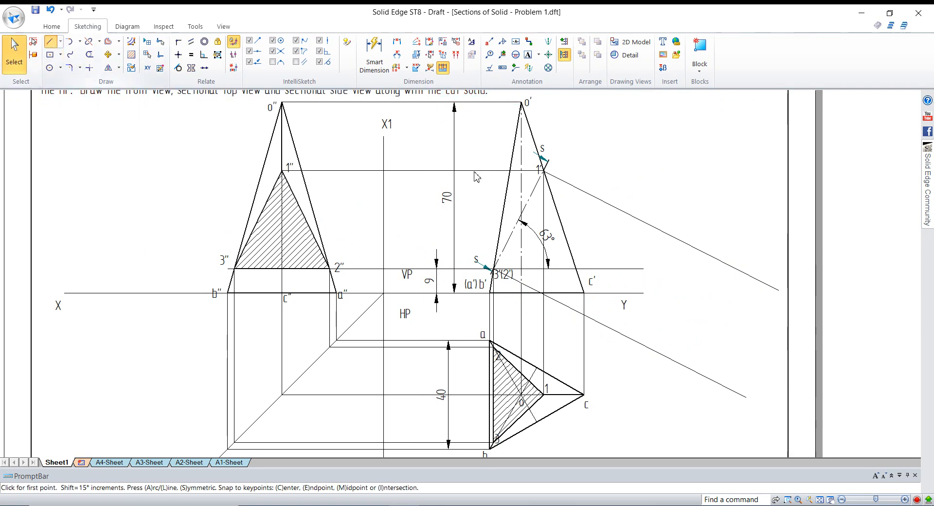
click(720, 223)
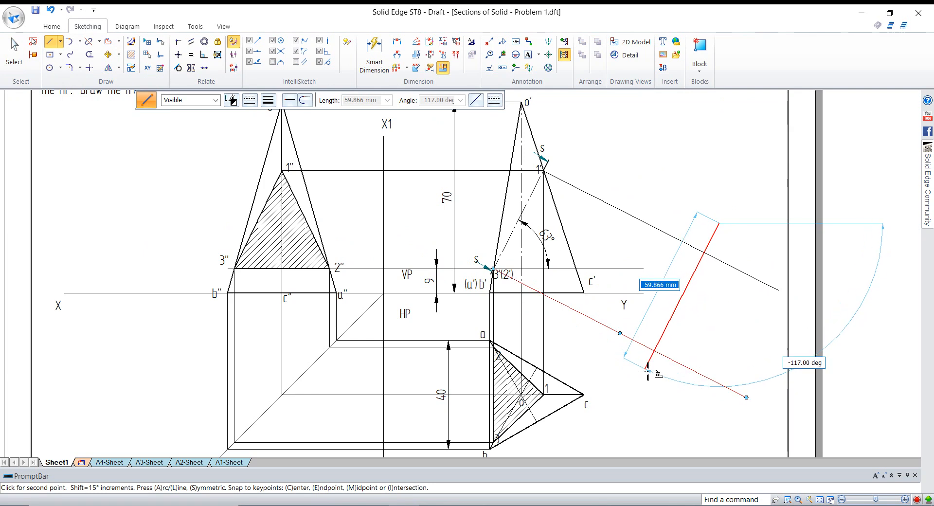
click(648, 371)
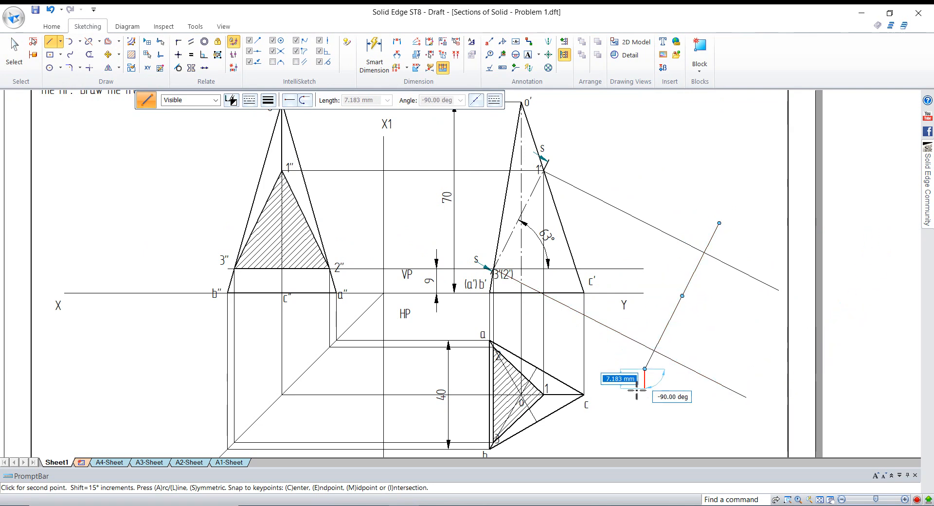
click(14, 51)
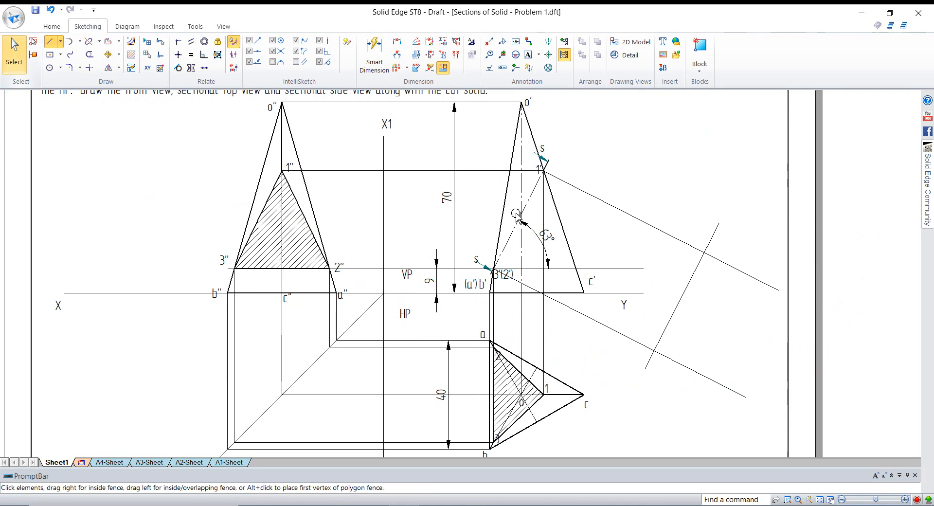
click(695, 287)
click(268, 100)
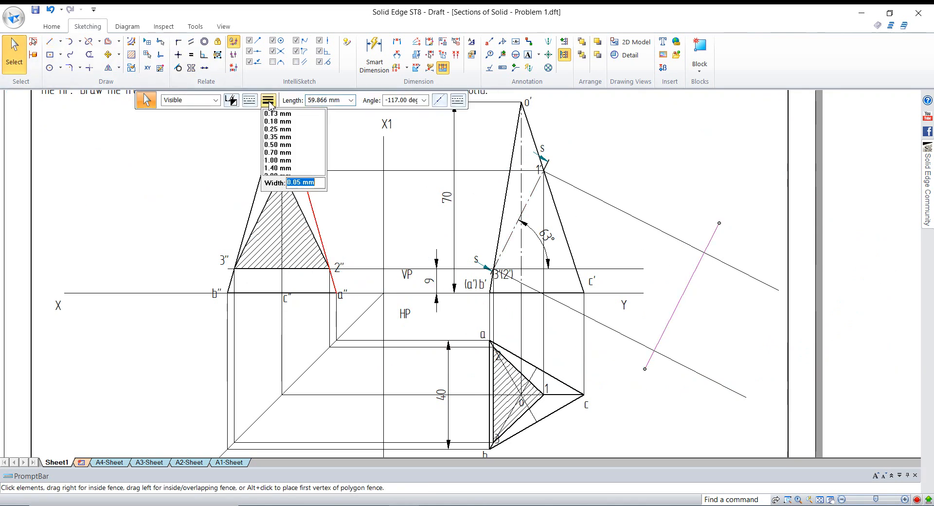
text(0.15)
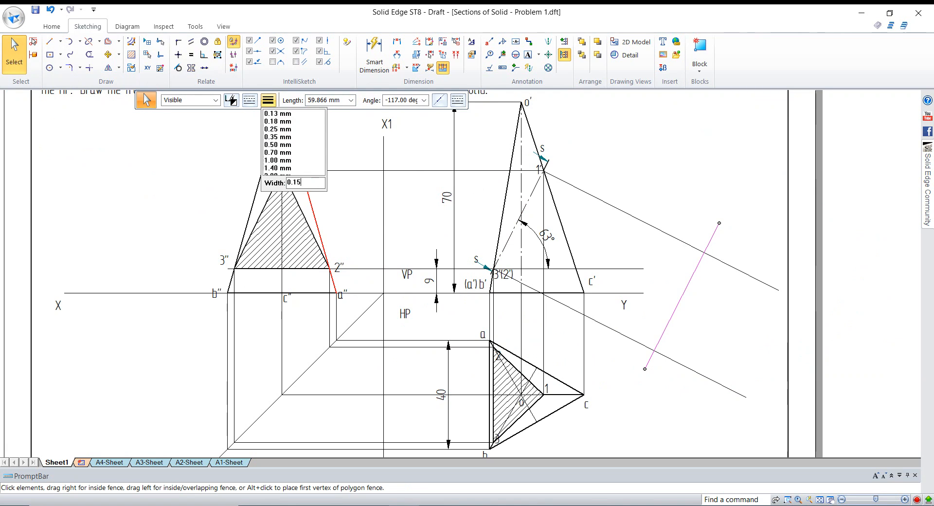
key(Return)
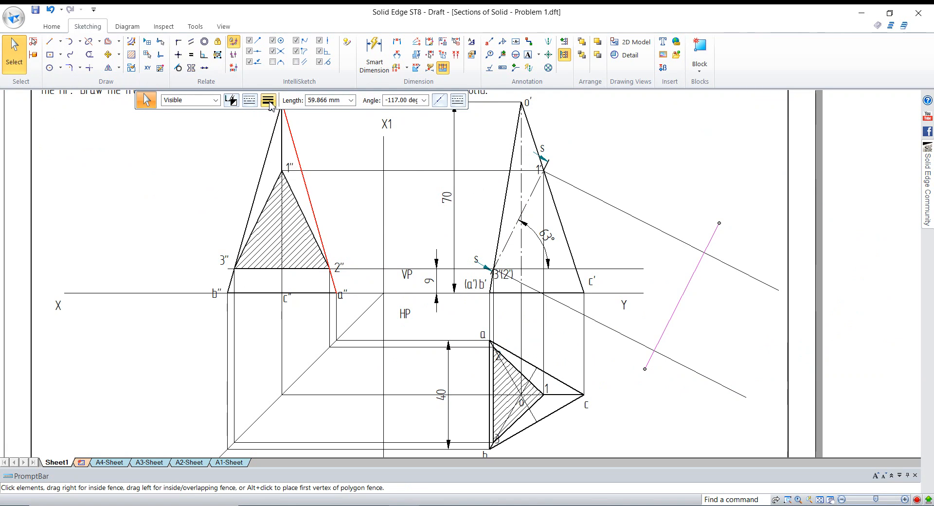
Label the upper end of the new inclined reference line x2 and its lower end y2.
click(537, 55)
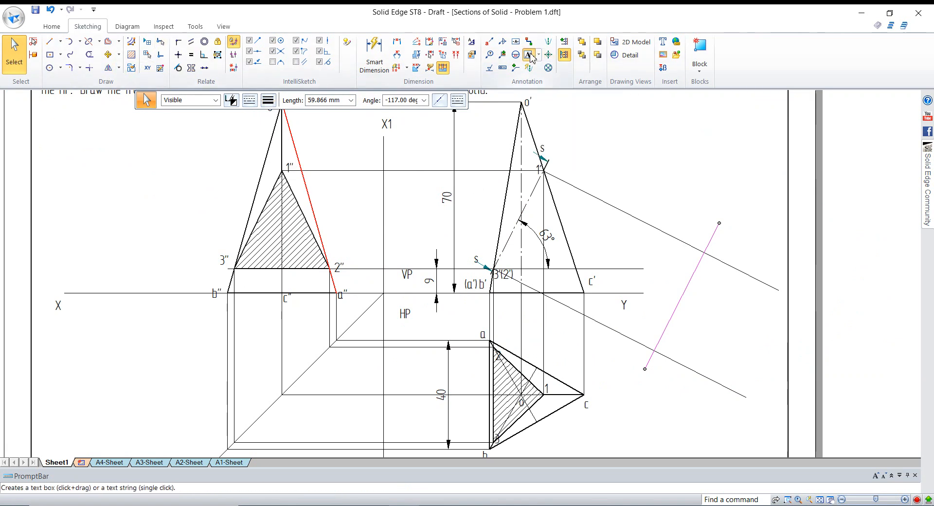
click(724, 218)
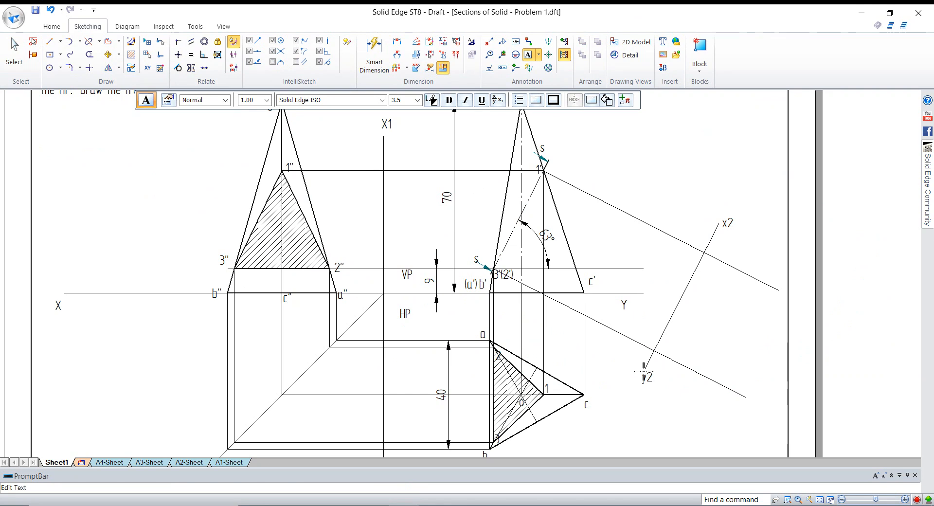
click(14, 53)
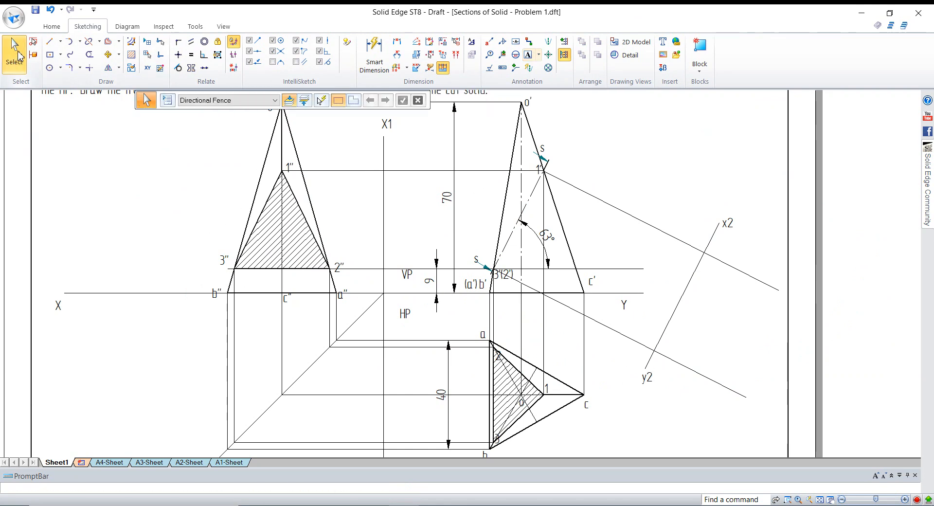
Examine the distance from point 2 in the top view up to the XY line using a trial line.
click(52, 43)
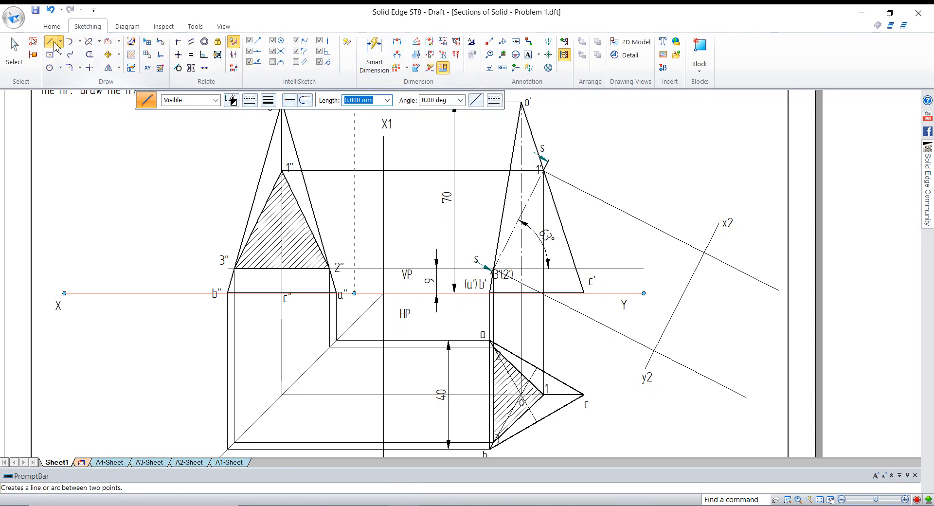
scroll(505, 295, down, 1)
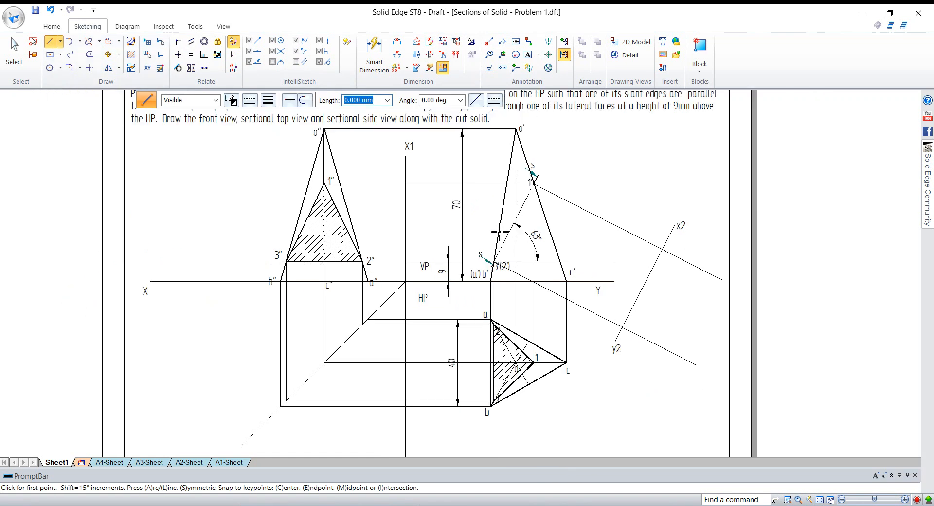
scroll(505, 295, up, 3)
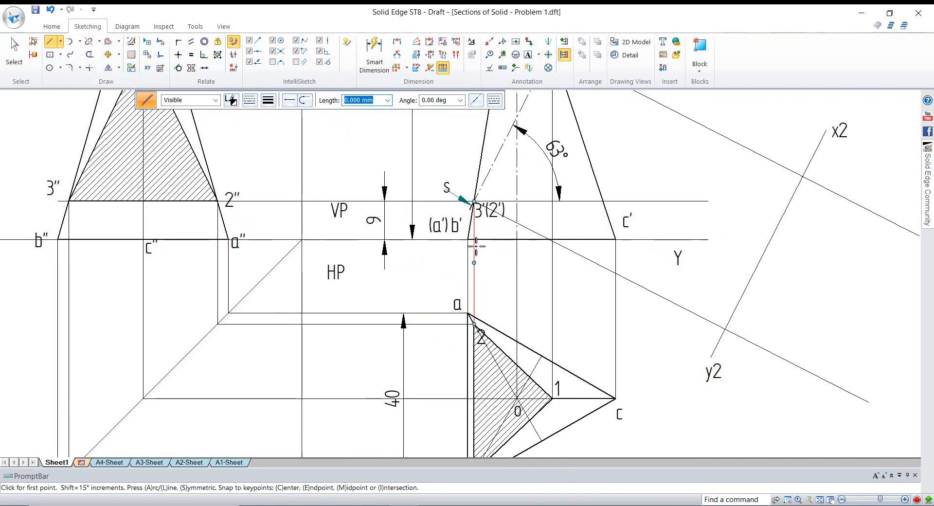
click(51, 43)
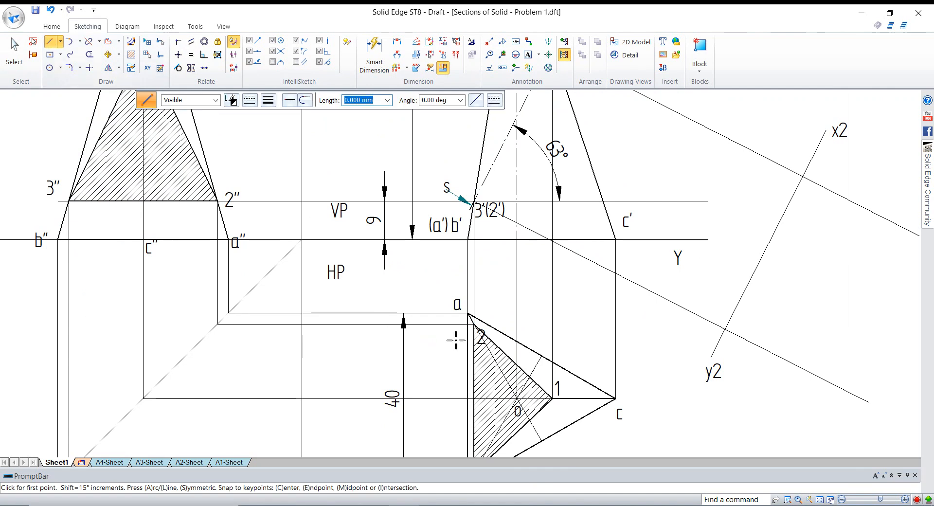
click(474, 323)
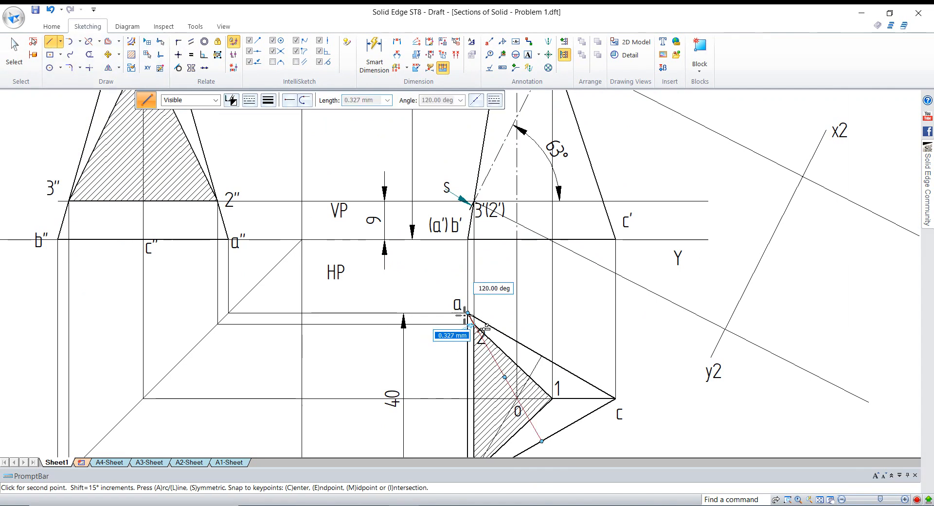
click(477, 240)
scroll(475, 262, down, 2)
right_click(593, 268)
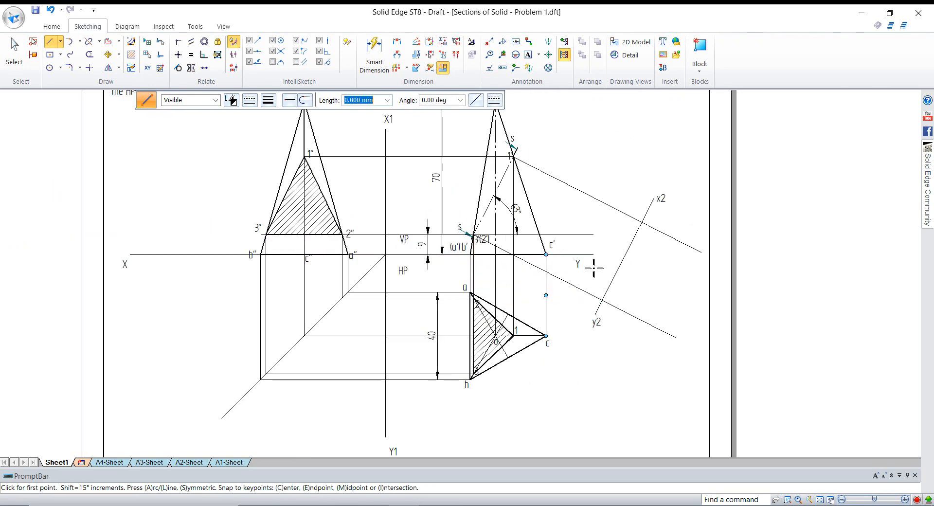
scroll(645, 223, up, 2)
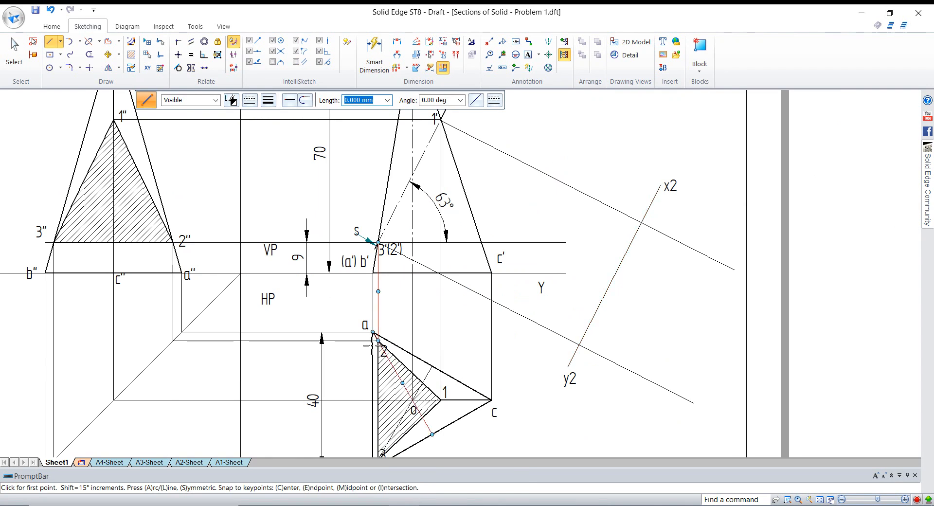
click(378, 341)
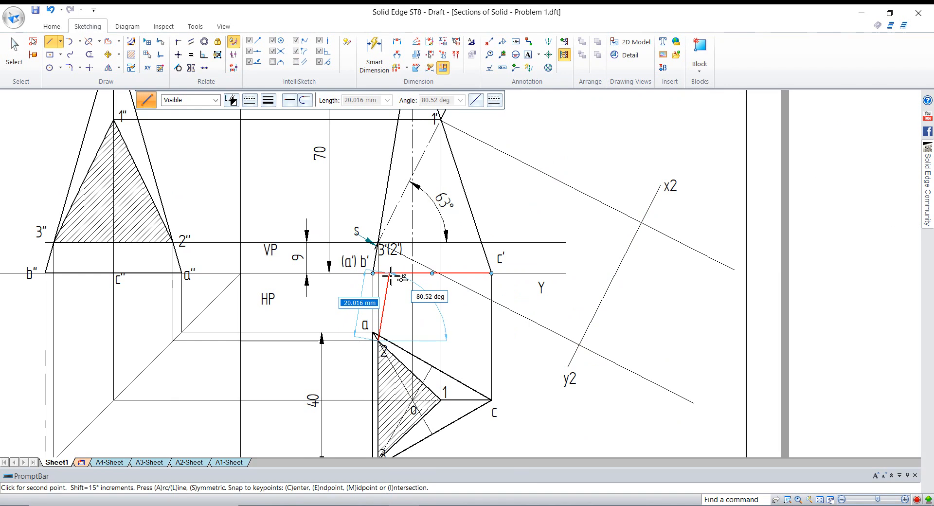
right_click(381, 277)
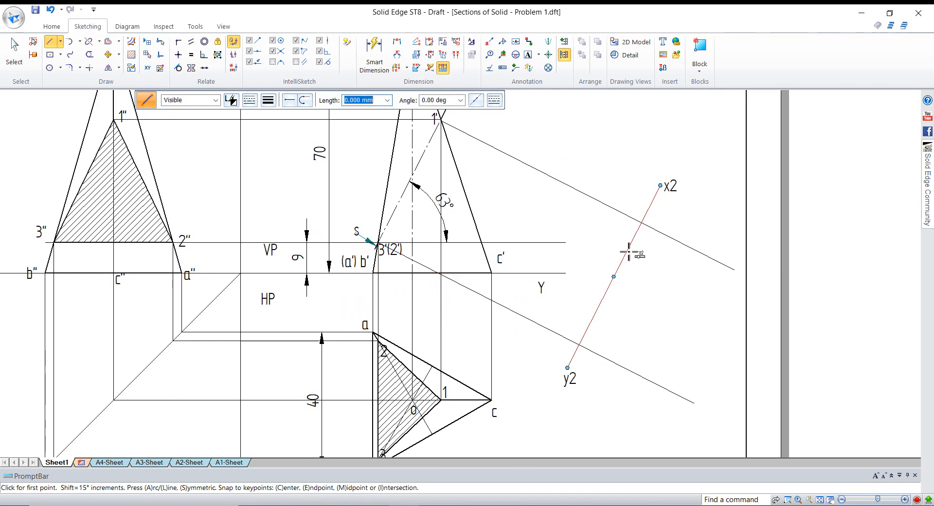
Try to draw a 19.742 mm line from the x2-y2 crossing along the upper projector, and undo it.
click(643, 225)
text(19)
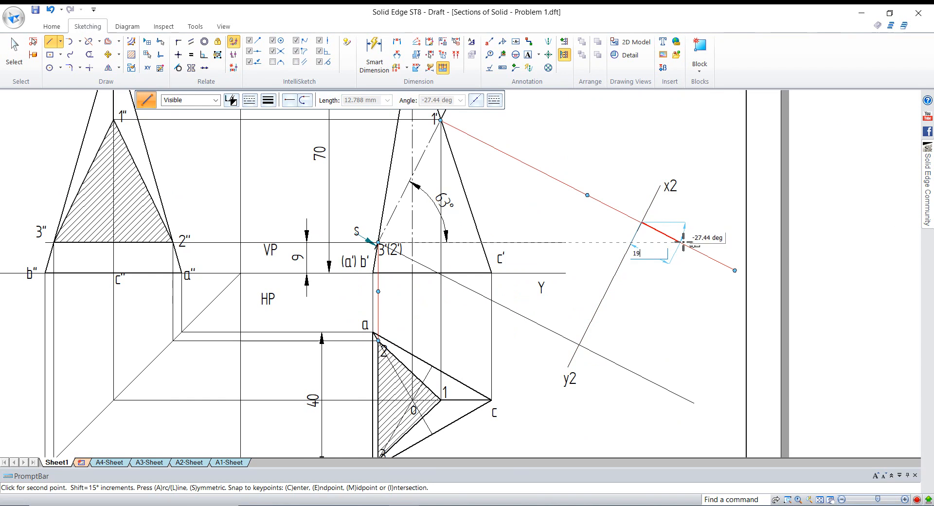
text(.742)
key(Tab)
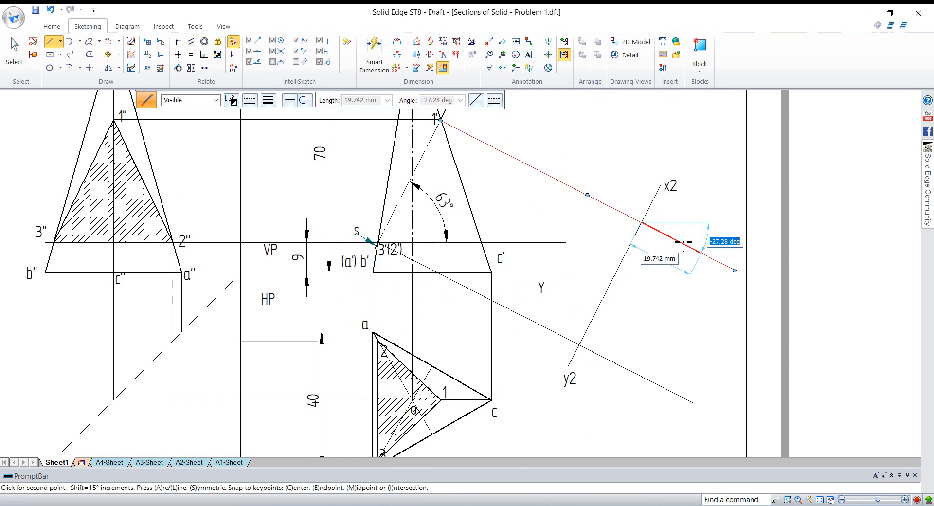
key(Return)
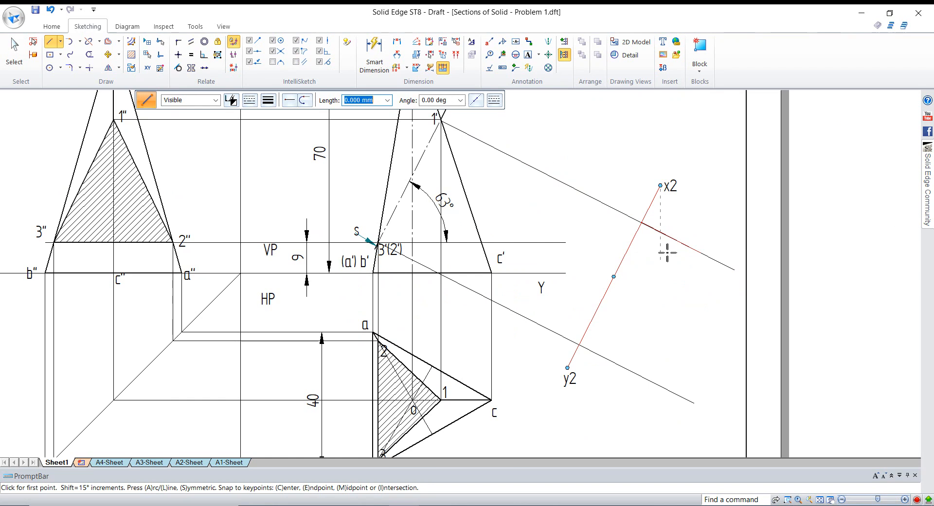
scroll(714, 239, up, 5)
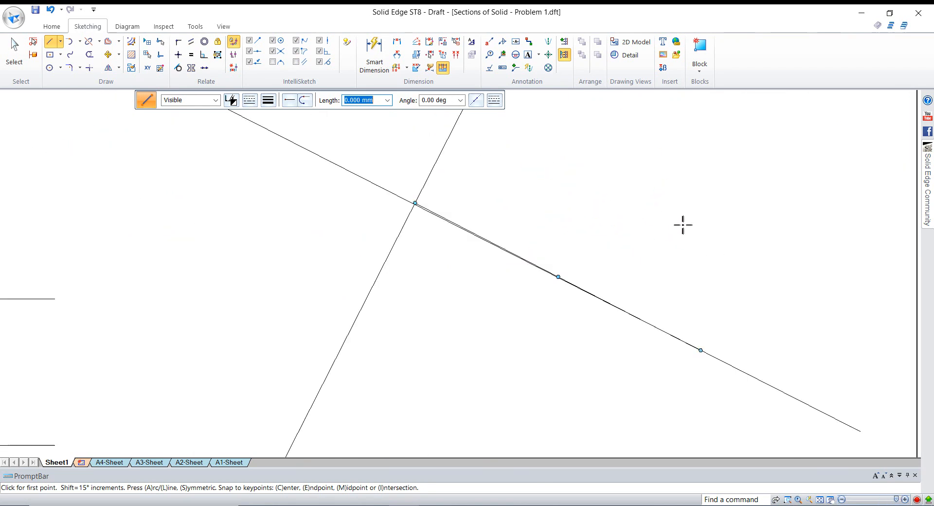
scroll(681, 226, down, 5)
key(Escape)
scroll(674, 224, up, 7)
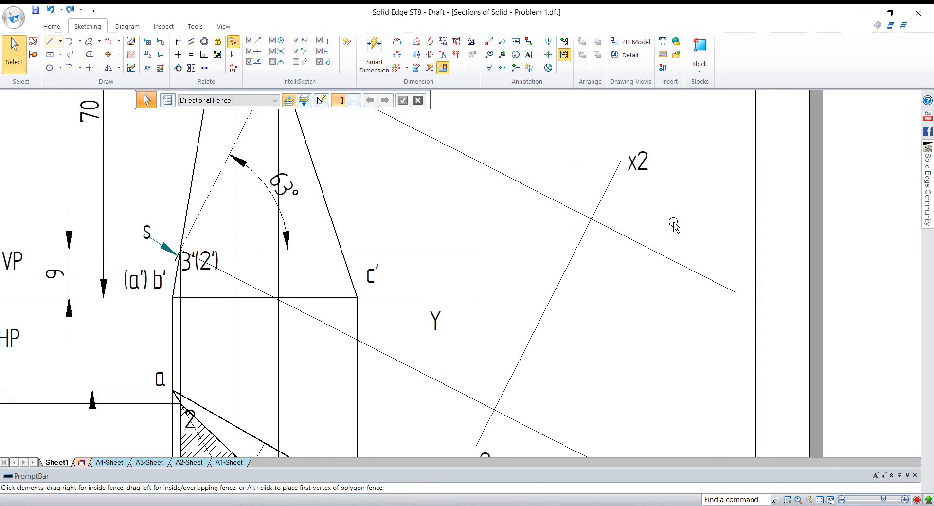
Draw a 19.742 mm line at -27° from the x2-y2 crossing, aligned exactly with the upper projector.
click(50, 41)
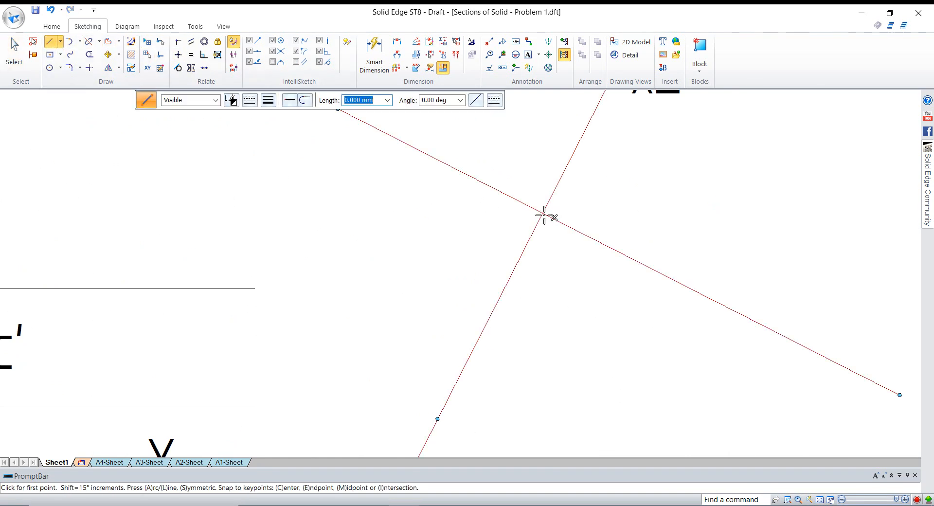
click(544, 214)
text(19.7)
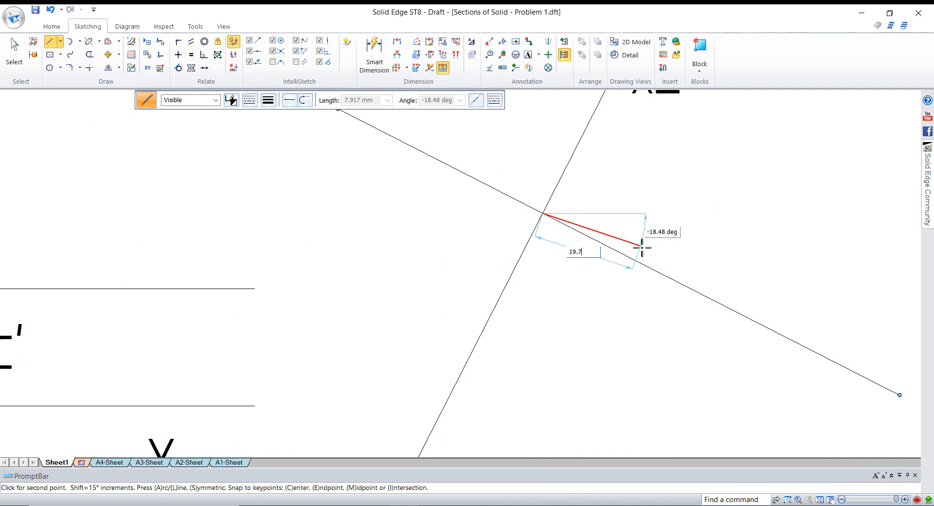
text(42)
key(Tab)
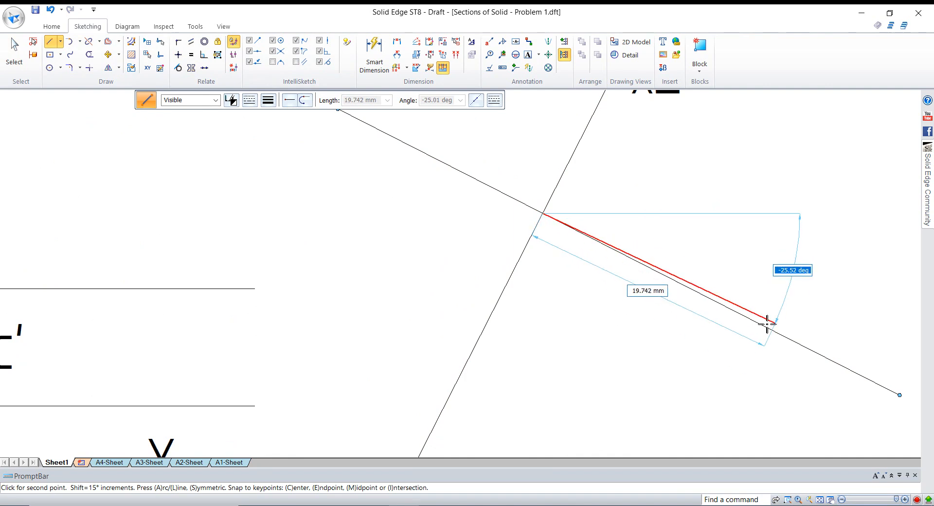
scroll(769, 323, down, 5)
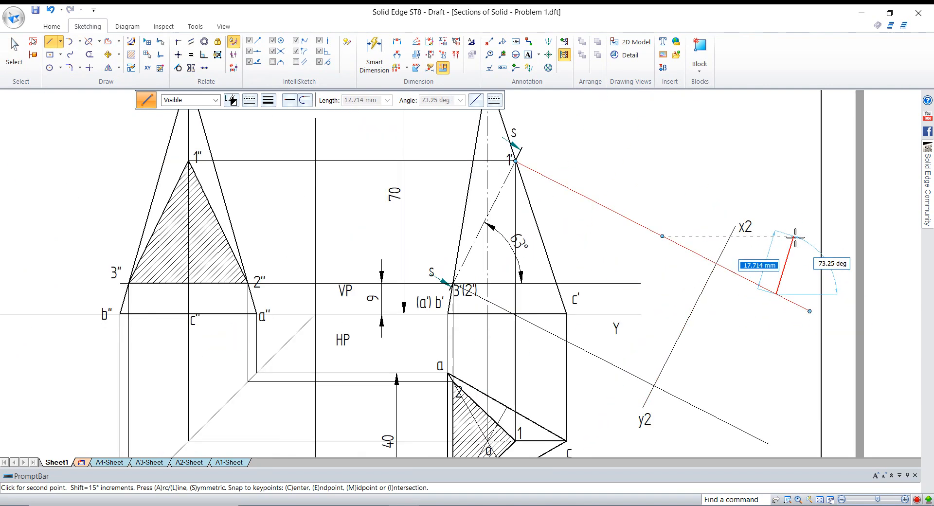
click(814, 313)
scroll(735, 284, up, 6)
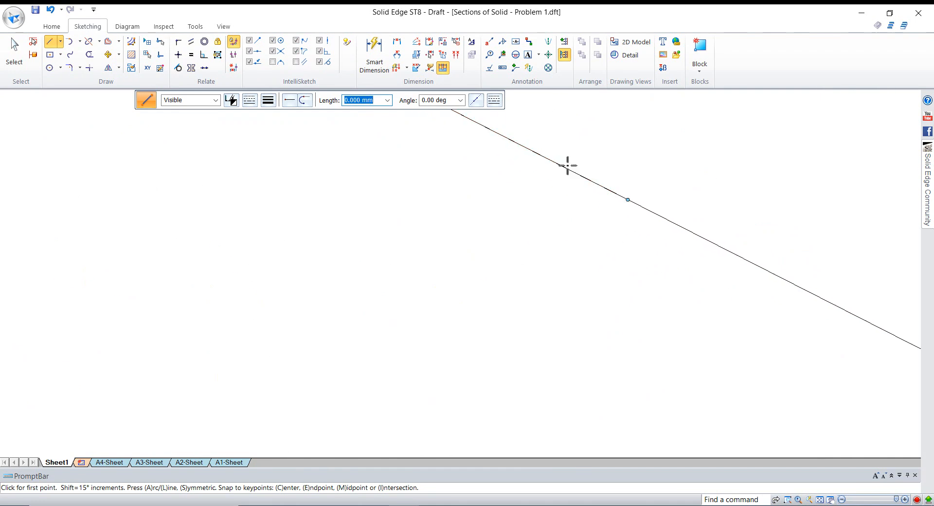
scroll(591, 195, down, 5)
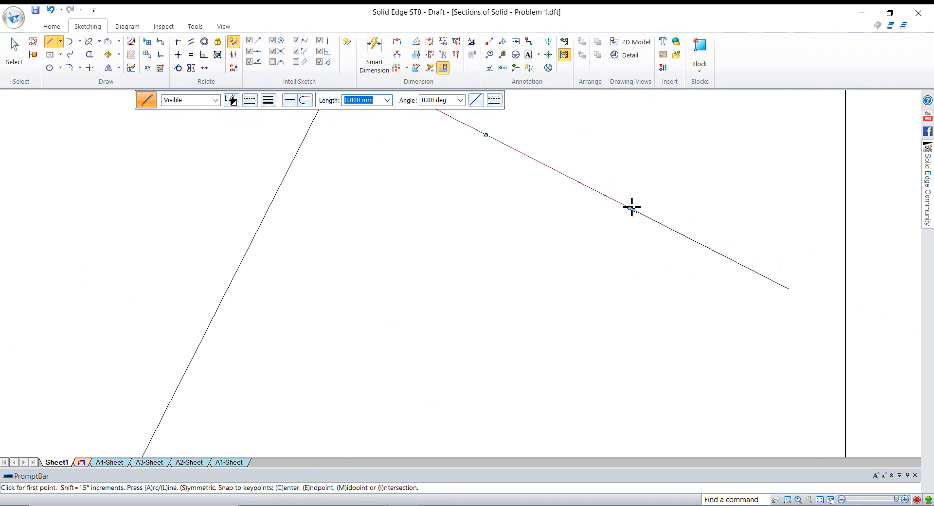
scroll(664, 235, down, 2)
click(626, 263)
click(14, 49)
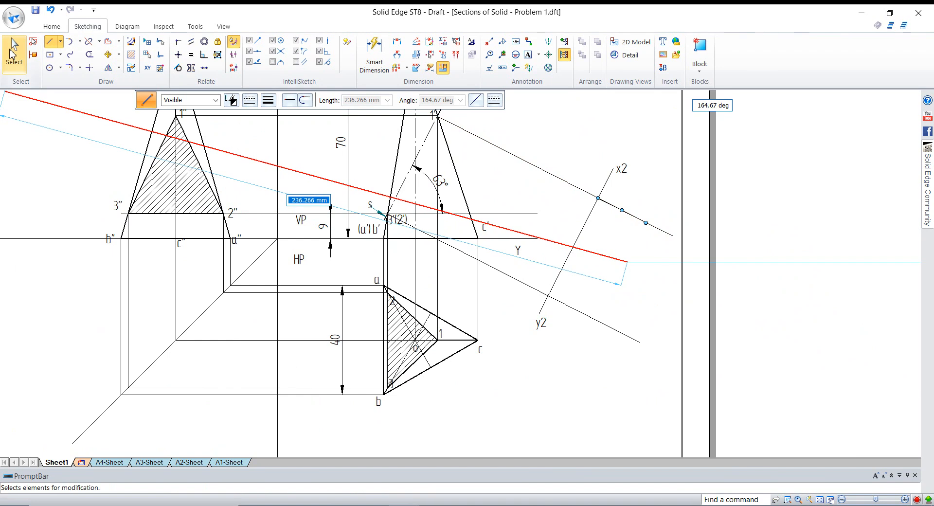
Measure the distance between points 2 and 3 in the top view using a trial line.
click(49, 41)
scroll(390, 292, up, 5)
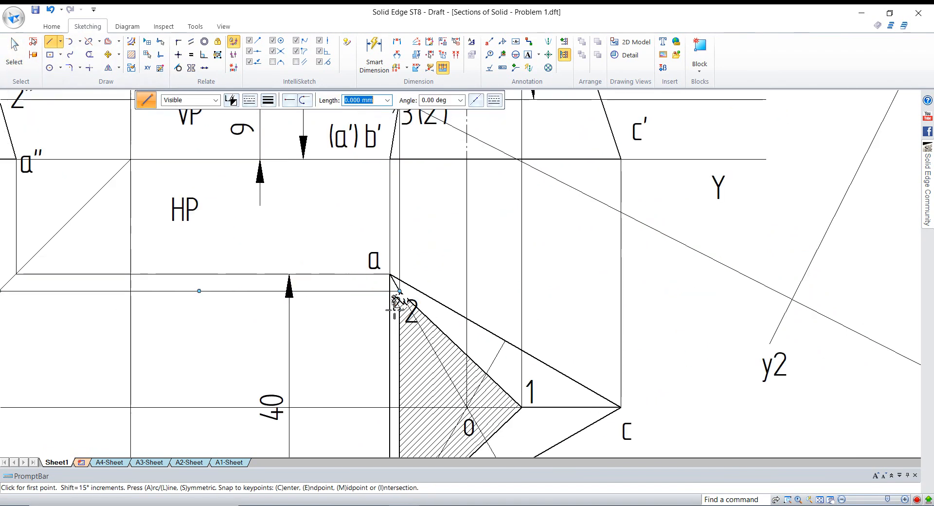
click(400, 291)
scroll(396, 283, down, 4)
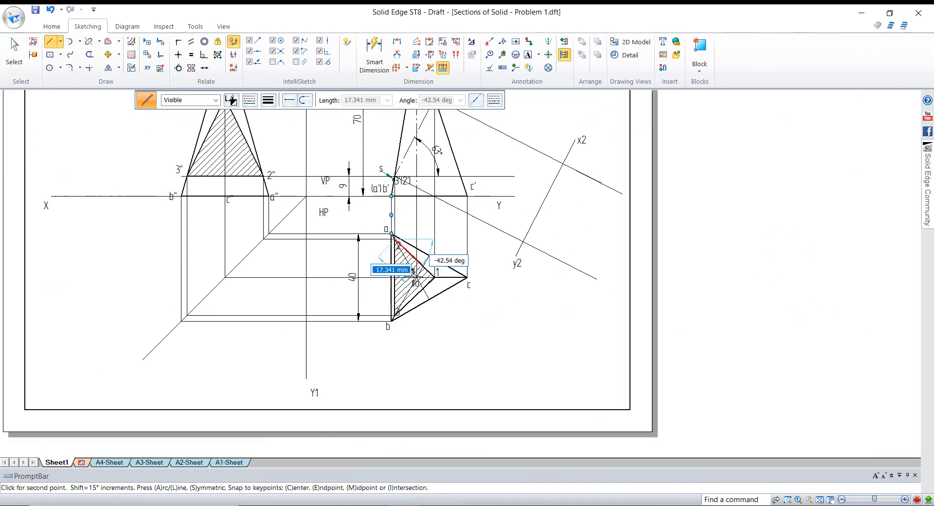
scroll(387, 297, up, 5)
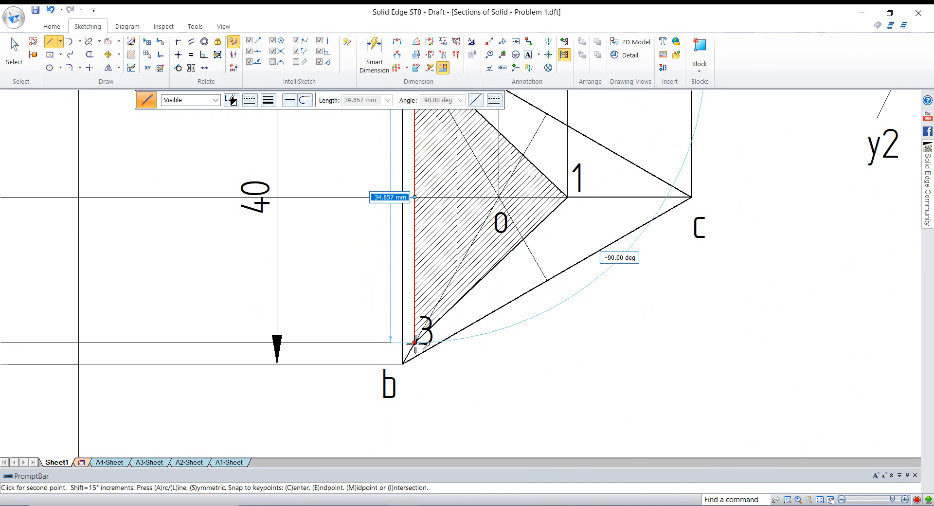
scroll(415, 343, down, 5)
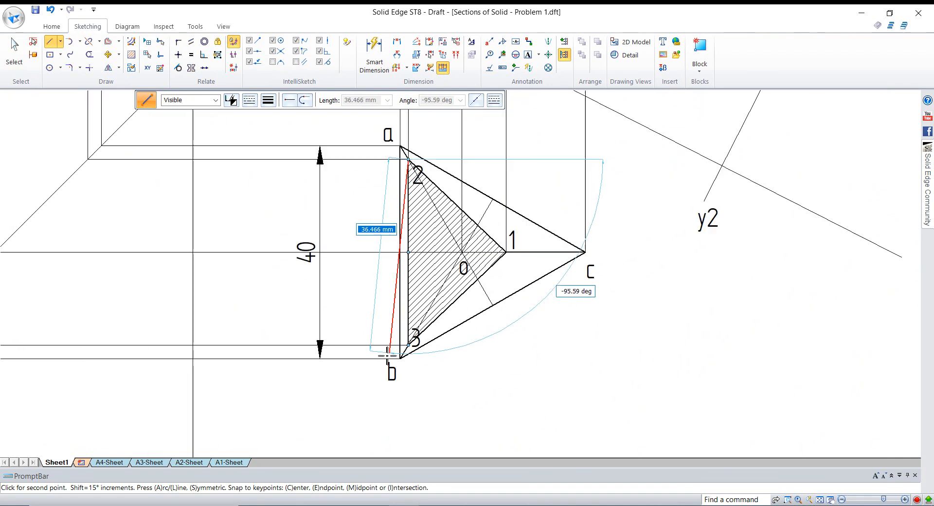
scroll(397, 334, up, 4)
scroll(314, 350, up, 2)
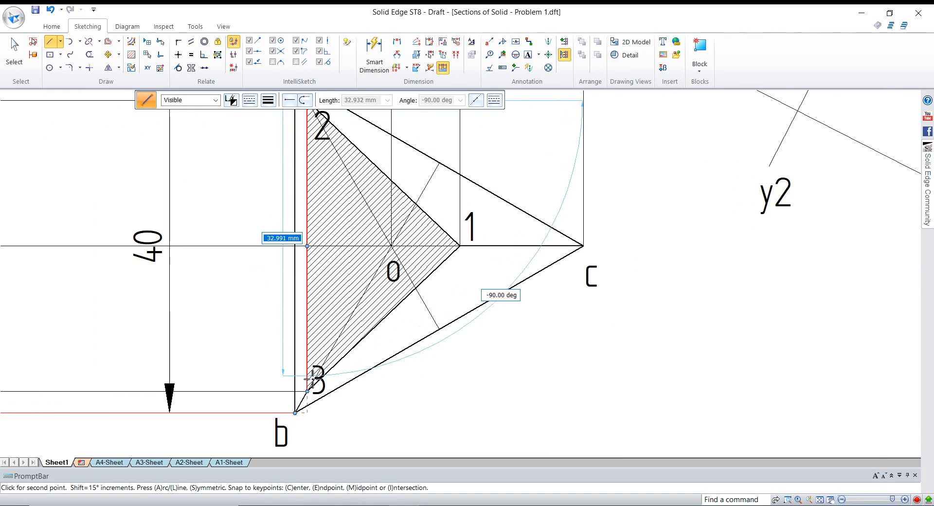
scroll(307, 390, down, 3)
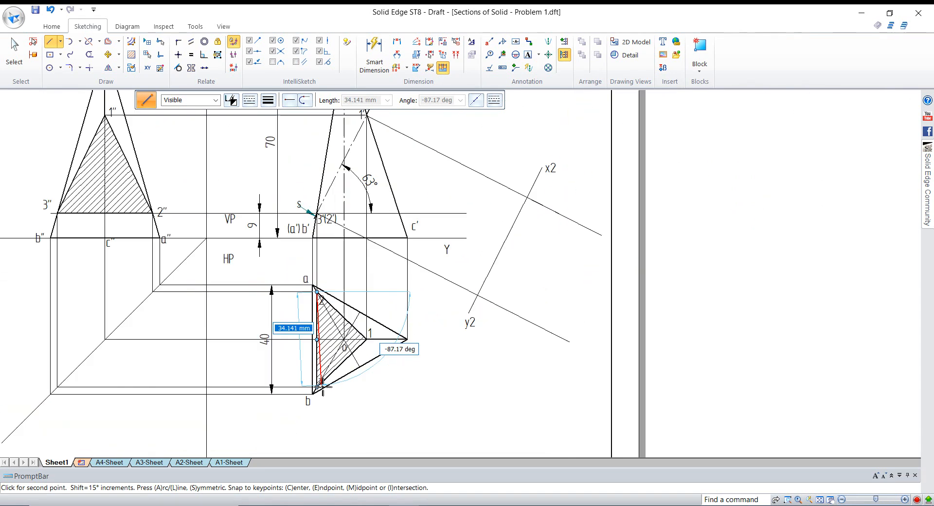
right_click(546, 296)
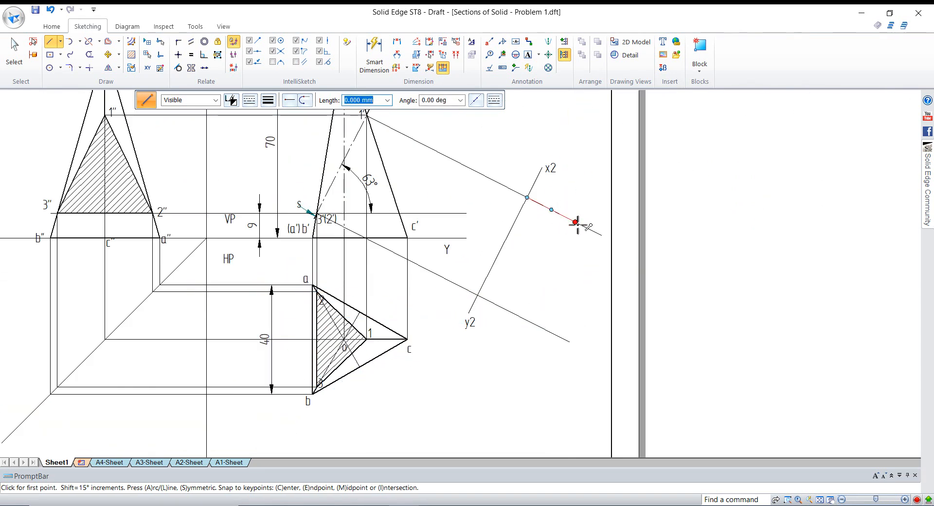
Draw a 34.857 mm line from the end of the 19.742 mm line, continuing along the upper projector's direction.
click(576, 222)
text(34)
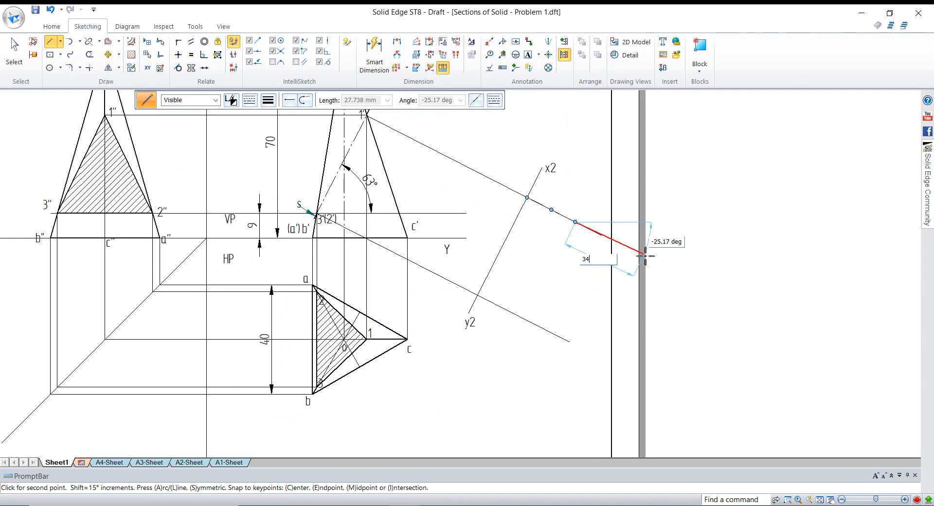
text(.857)
key(Tab)
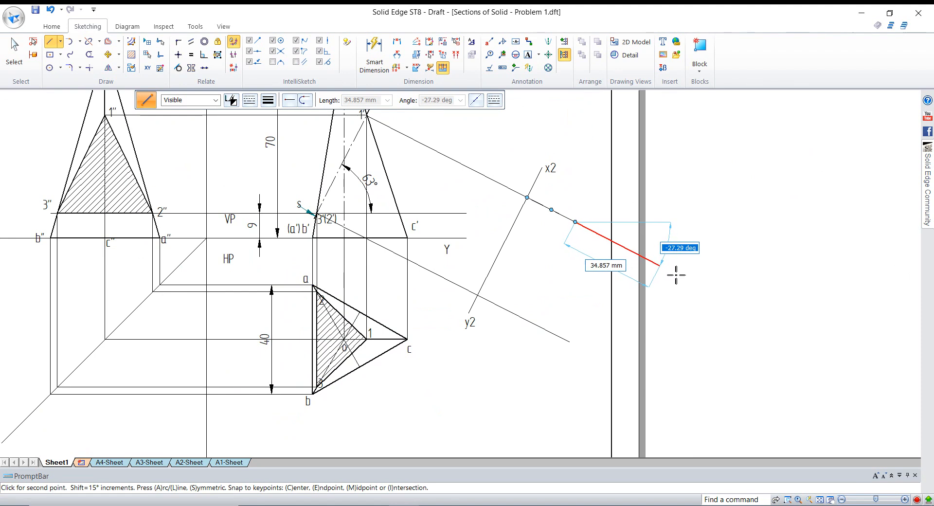
click(639, 300)
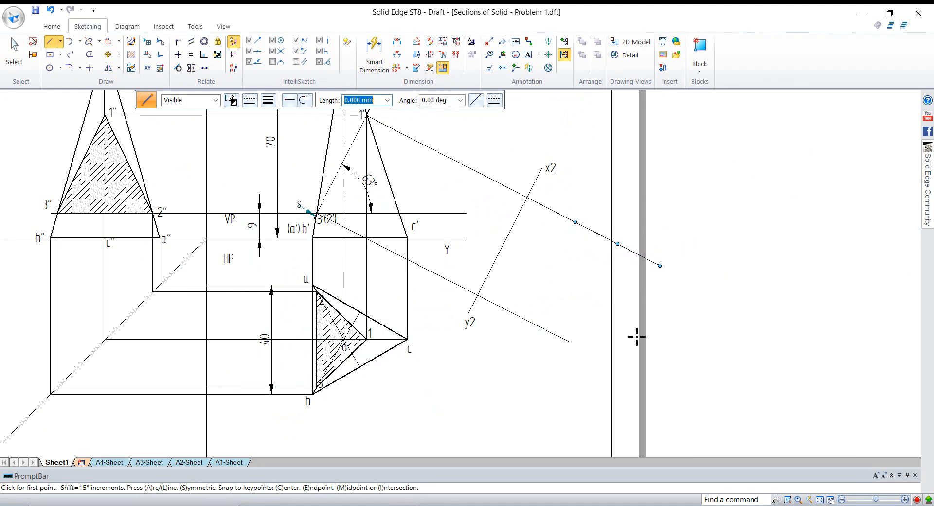
scroll(738, 262, down, 3)
scroll(667, 219, up, 4)
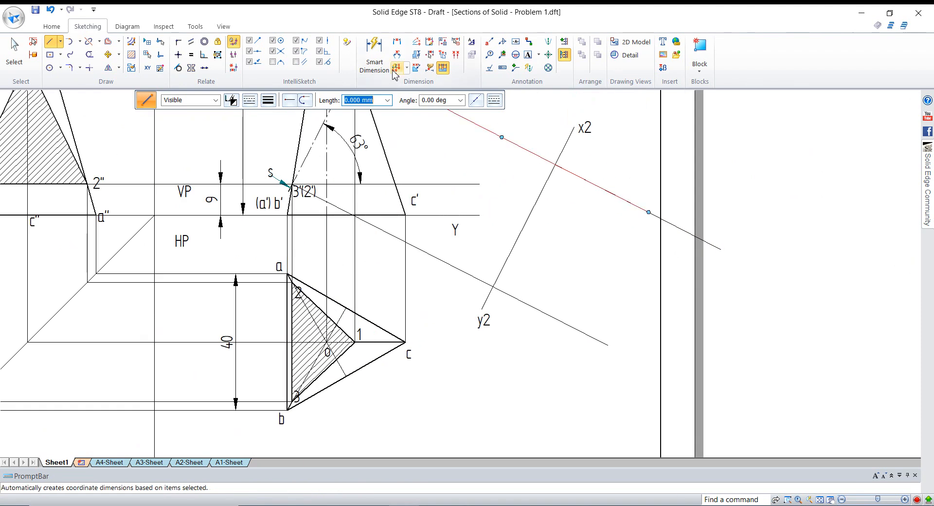
Label the two points marked off on the upper projector 2' and 3', and move the labels close to them.
click(528, 55)
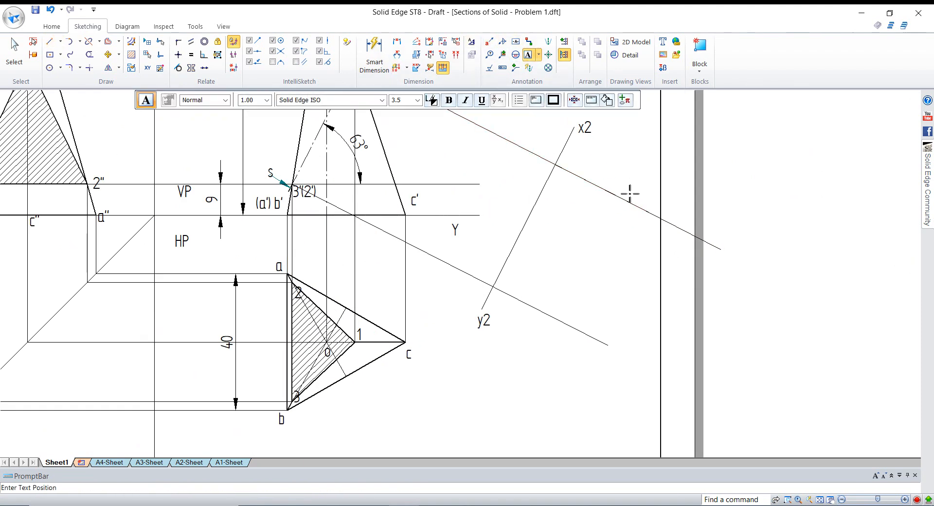
click(634, 192)
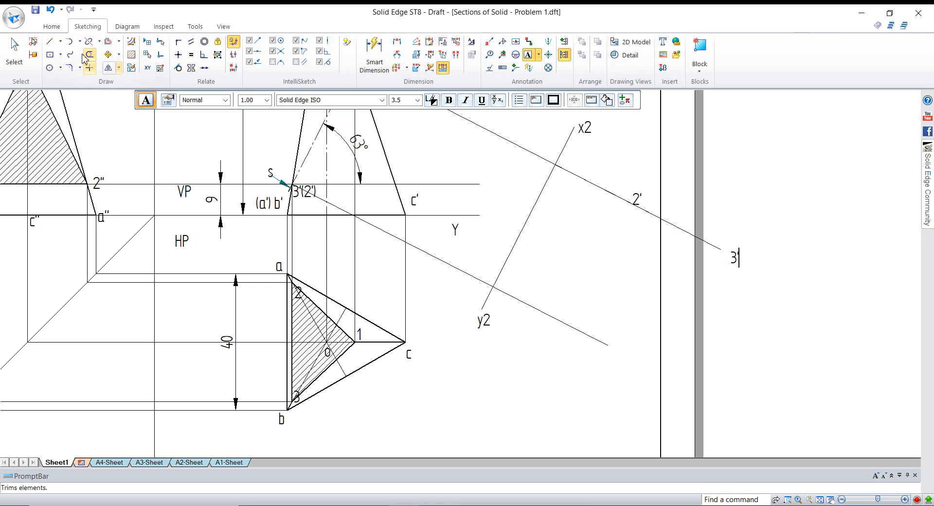
click(14, 52)
click(598, 187)
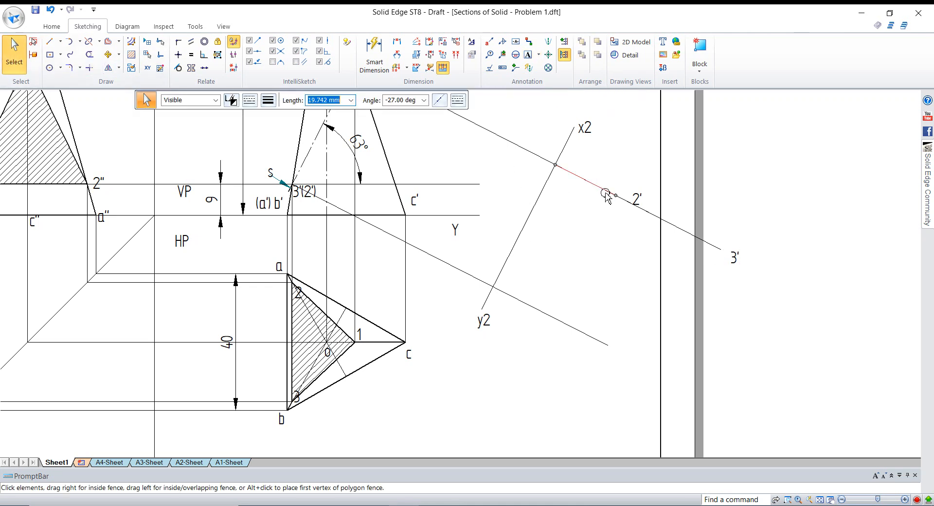
drag(638, 195, 626, 188)
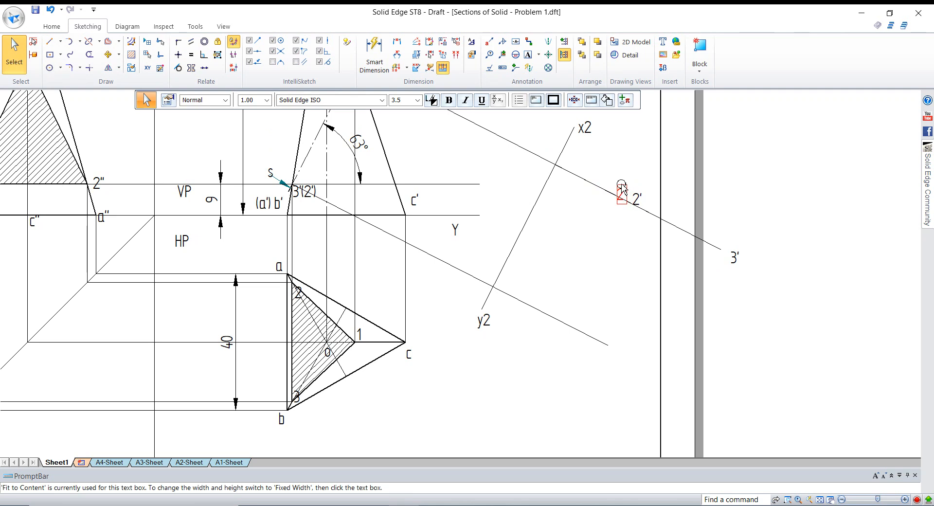
click(735, 258)
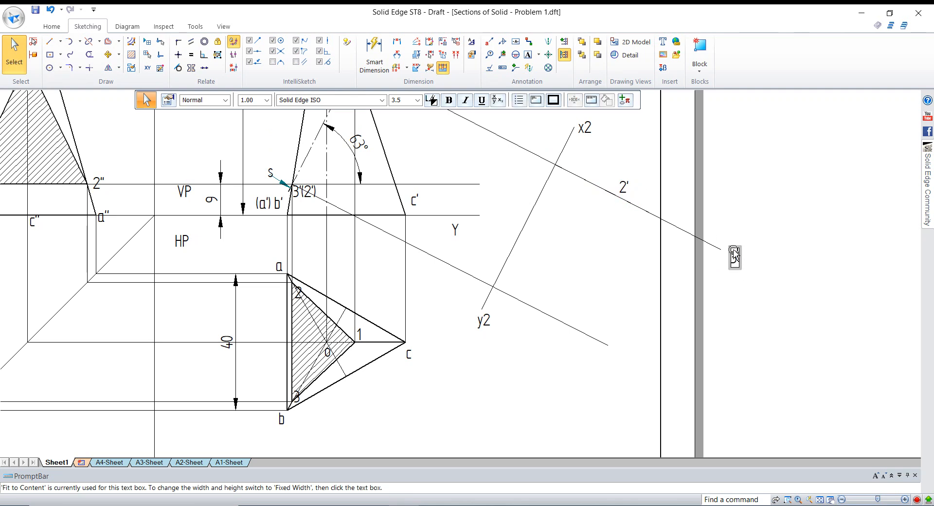
drag(732, 245, 726, 237)
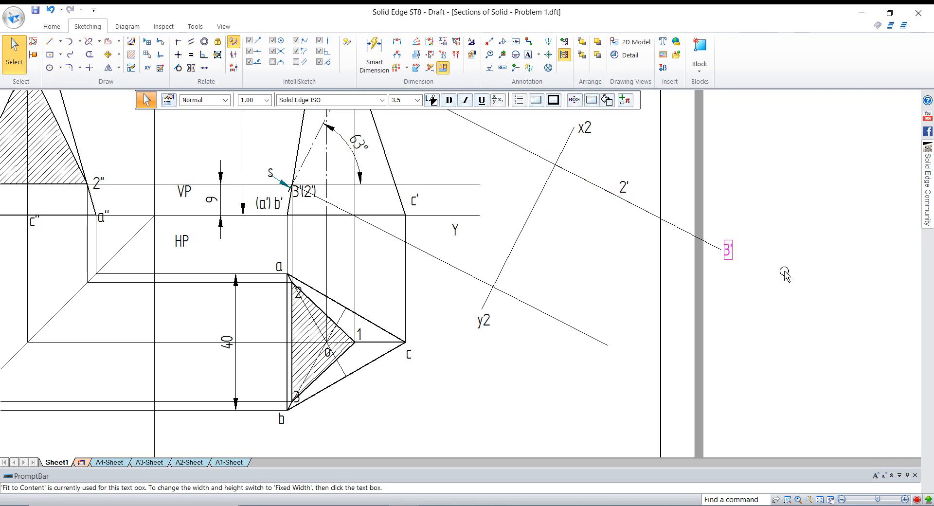
click(784, 269)
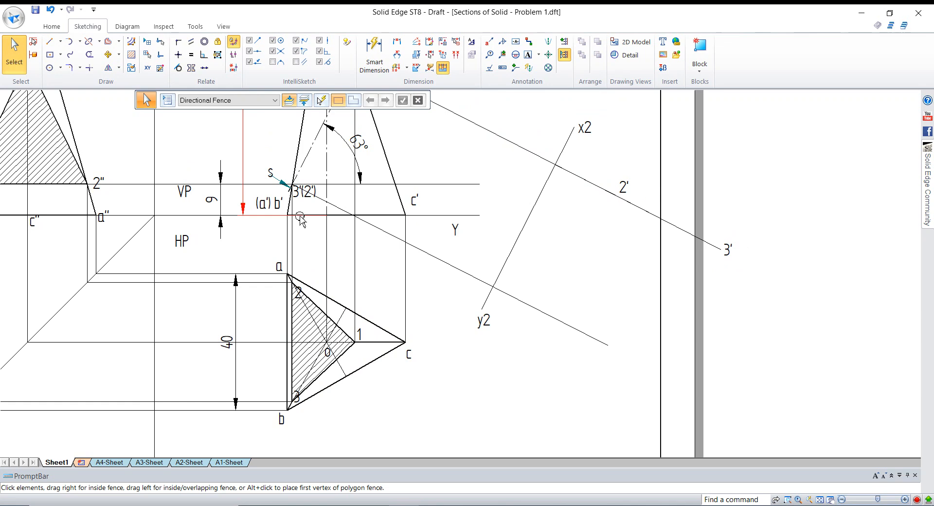
Delete the 34.857 mm line and the 3' and 2' labels from the upper projector.
click(691, 233)
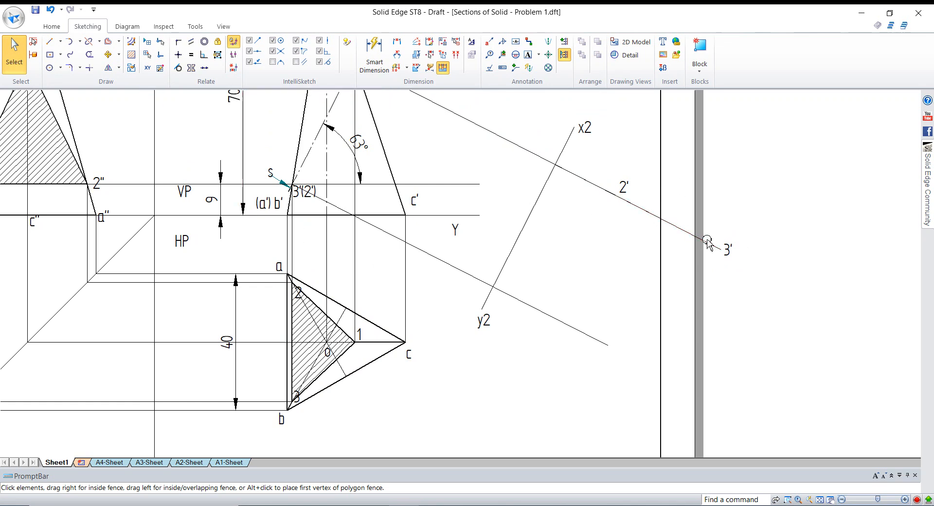
key(Delete)
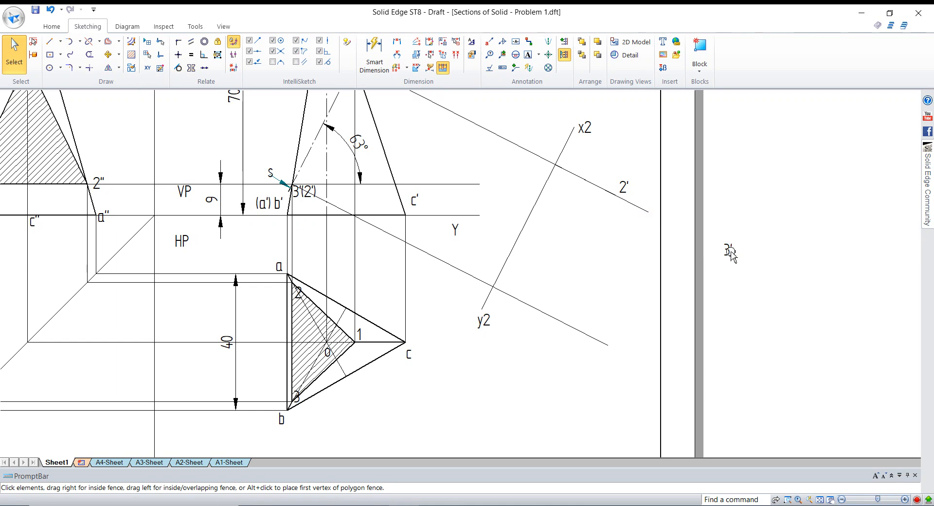
click(726, 258)
key(Delete)
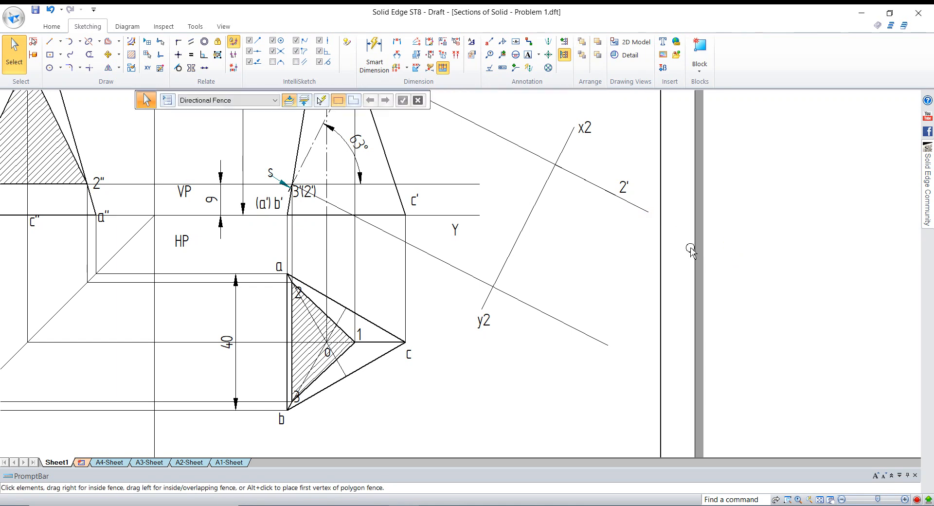
click(628, 184)
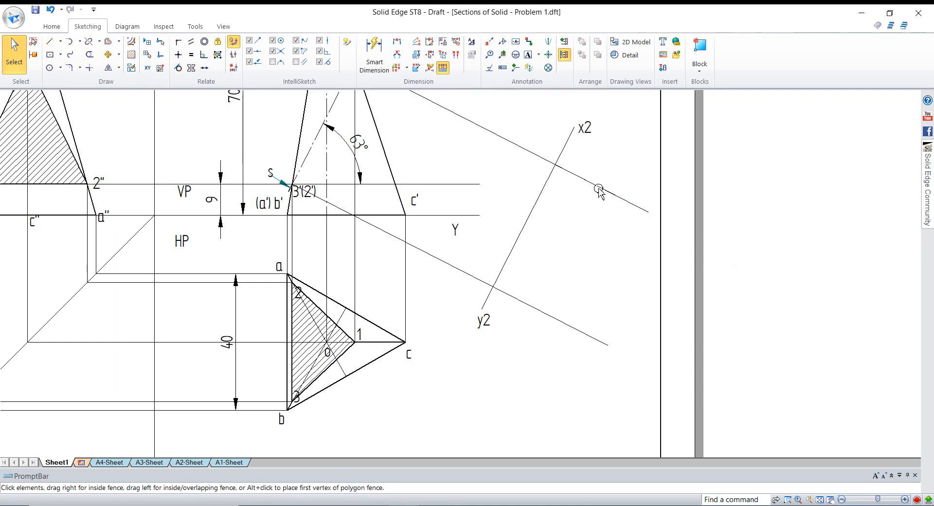
key(Delete)
Trim both projectors back to the x2-y2 reference line.
click(622, 199)
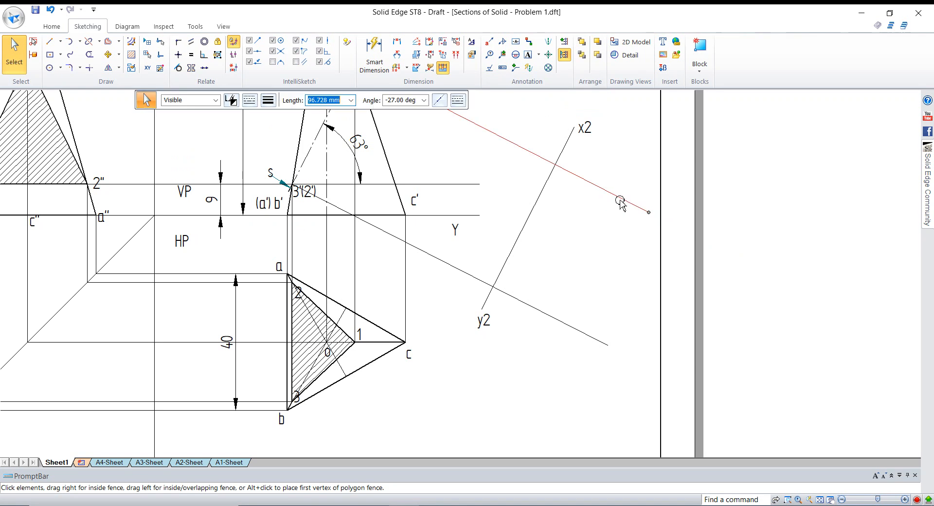
click(612, 235)
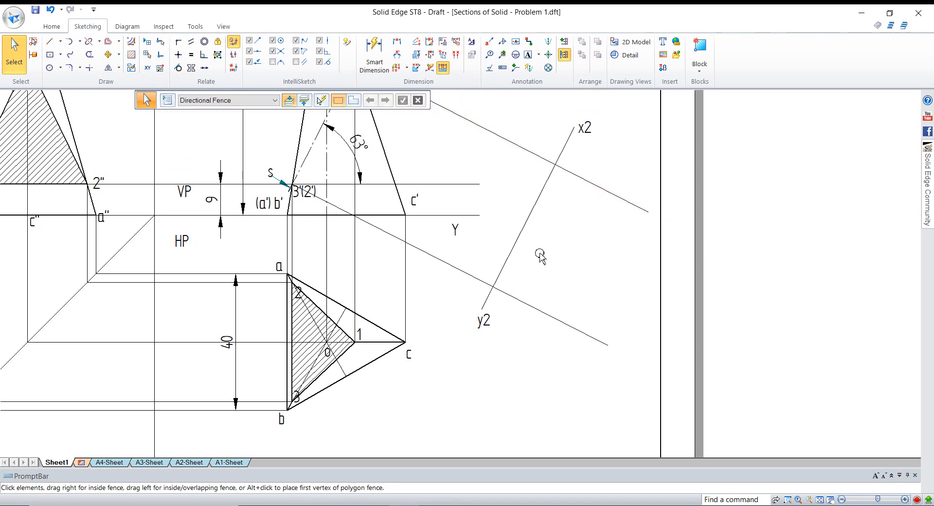
click(90, 54)
drag(556, 331, 553, 340)
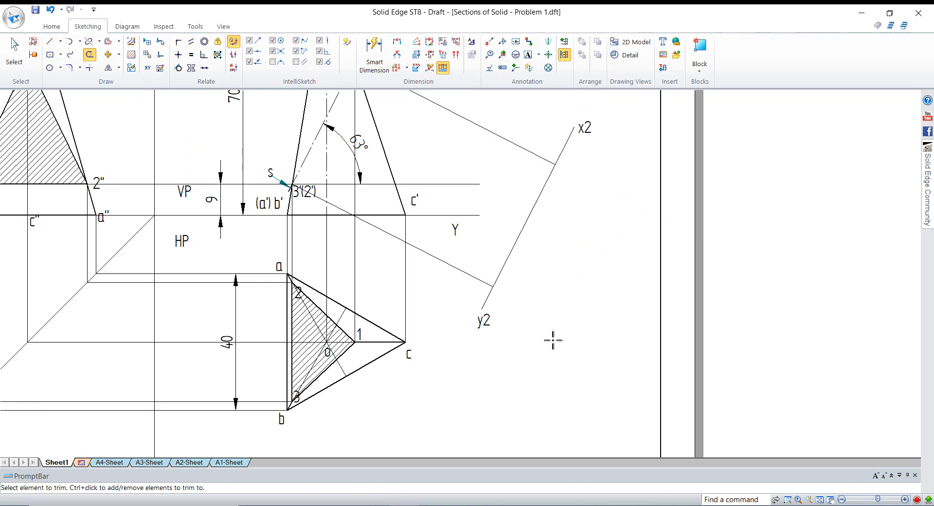
Measure the vertical distance between the XY line and point 2 in the top view using a trial line.
click(50, 42)
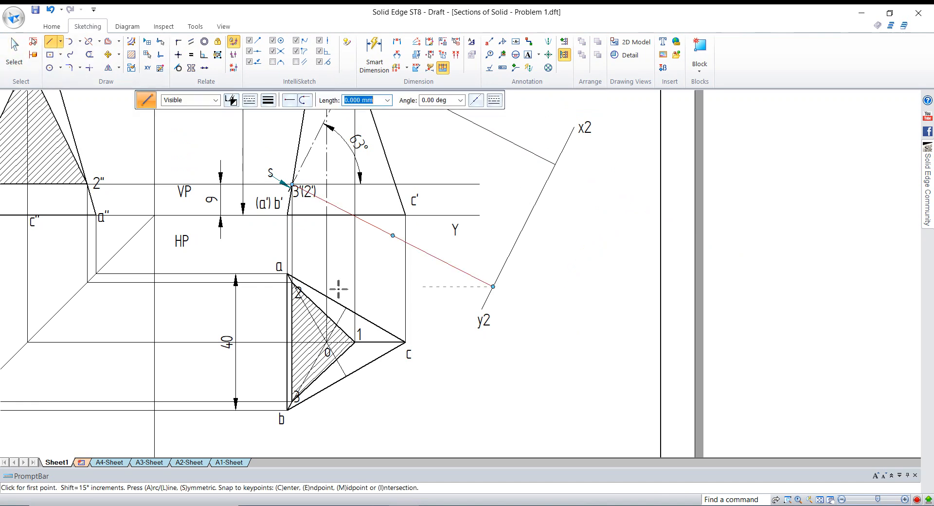
click(292, 215)
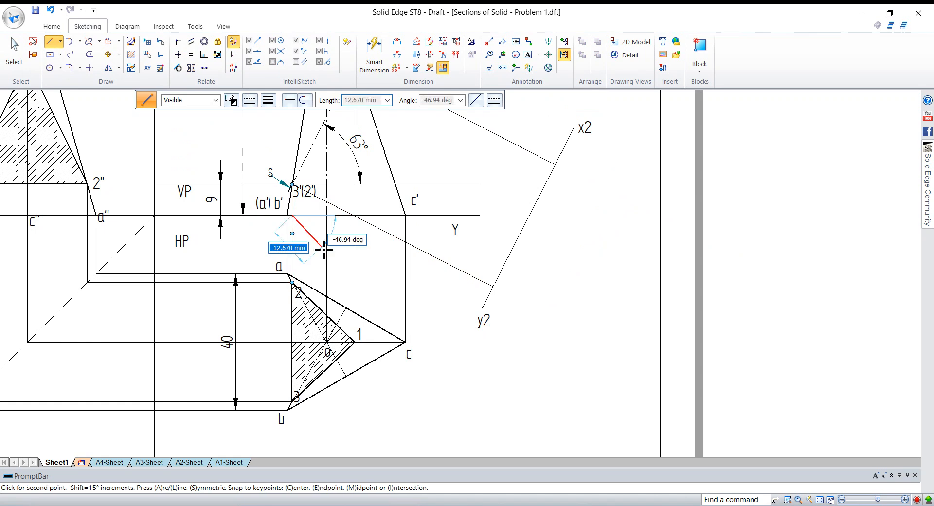
click(293, 282)
scroll(293, 283, up, 4)
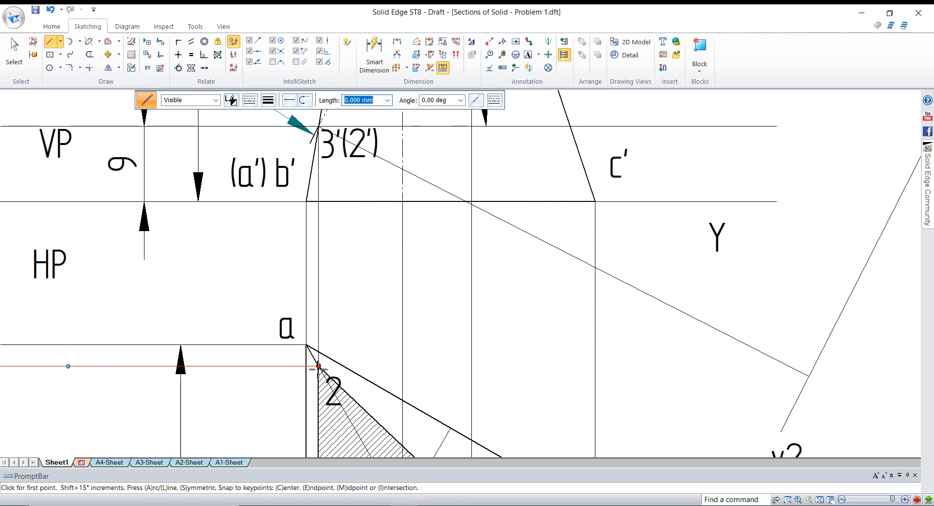
click(318, 366)
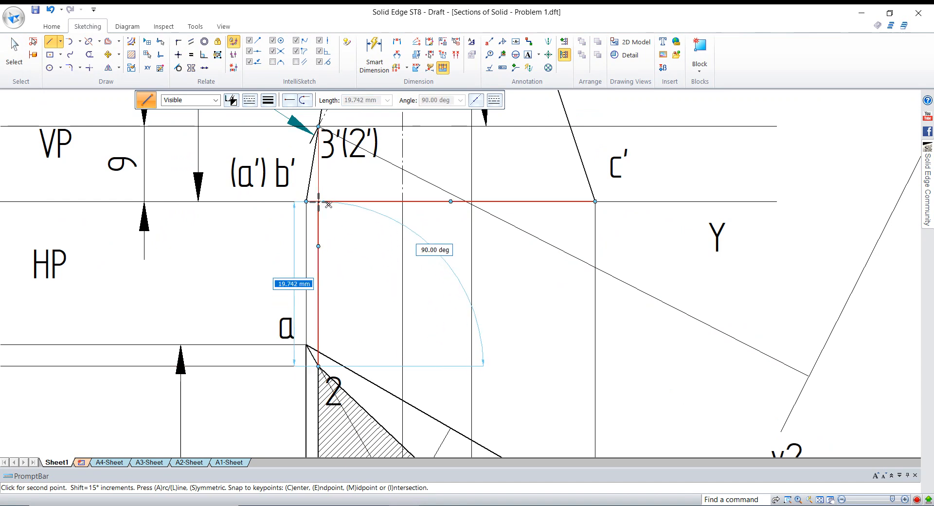
scroll(305, 199, down, 4)
click(309, 170)
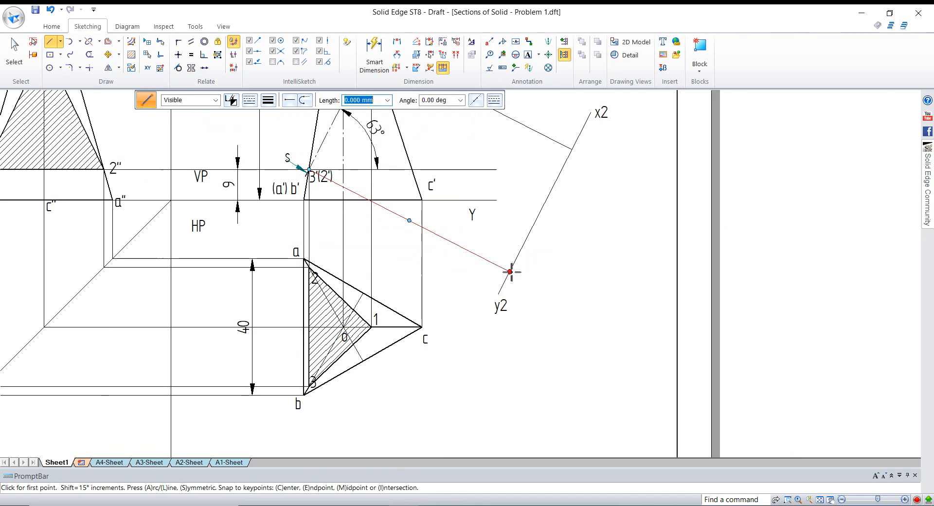
Draw a 19.742 mm line from the lower projector's crossing with x2-y2, continuing along the projector's direction.
click(510, 272)
text(19.742)
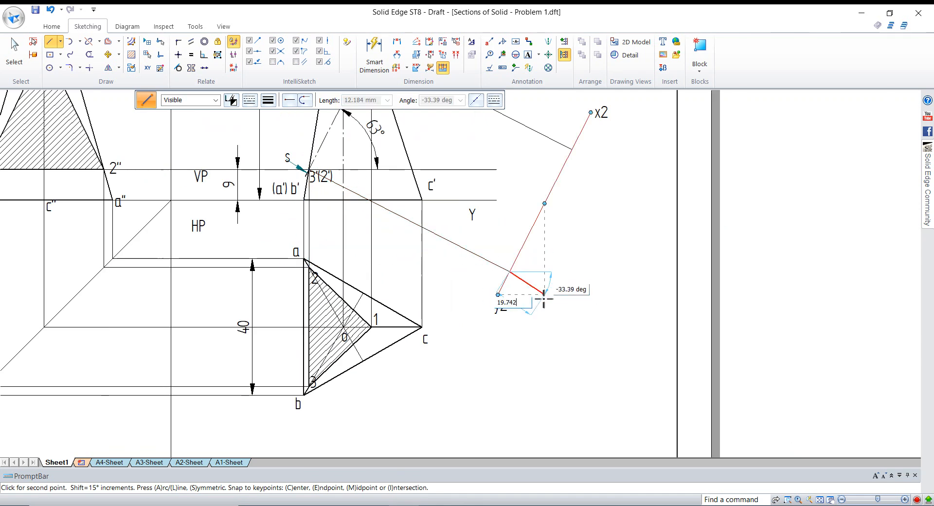
key(Tab)
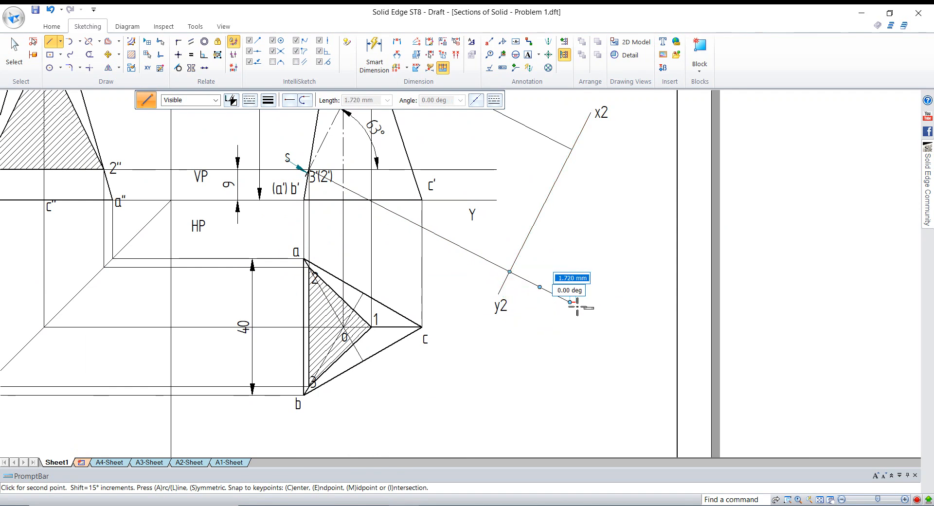
key(Return)
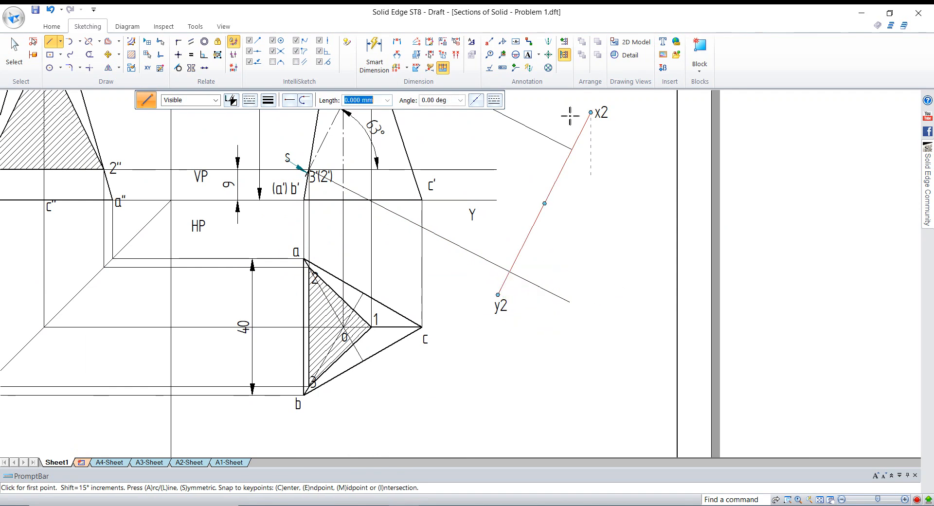
click(571, 310)
text(28)
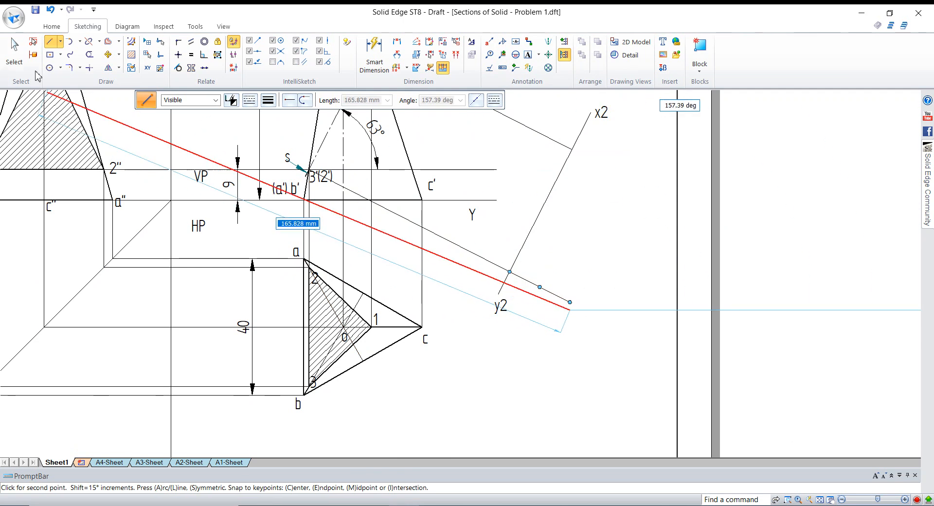
click(14, 46)
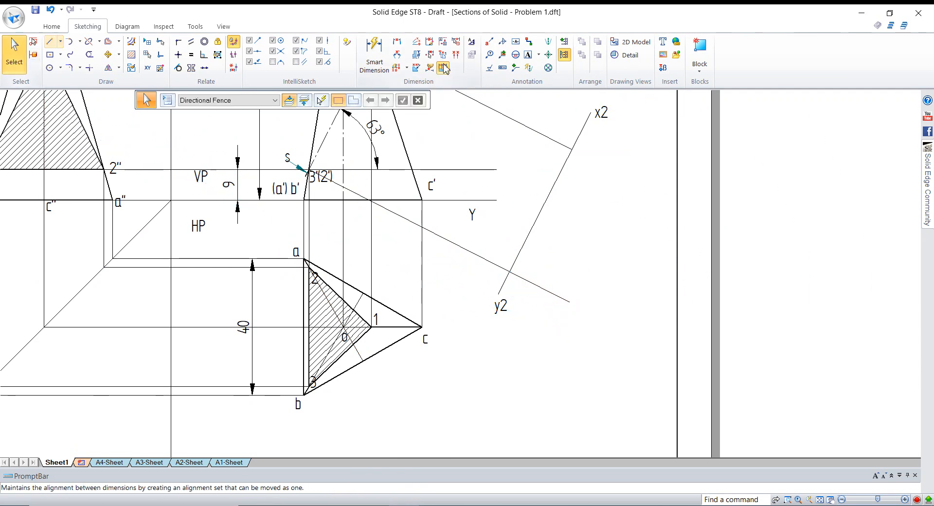
Label the end of the 19.742 mm line on the lower projector 2'.
click(528, 55)
click(565, 306)
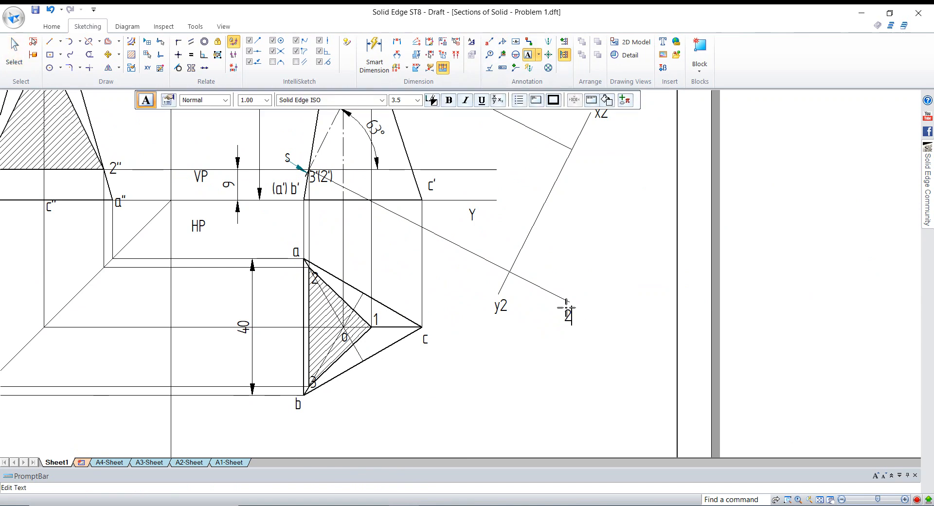
click(14, 49)
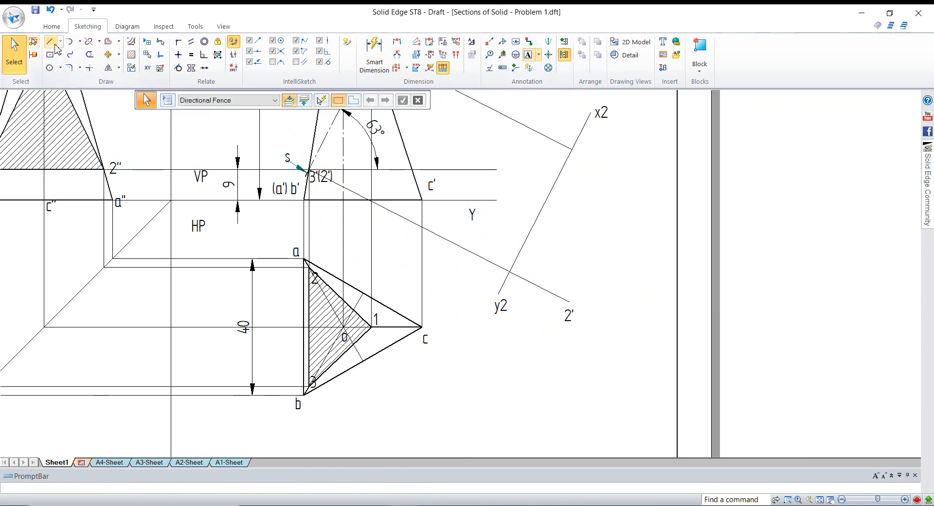
Measure the distance from point 2 to point 3 in the top view with a trial line.
key(l)
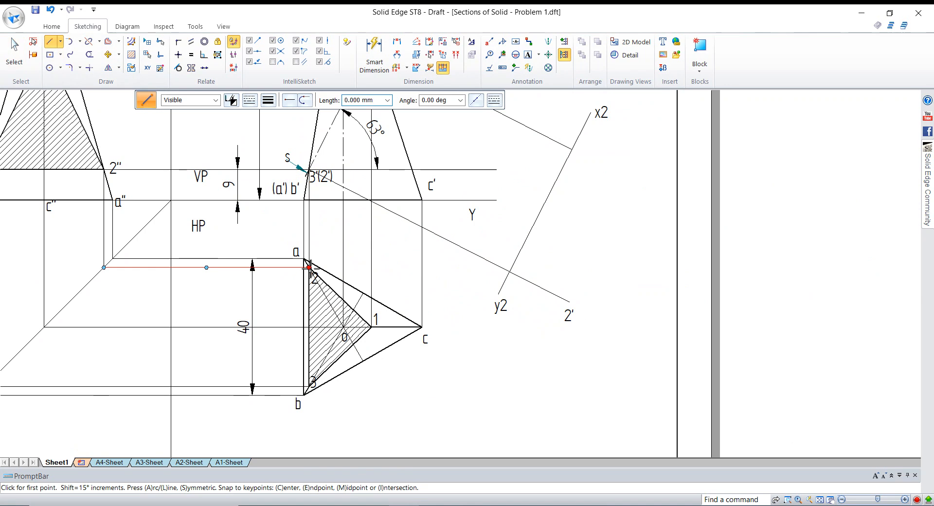
click(309, 267)
scroll(298, 323, up, 4)
scroll(340, 388, down, 3)
scroll(378, 447, up, 3)
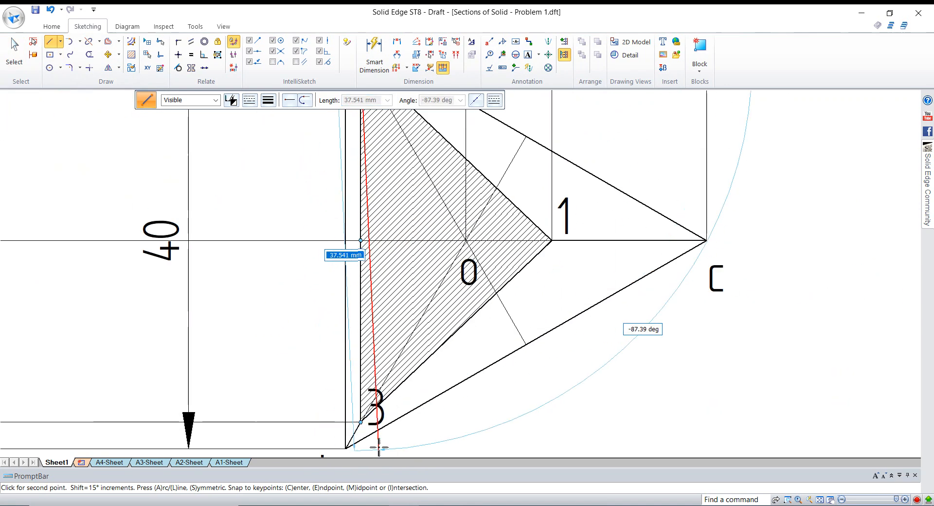
scroll(360, 421, down, 3)
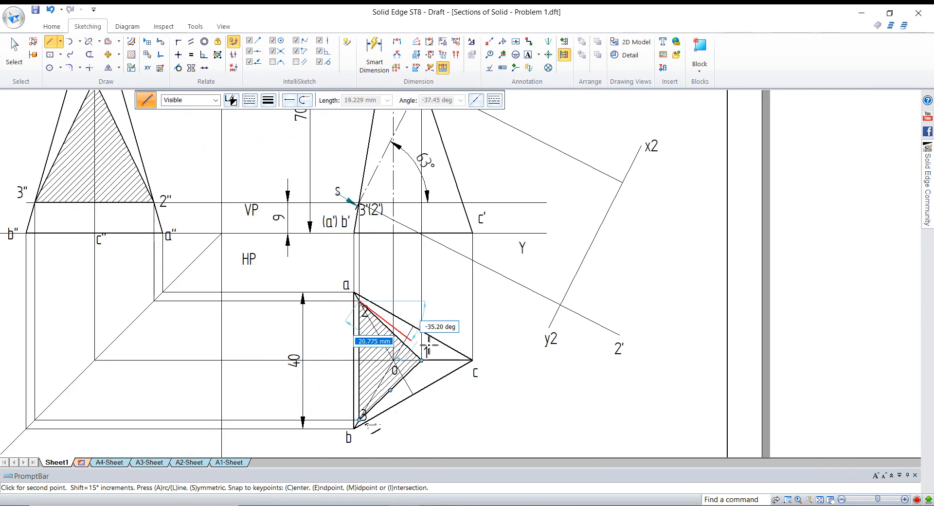
right_click(614, 336)
Draw a 34.857 mm line from point 2' along the lower projector's direction and label its end 3'.
click(621, 336)
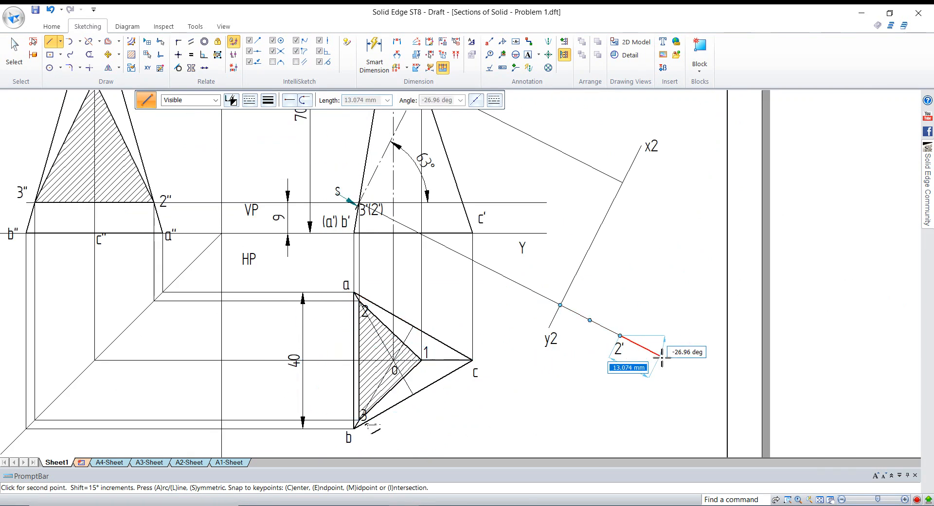
text(34.8)
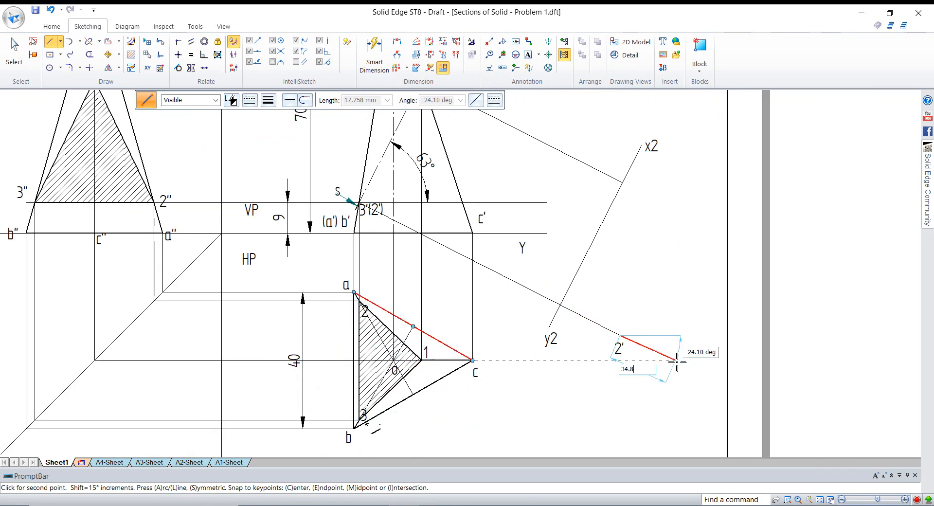
text(57)
key(Tab)
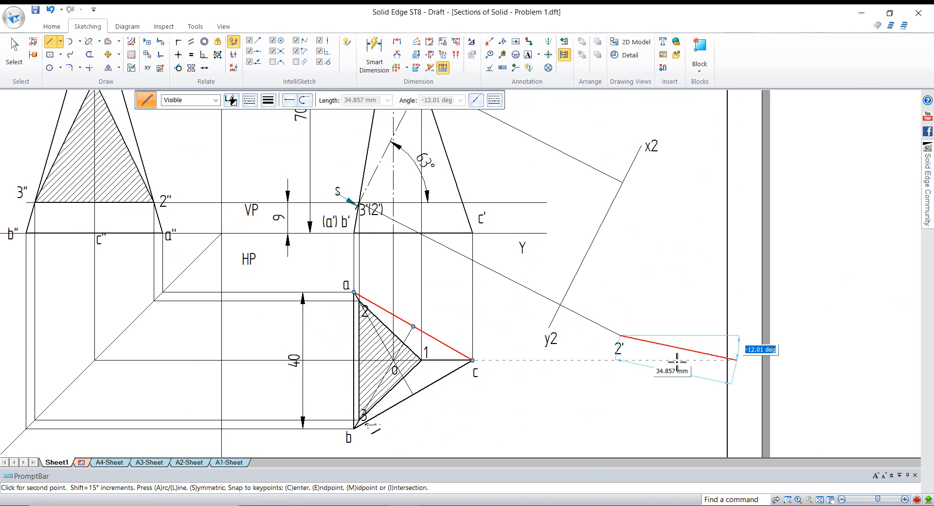
click(747, 390)
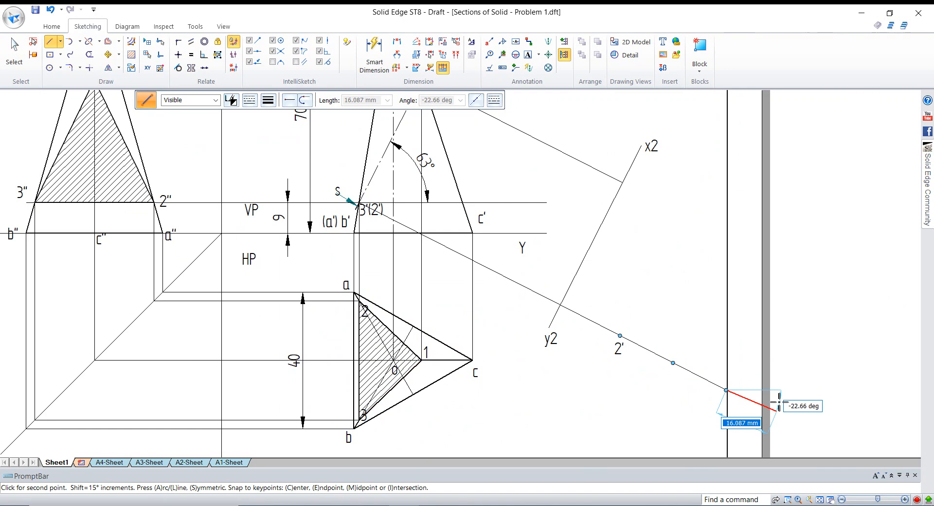
right_click(768, 340)
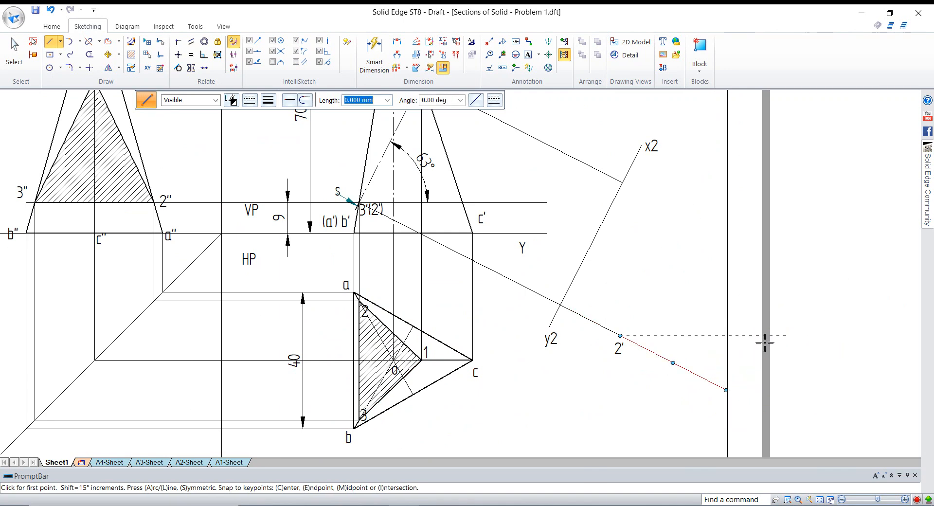
click(529, 56)
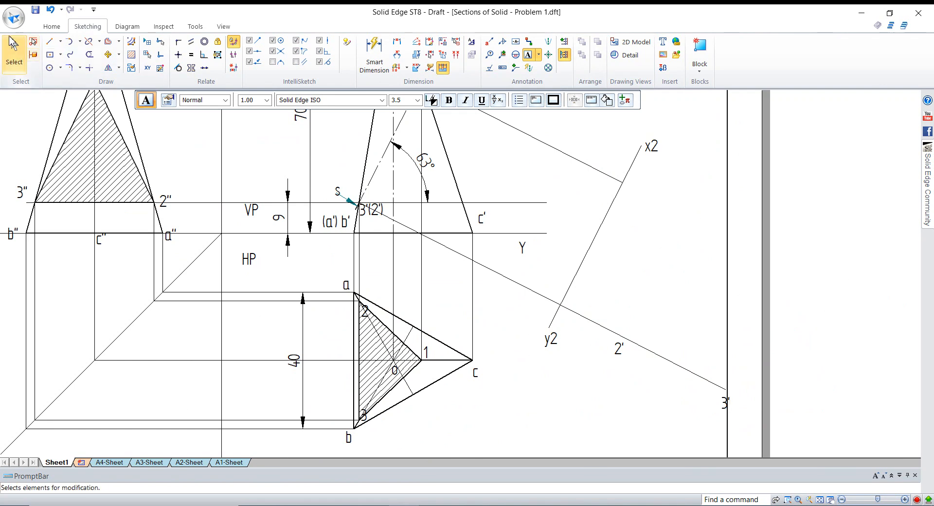
Measure the vertical distance from the XY line to point 1 in the top view using a trial line.
click(50, 42)
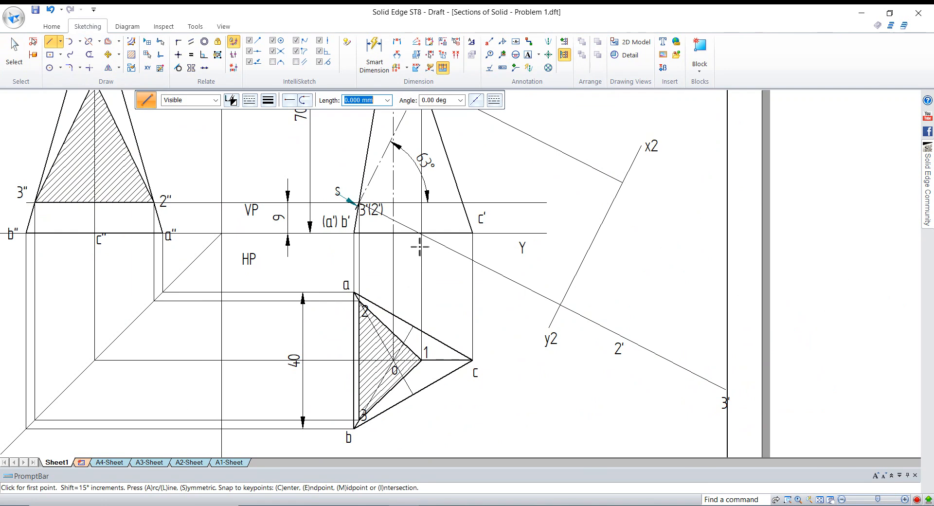
scroll(427, 234, up, 5)
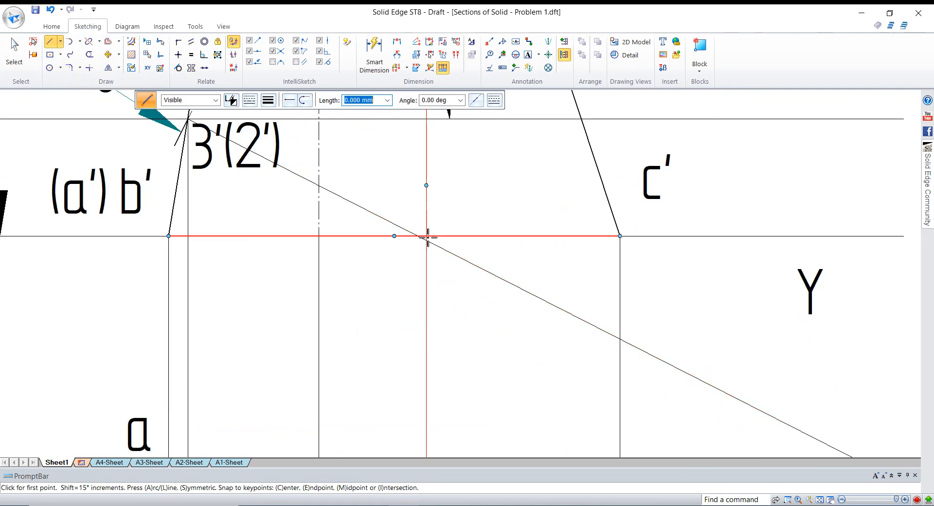
click(427, 237)
scroll(397, 326, down, 4)
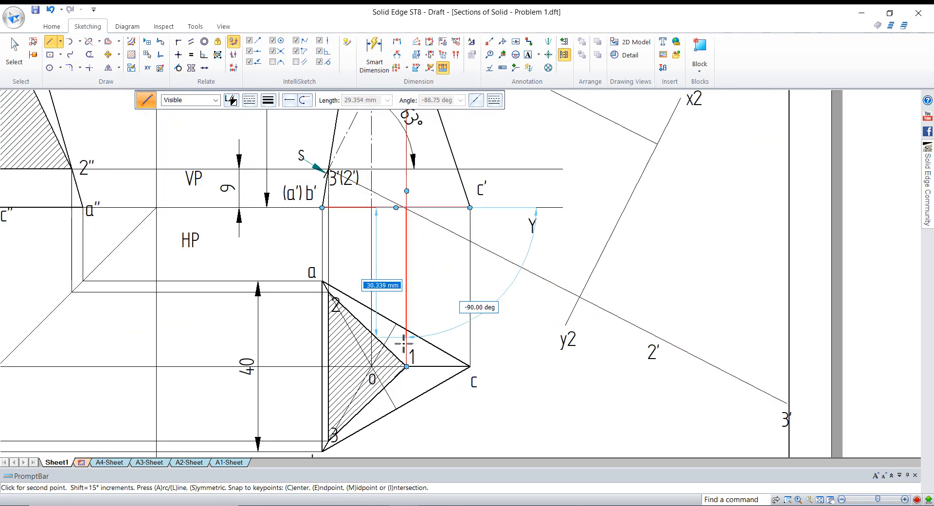
scroll(404, 344, up, 3)
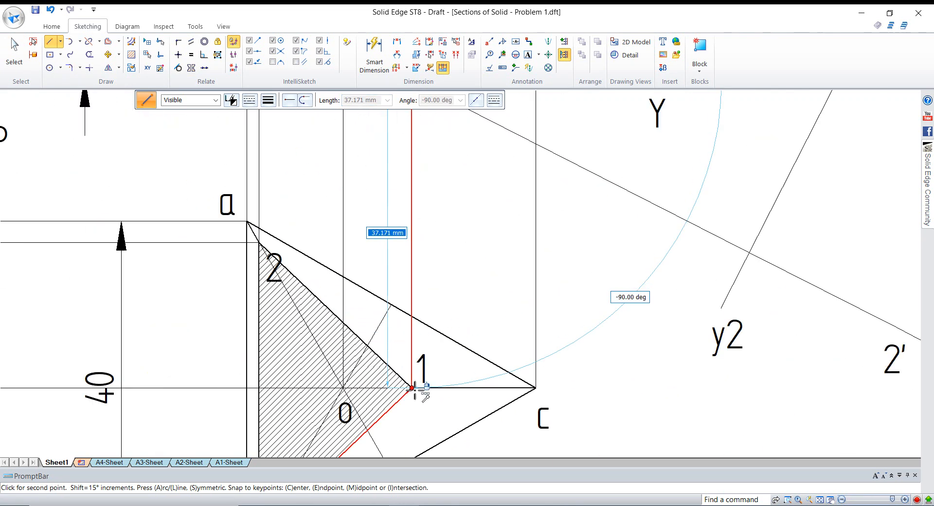
scroll(411, 388, down, 3)
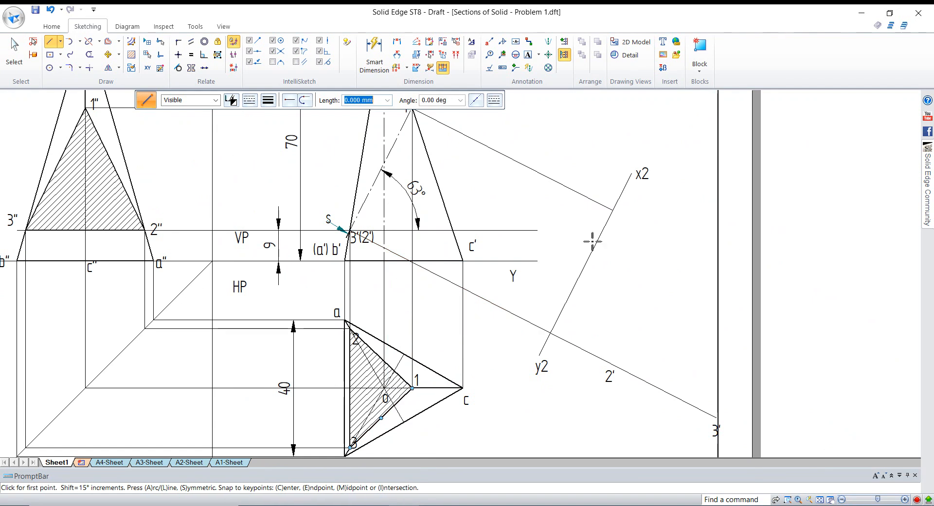
Draw a 37.171 mm line from the upper projector's intersection with x2-y2, continuing in the projector's direction.
click(613, 211)
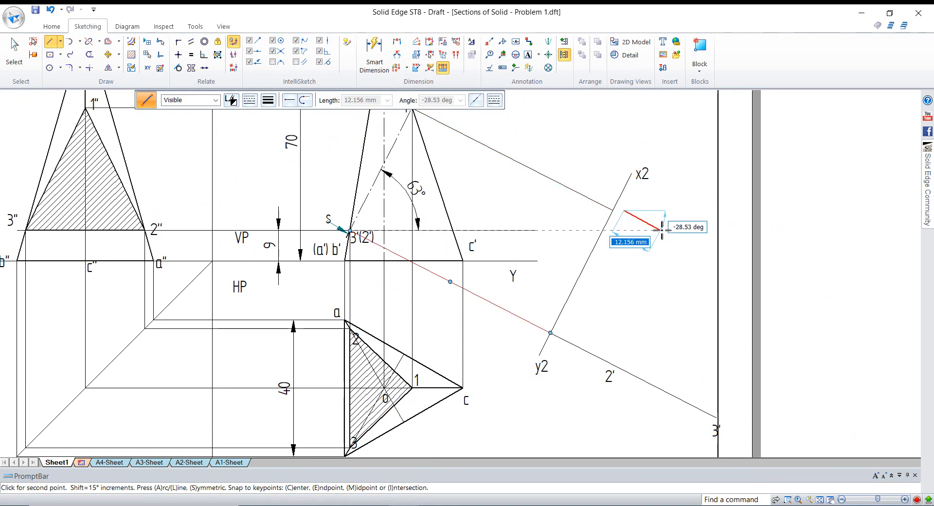
right_click(621, 218)
click(613, 210)
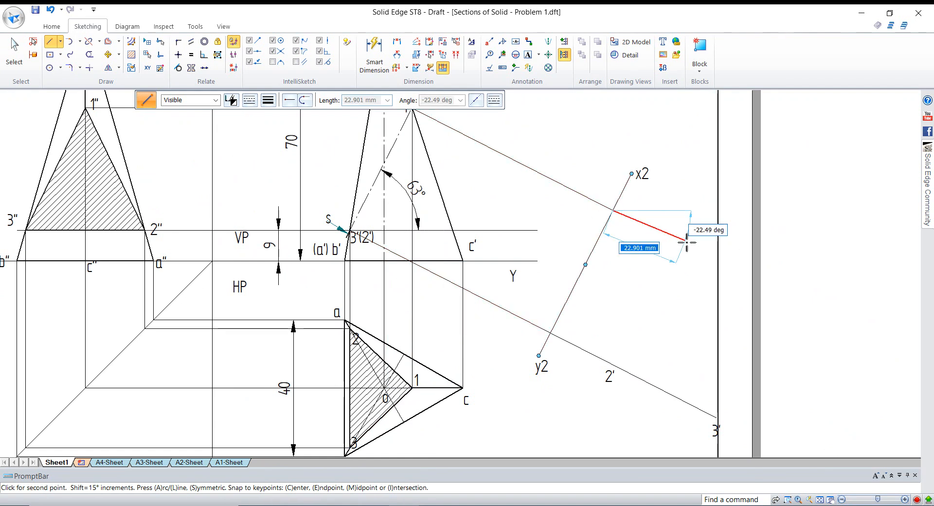
text(37.171)
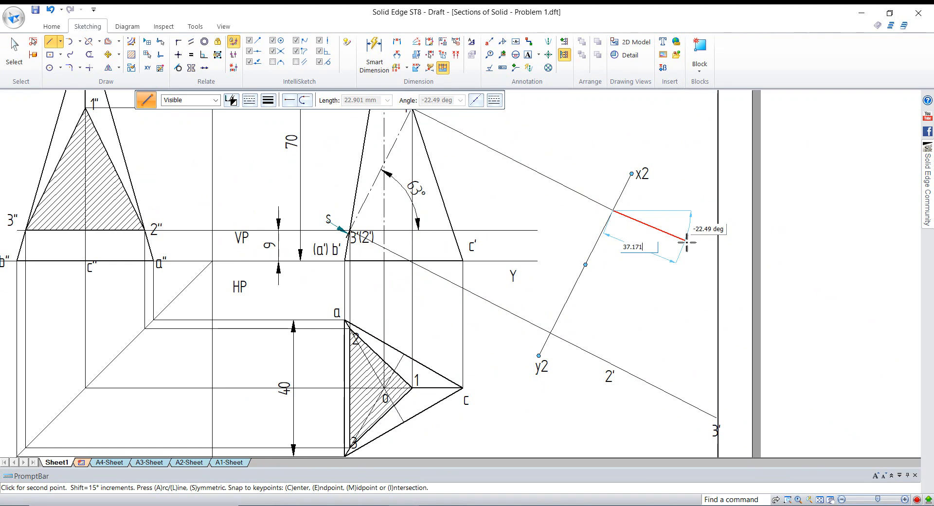
key(Tab)
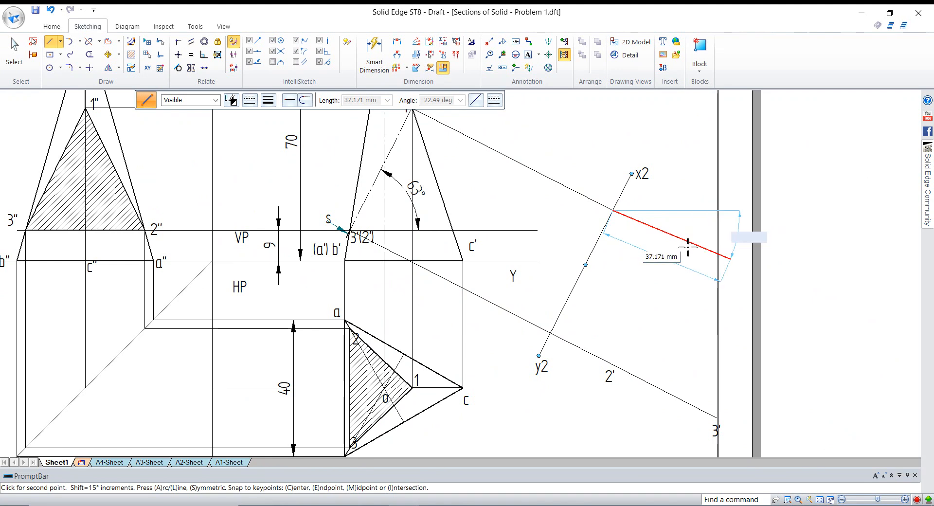
click(726, 268)
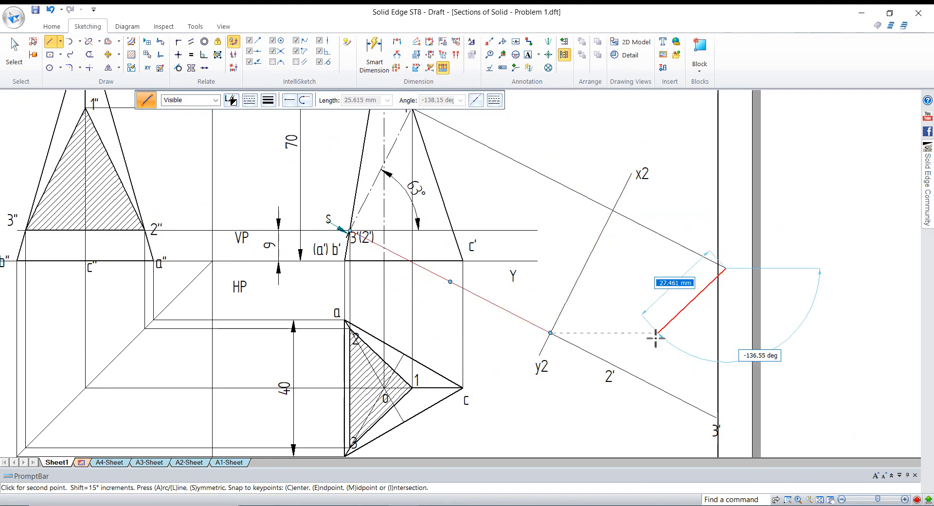
Close the auxiliary section triangle with lines from the end of the upper projector to points 2' and 3'.
click(611, 363)
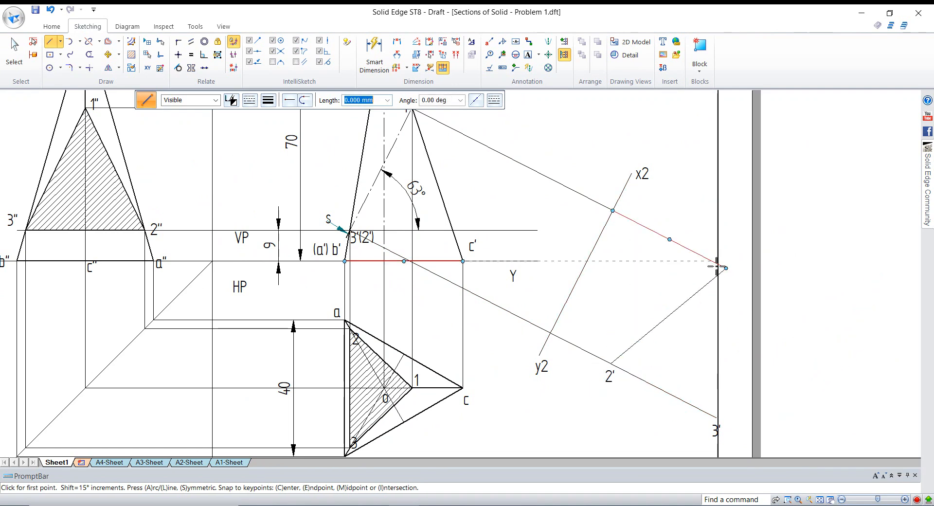
click(717, 418)
scroll(684, 334, down, 3)
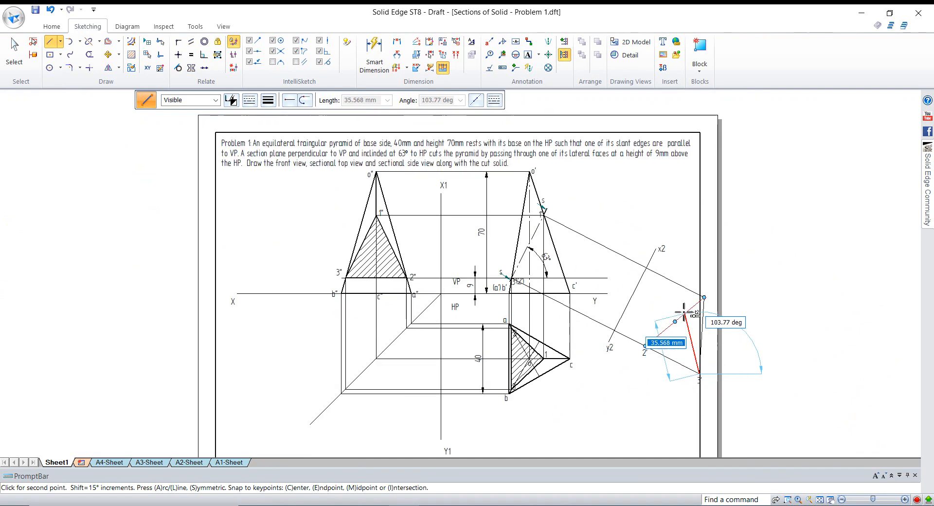
scroll(682, 317, up, 3)
scroll(727, 367, down, 1)
scroll(720, 407, up, 4)
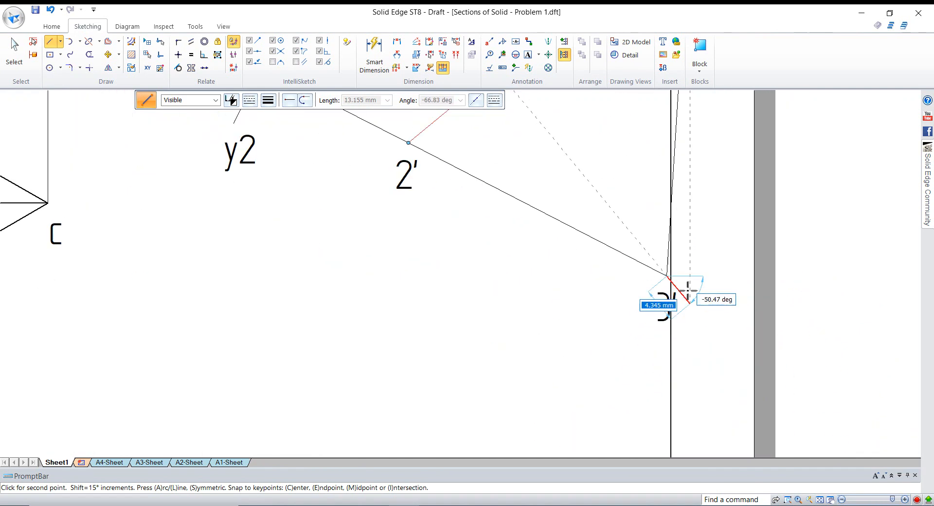
right_click(647, 302)
Label the auxiliary triangle's vertex on the upper projector 1'.
scroll(646, 302, down, 3)
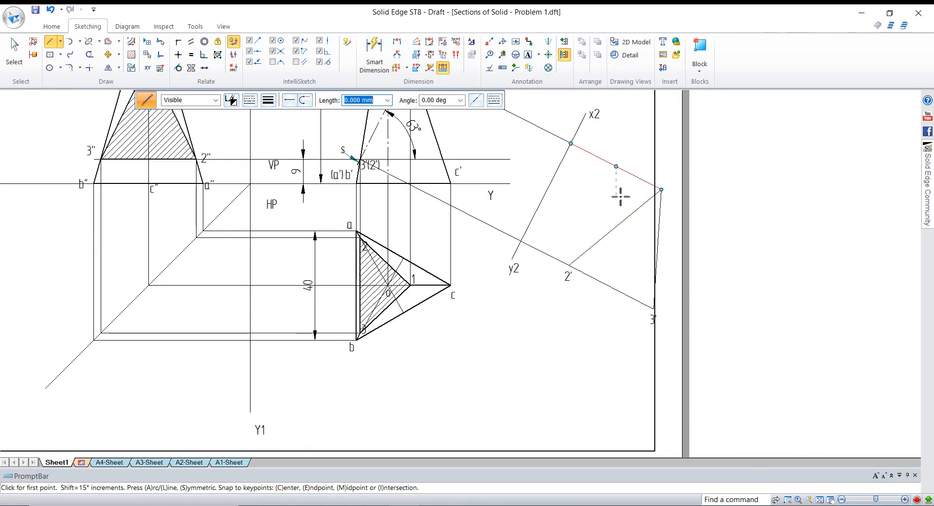
click(529, 55)
click(665, 184)
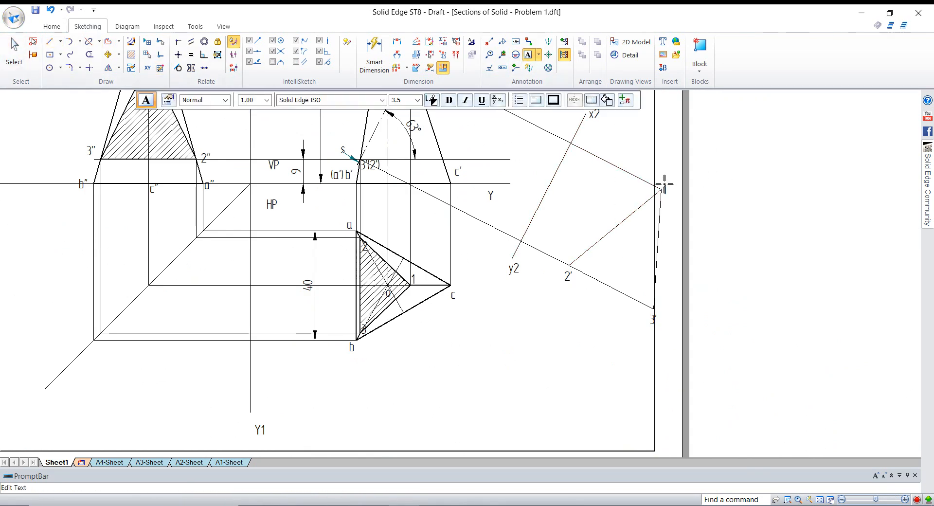
text(1')
key(Escape)
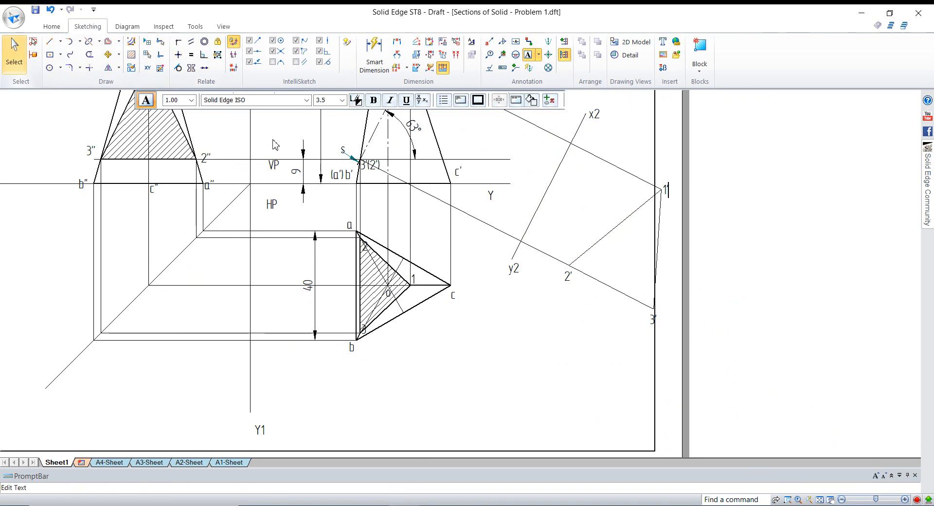
Set the line width of the auxiliary triangle's three sides to 0.5.
click(594, 238)
ctrl+click(628, 294)
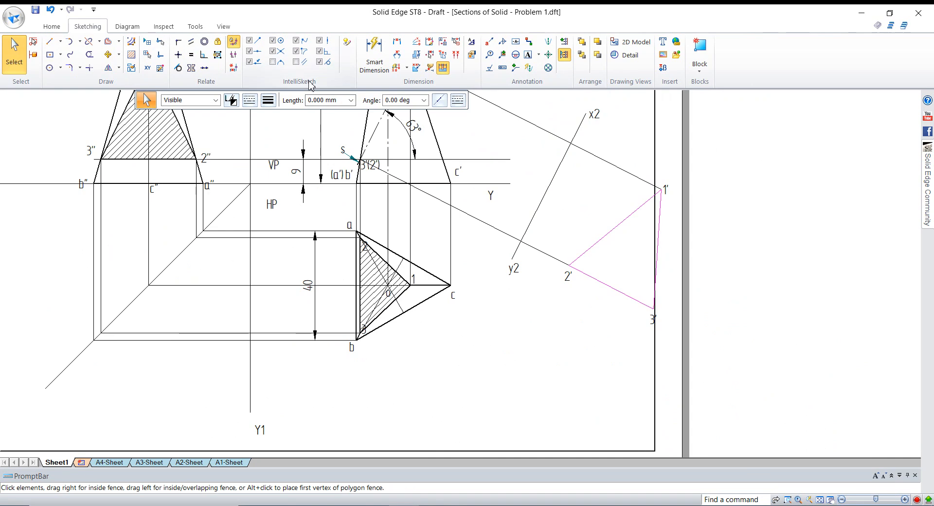
click(271, 99)
text(0.5)
key(Return)
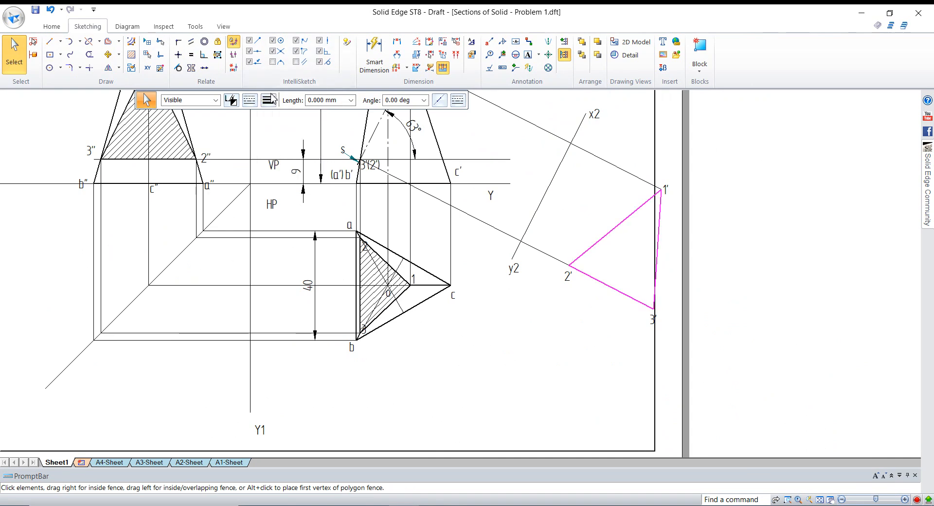
click(764, 294)
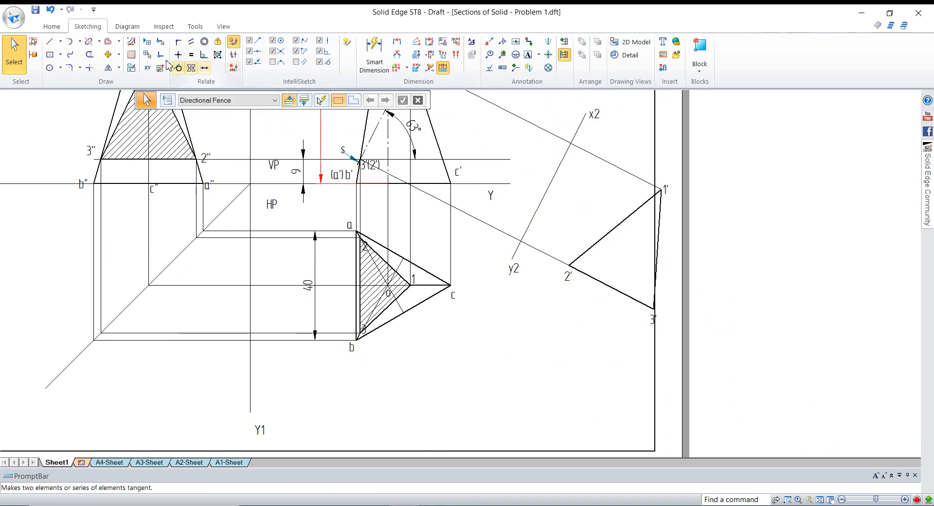
Hatch the inside of auxiliary triangle 1'-2'-3' with the Normal fill at 45° and 3.175 mm spacing.
click(131, 55)
click(634, 253)
scroll(722, 319, down, 5)
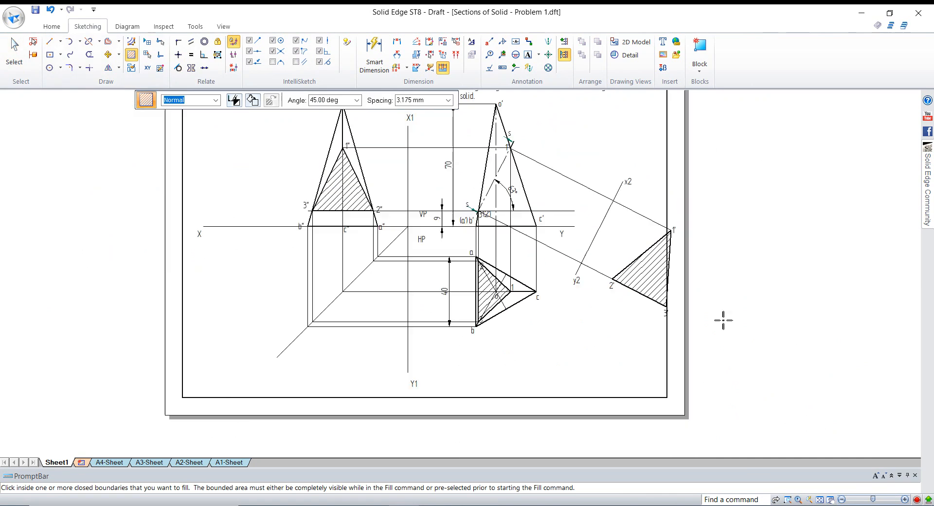
click(14, 53)
scroll(691, 229, up, 3)
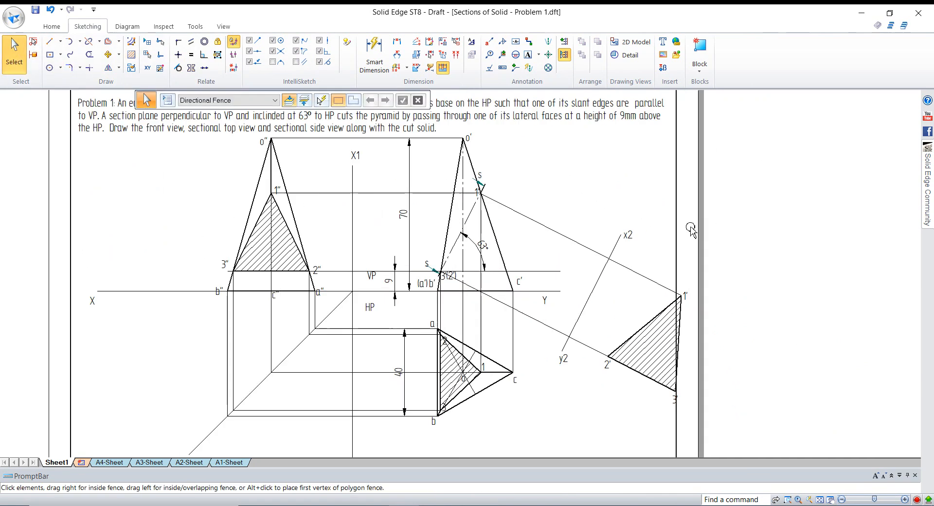
scroll(688, 226, down, 1)
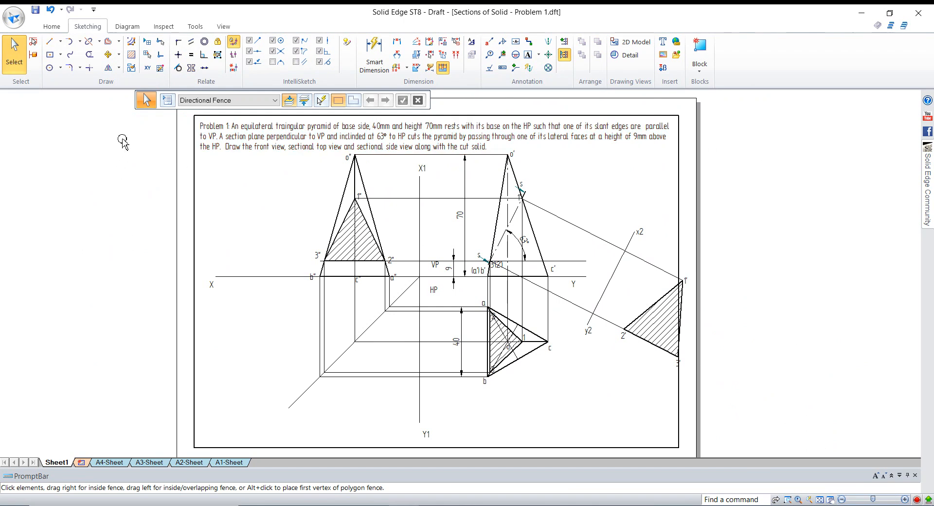
Move all views together slightly left and down so that the auxiliary triangle fits inside the sheet border.
mouse_move(123, 141)
mouse_down()
mouse_move(691, 377)
mouse_move(766, 453)
mouse_up()
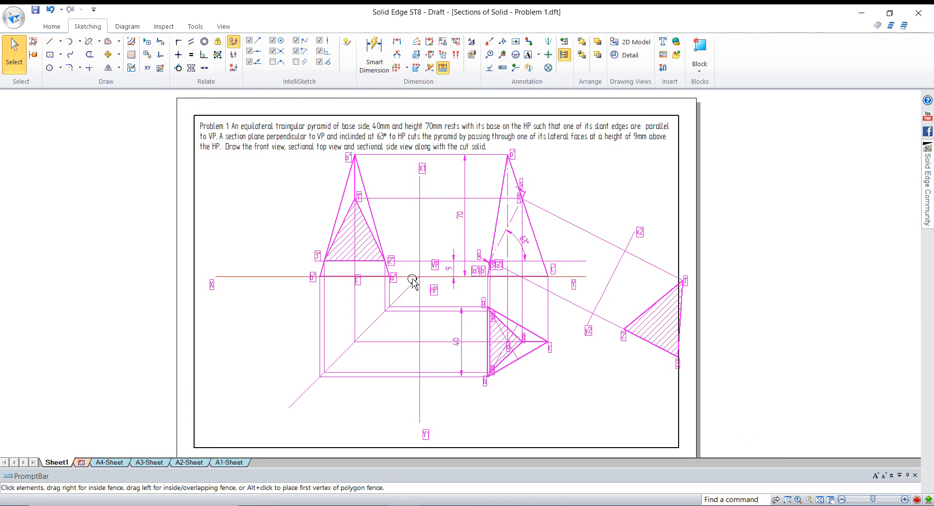
drag(412, 282, 402, 289)
click(791, 303)
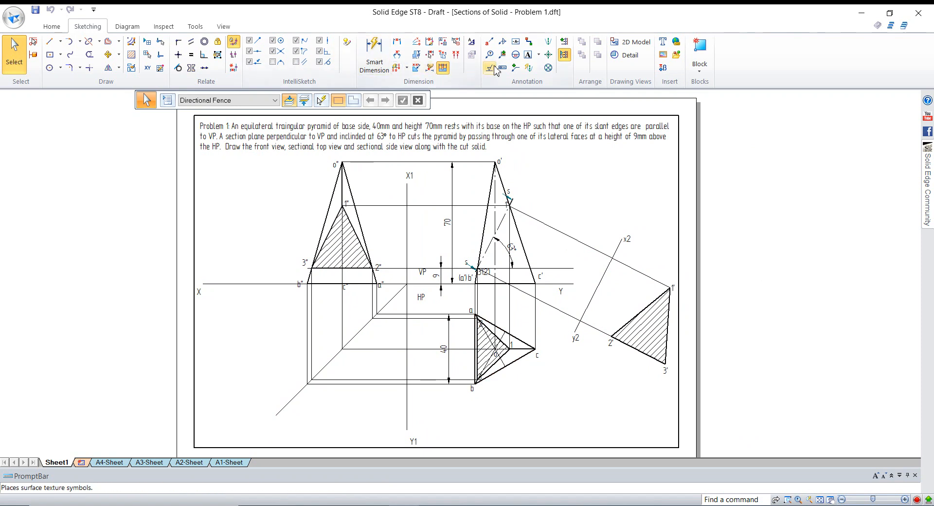
click(645, 332)
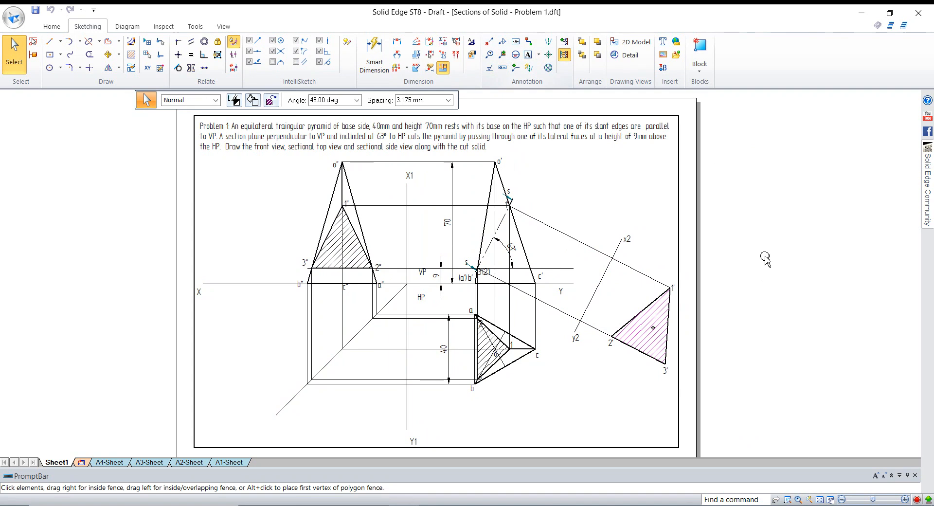
key(Escape)
Add left-pointing leader arrows on the horizontal projectors from points 2 and 3 of the top view.
scroll(424, 360, up, 4)
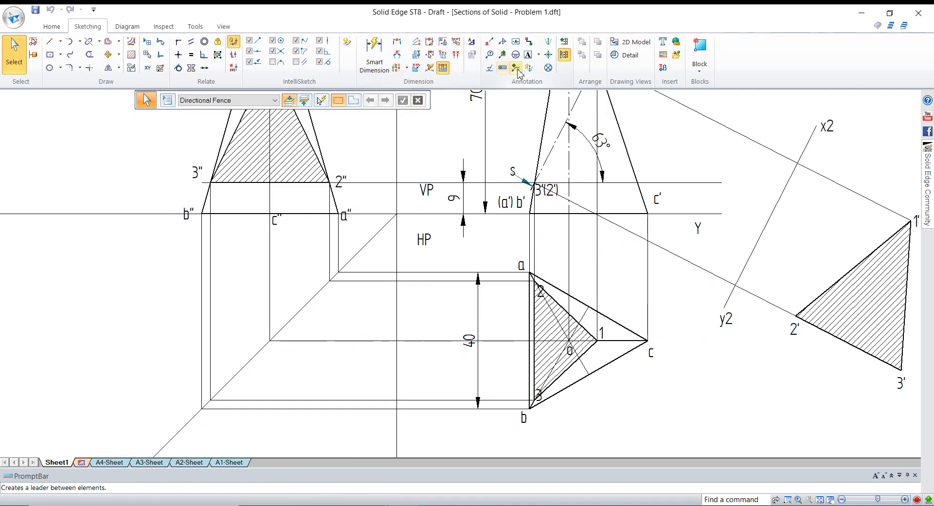
click(516, 71)
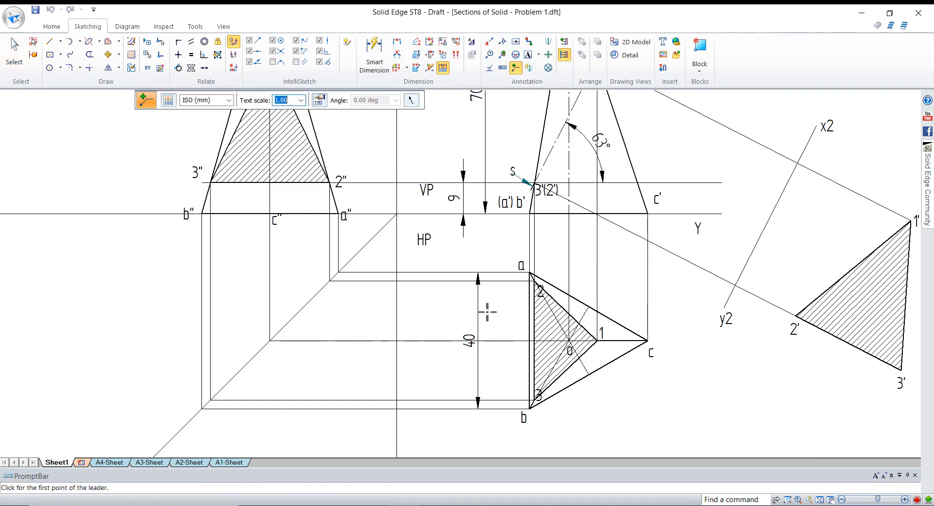
click(449, 281)
click(471, 283)
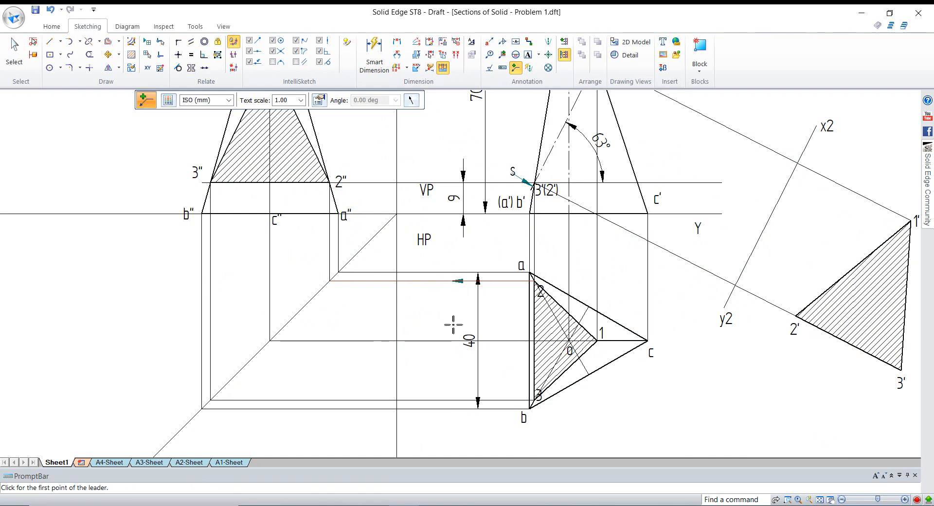
click(451, 400)
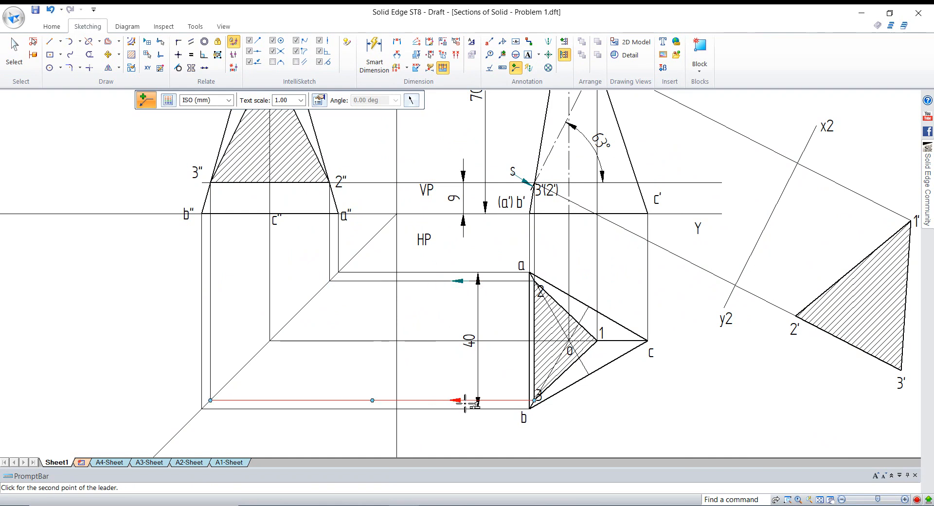
click(465, 402)
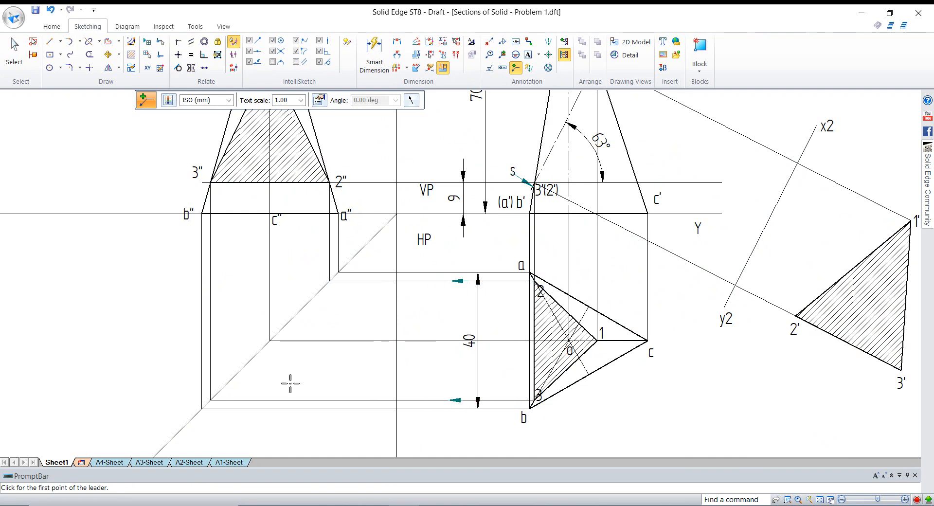
Add upward leader arrows on the vertical projectors leading to 3'', c'' and a'' in the side view.
click(211, 333)
click(212, 361)
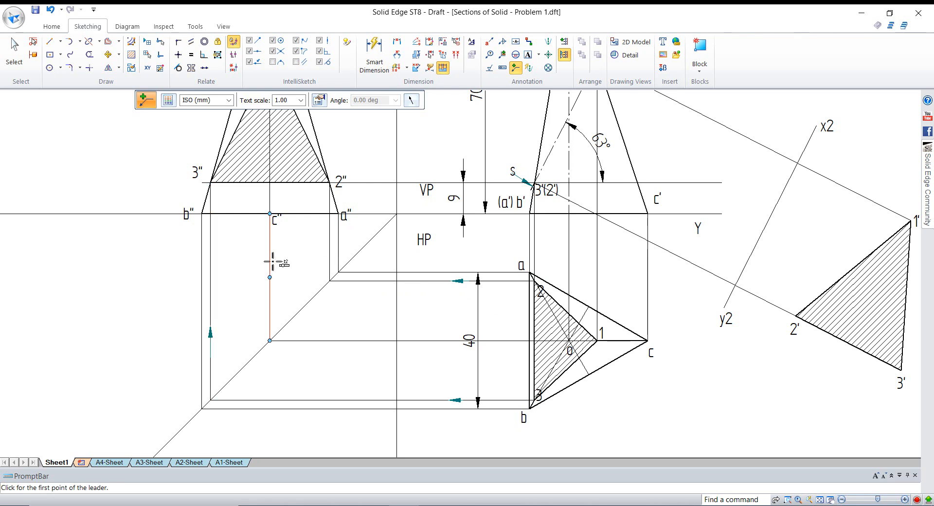
click(270, 266)
click(271, 287)
click(338, 251)
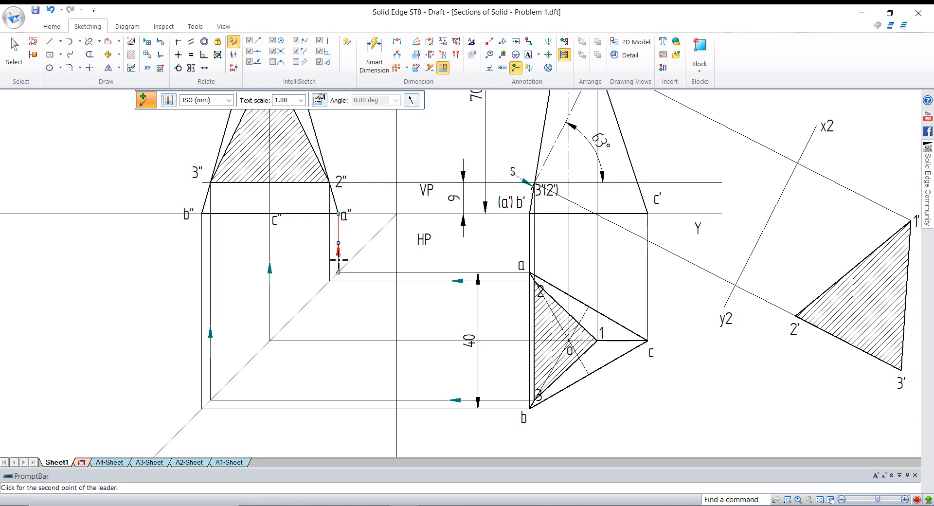
click(341, 265)
Add upward leader arrows on the vertical projectors from points 1 and c of the top view to the front view.
scroll(496, 269, down, 2)
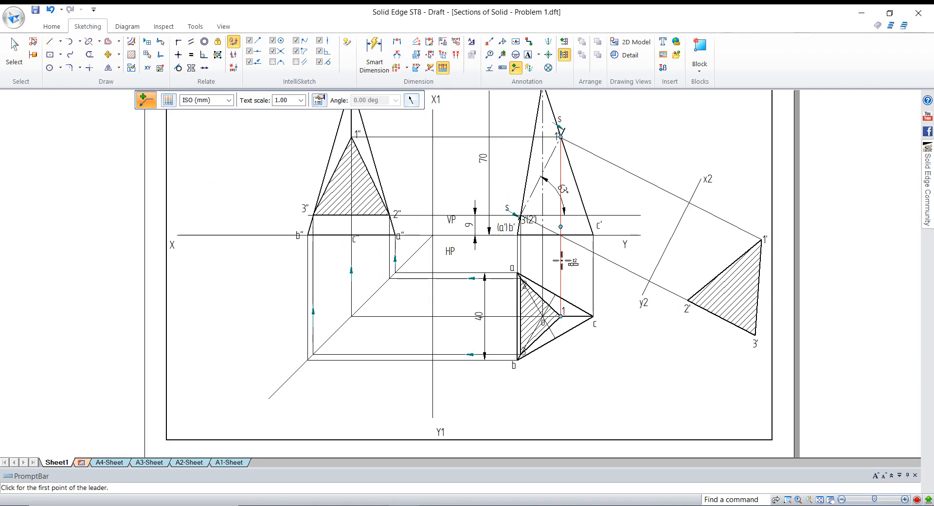
click(561, 262)
click(569, 281)
click(593, 266)
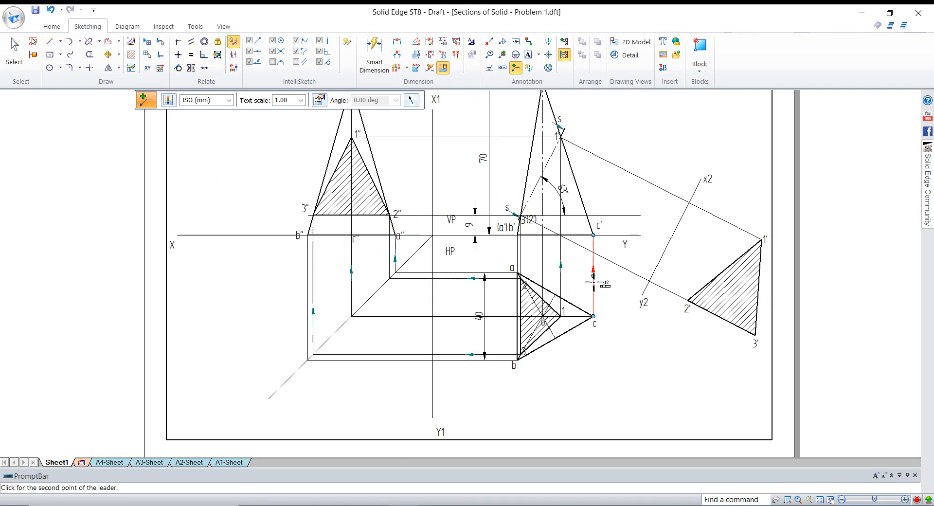
click(594, 285)
Add left-pointing leader arrows on the horizontal projectors from 1' and 3'(2') of the front view to the side view.
scroll(438, 214, up, 2)
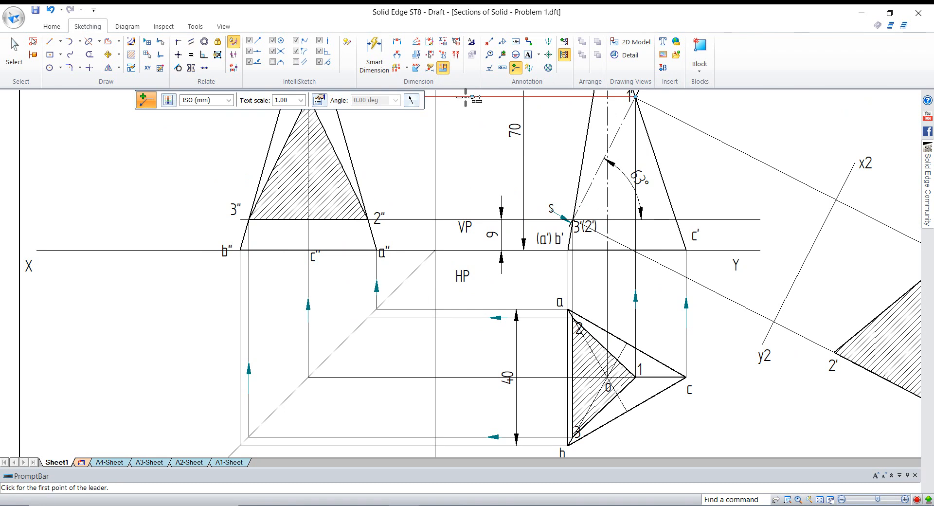
click(471, 97)
click(482, 95)
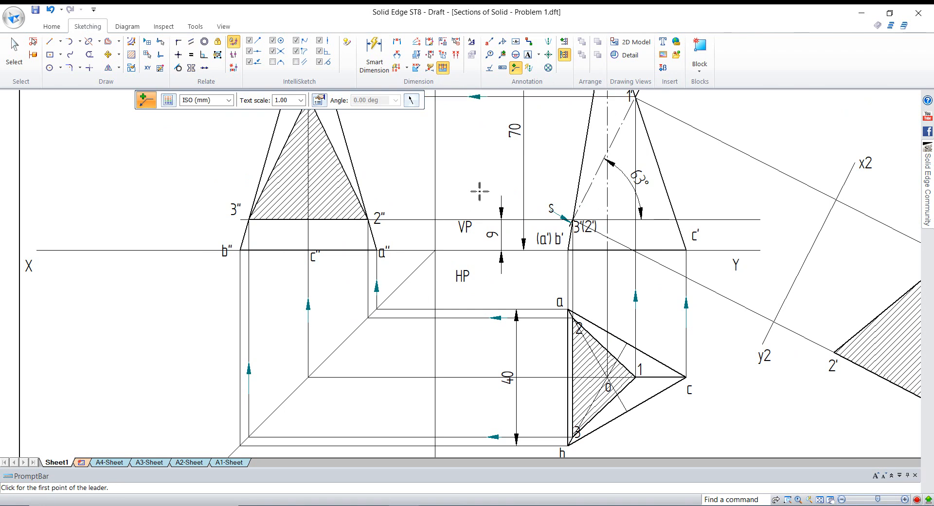
click(450, 220)
click(457, 222)
scroll(527, 266, down, 2)
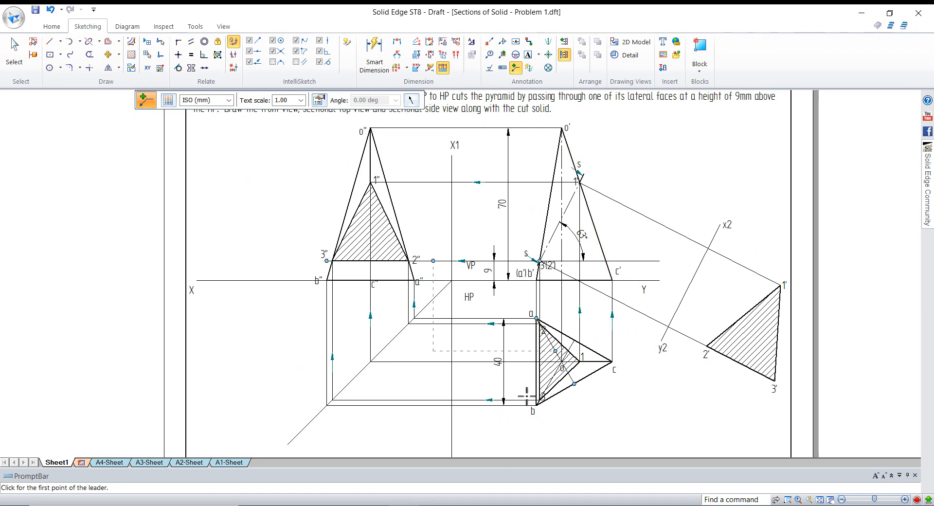
scroll(526, 396, up, 1)
scroll(559, 419, down, 3)
scroll(589, 160, up, 3)
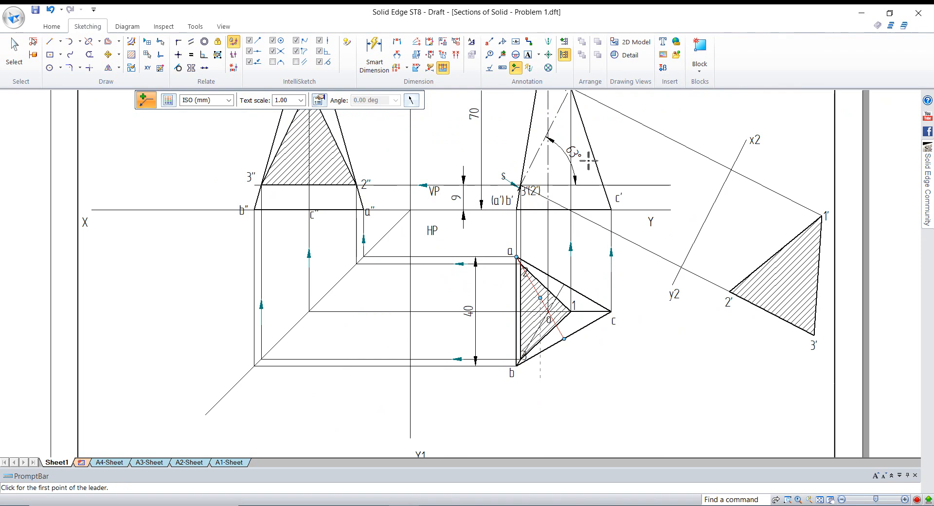
scroll(590, 234, down, 1)
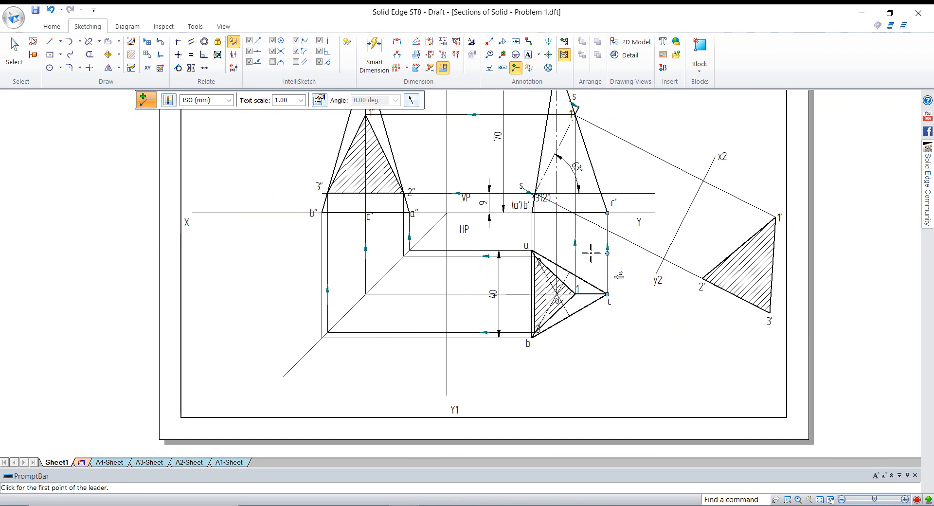
click(14, 54)
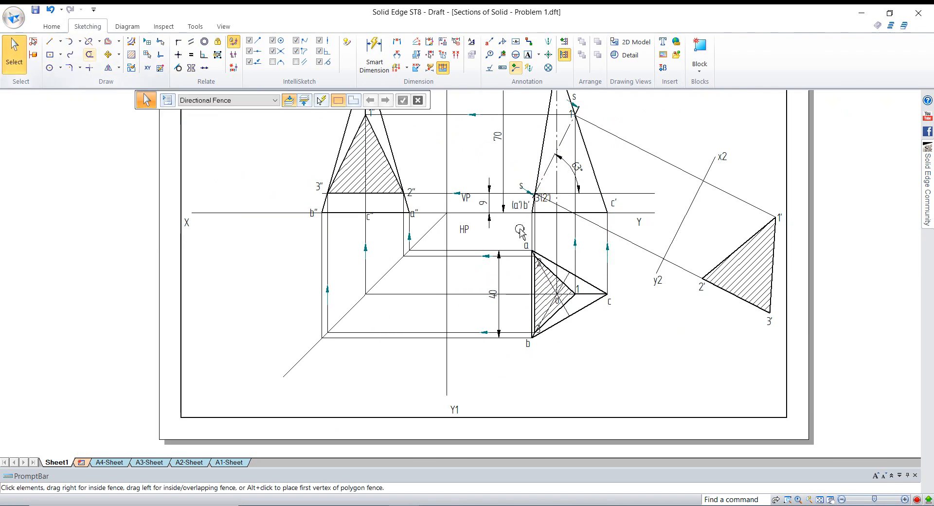
Replace the upward leader arrow on the vertical projector between 1 and 1' with a downward-pointing one.
scroll(522, 231, up, 2)
click(635, 263)
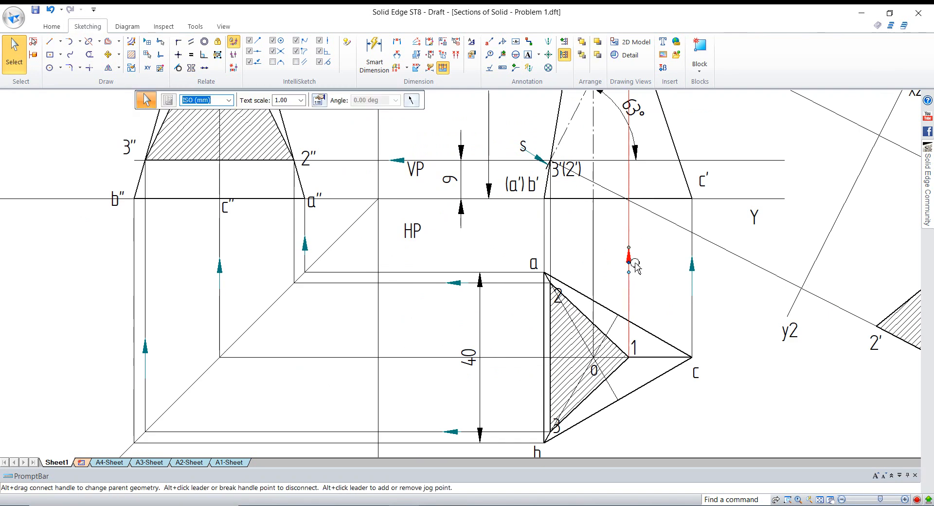
key(Escape)
scroll(629, 269, down, 1)
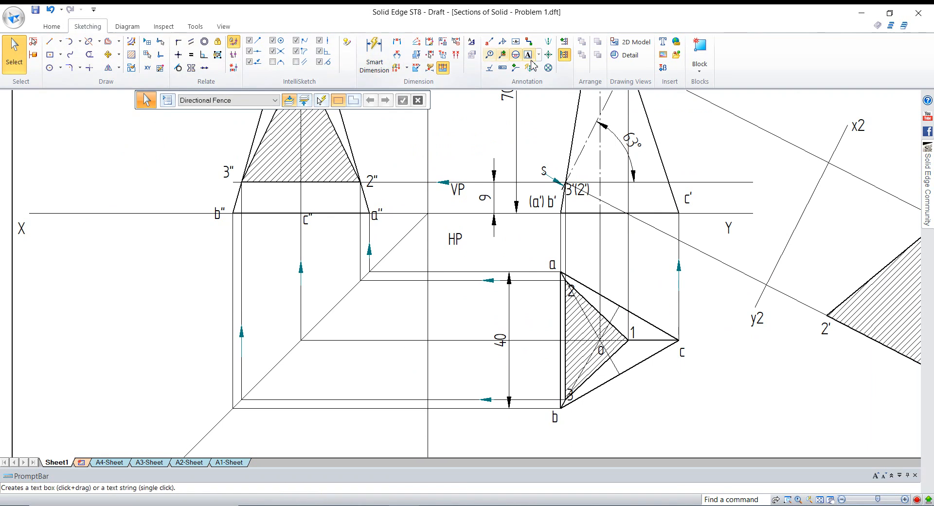
click(516, 69)
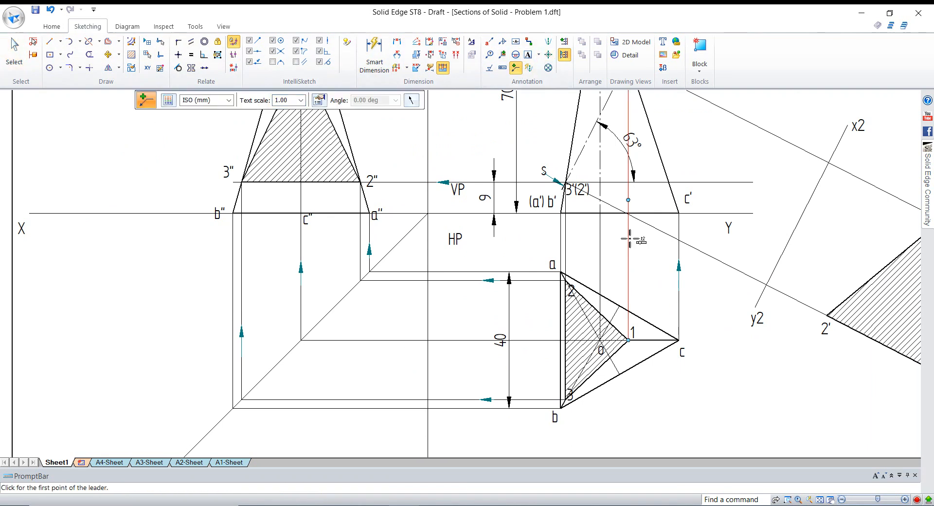
click(629, 243)
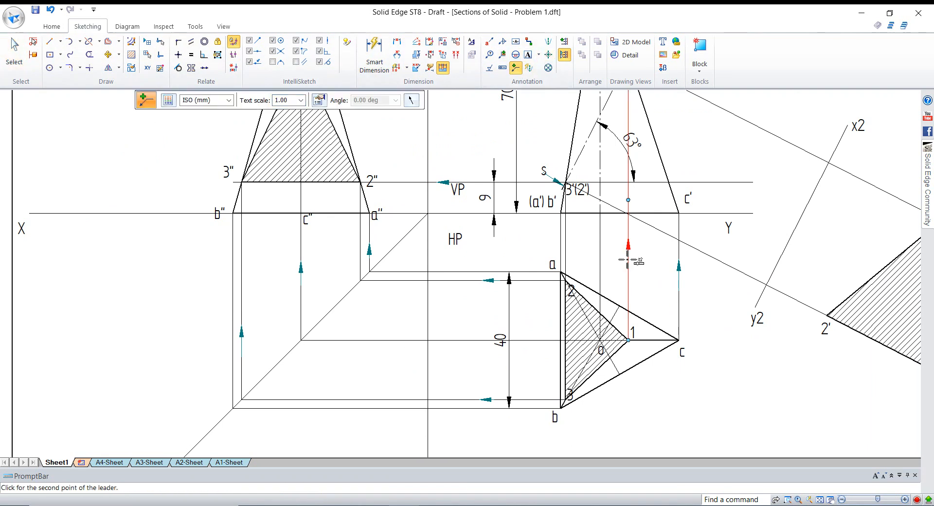
click(628, 227)
scroll(598, 291, down, 2)
scroll(594, 205, up, 2)
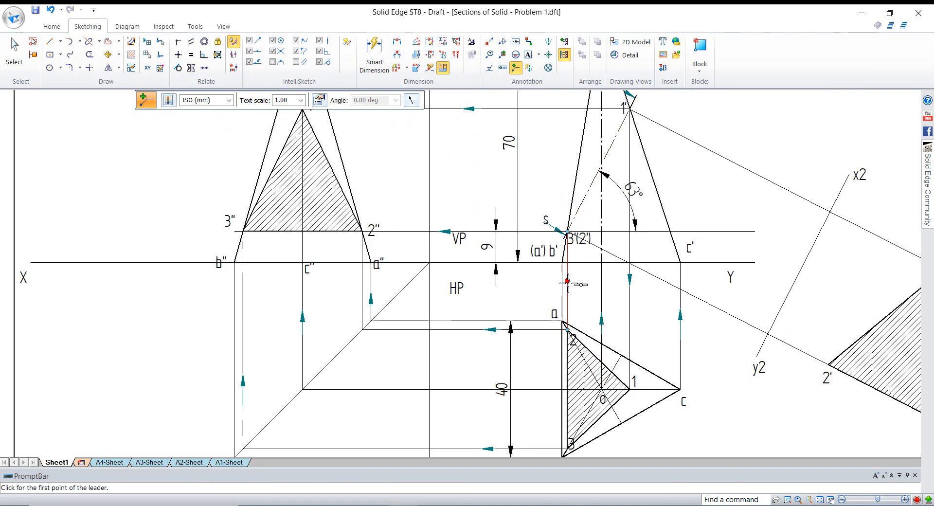
Attach a dot-ended leader to the hatched auxiliary section 1'-2'-3' and label it "True shape".
scroll(303, 270, down, 3)
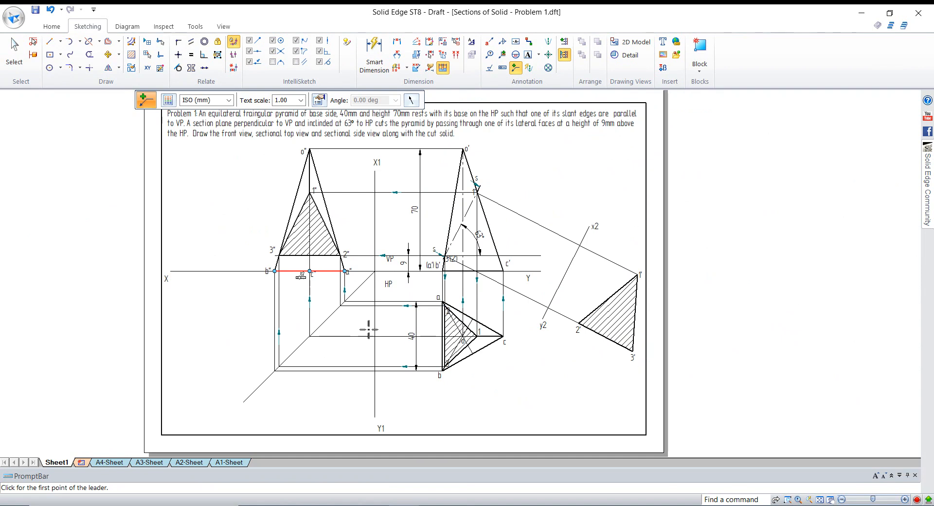
scroll(456, 355, down, 2)
scroll(514, 261, up, 4)
scroll(488, 231, down, 3)
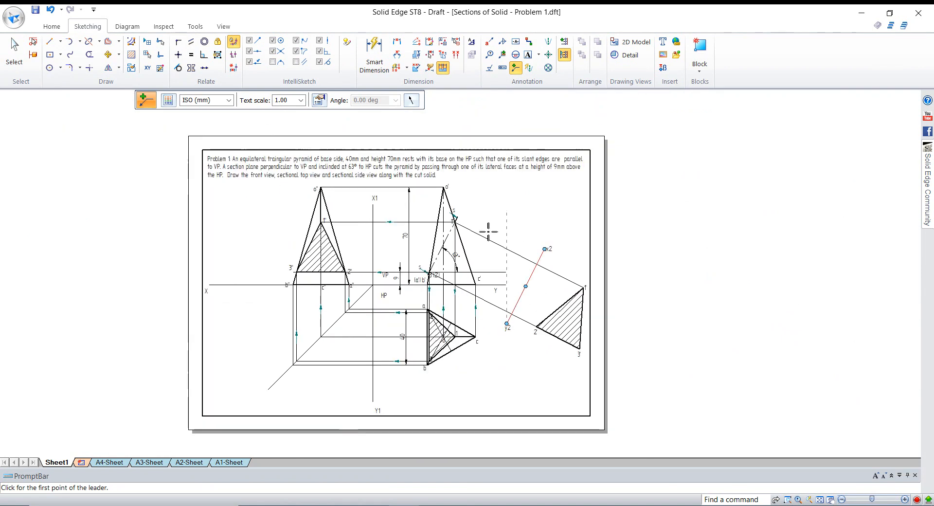
scroll(429, 351, up, 2)
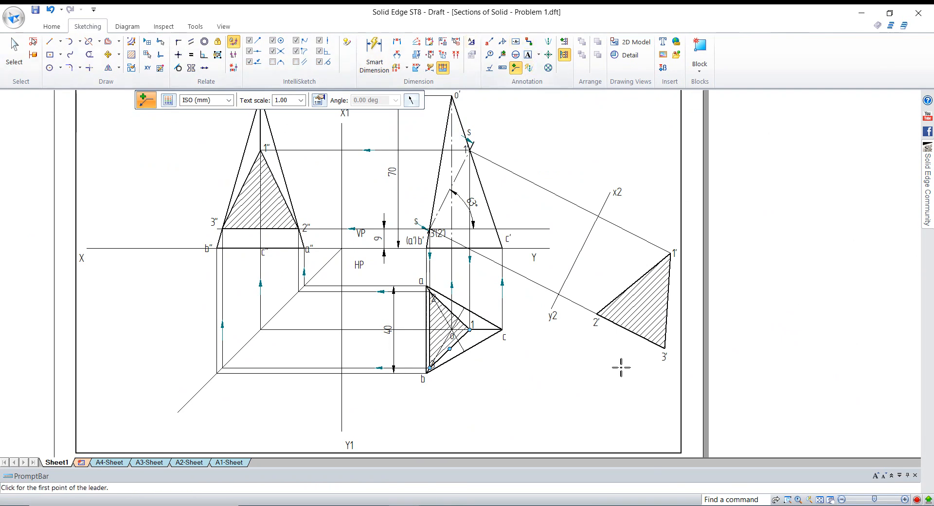
click(635, 320)
click(610, 383)
click(528, 55)
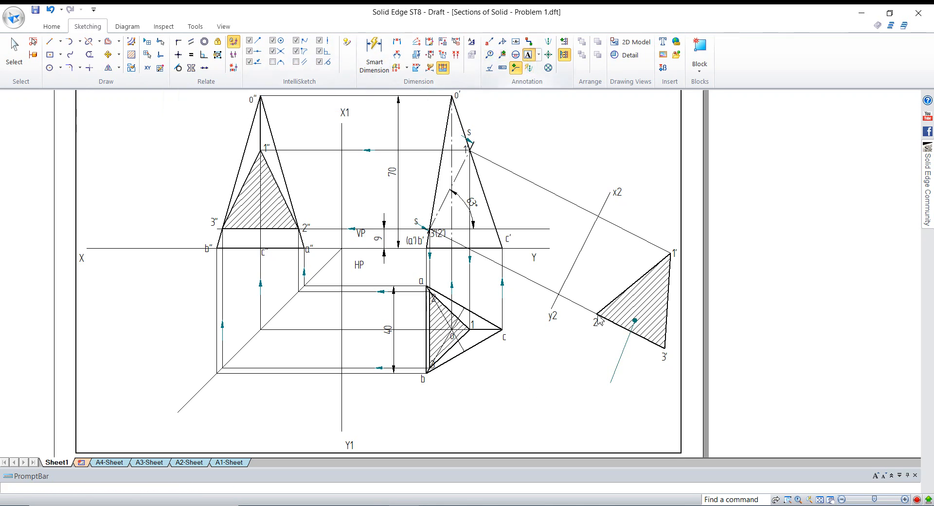
click(607, 390)
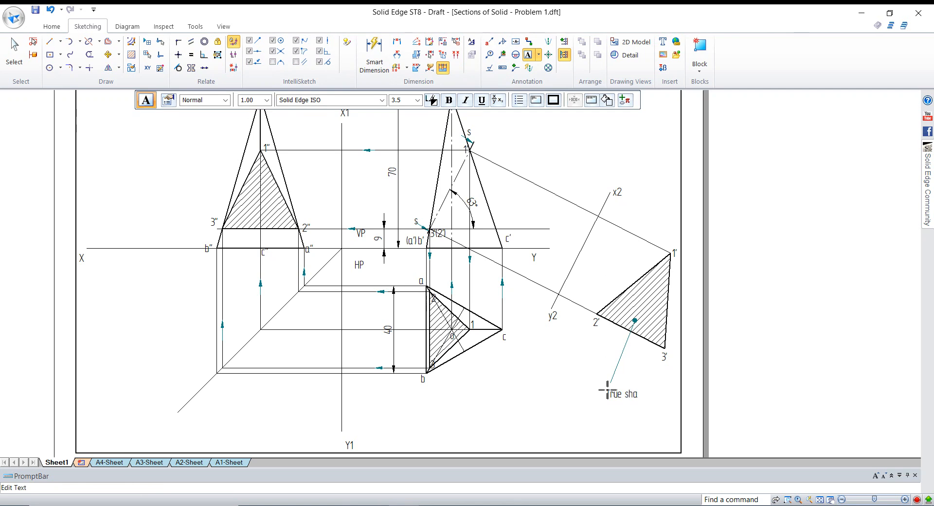
Attach a leader to the hatched section in the top view and label it "sectional top view".
click(515, 68)
click(439, 342)
click(466, 383)
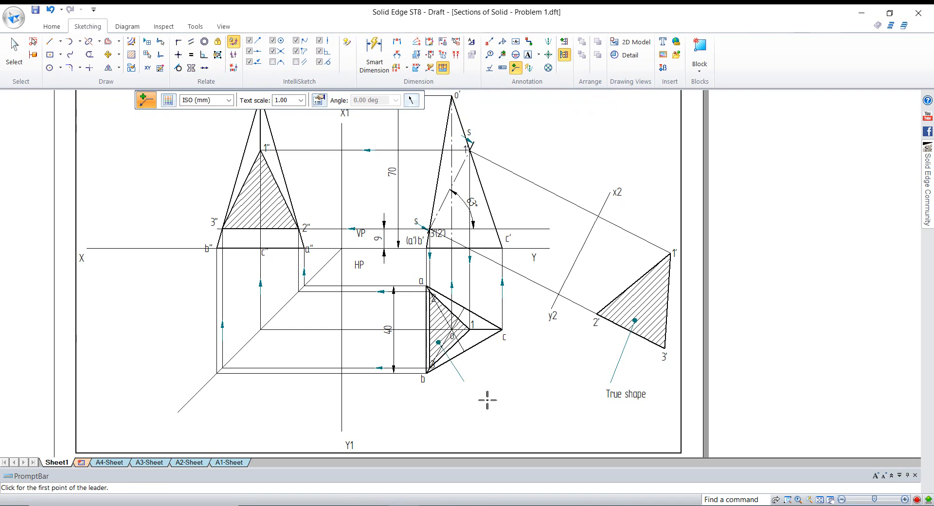
click(528, 55)
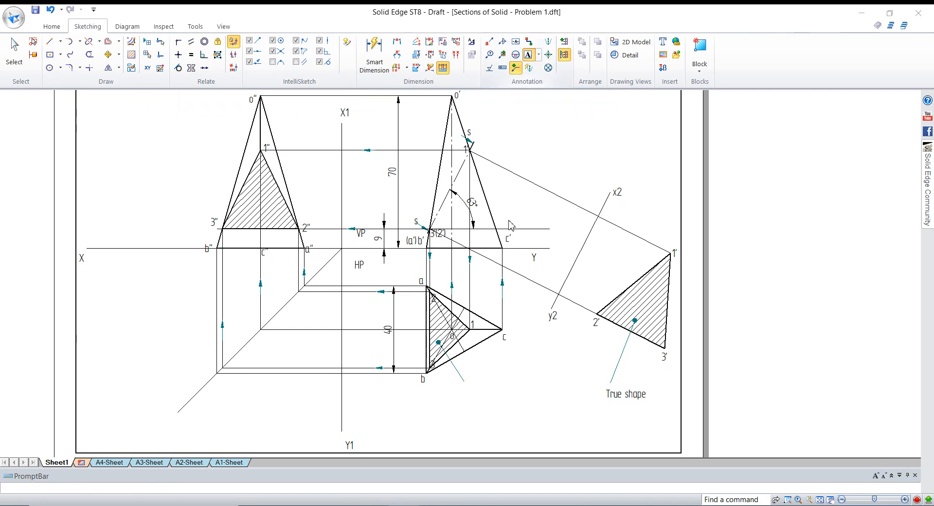
click(469, 388)
text(section)
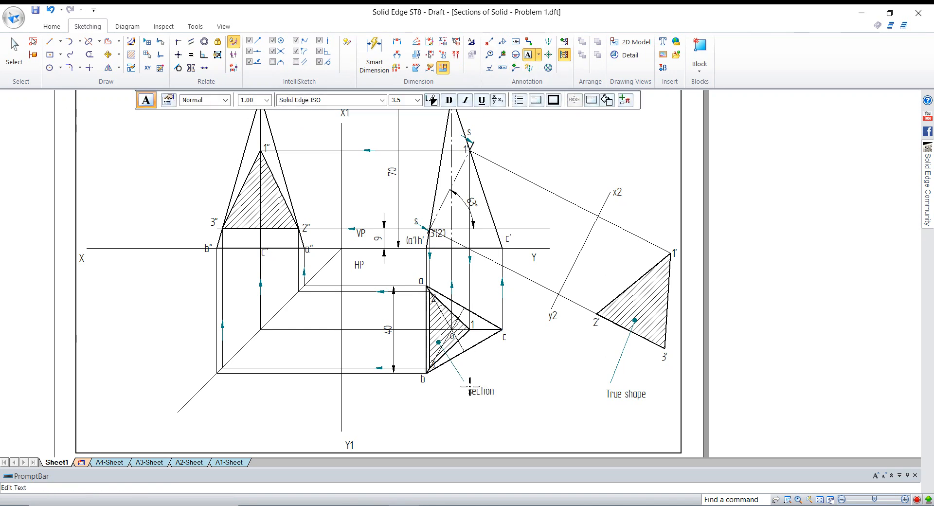
text(al top view)
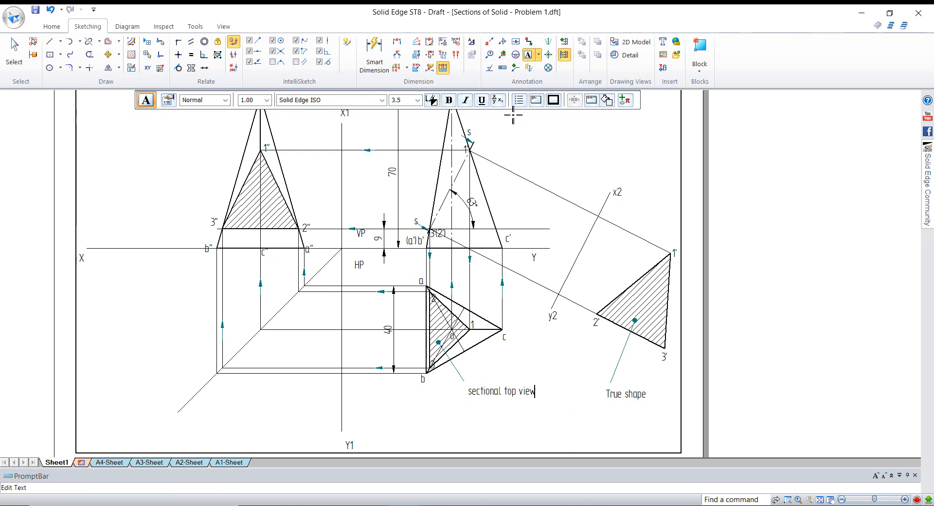
Attach a leader to the hatched section in the side view and label it "Sectional Side View".
click(529, 55)
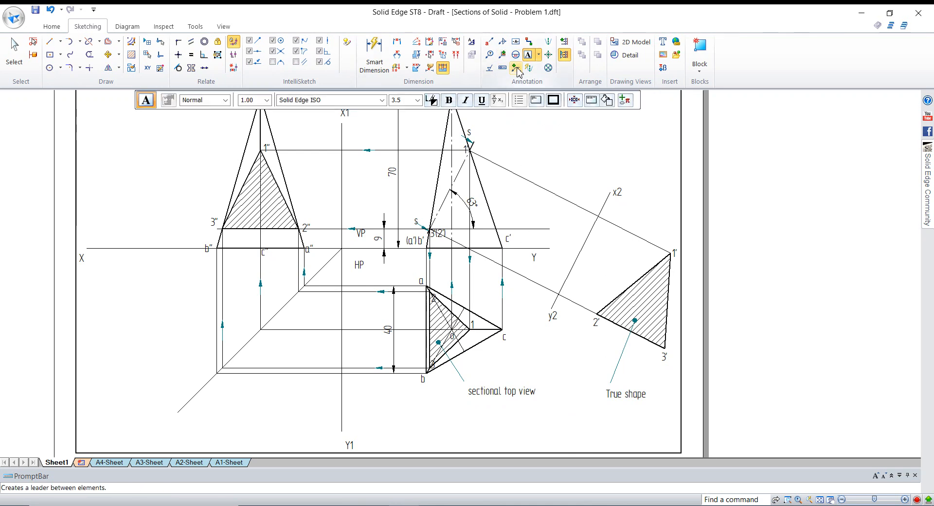
click(516, 68)
click(237, 207)
click(190, 191)
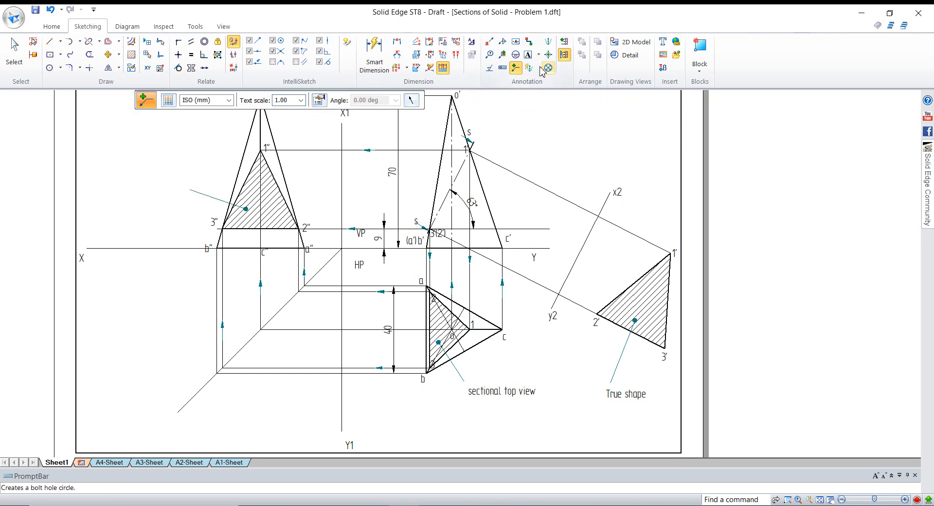
click(528, 54)
click(116, 171)
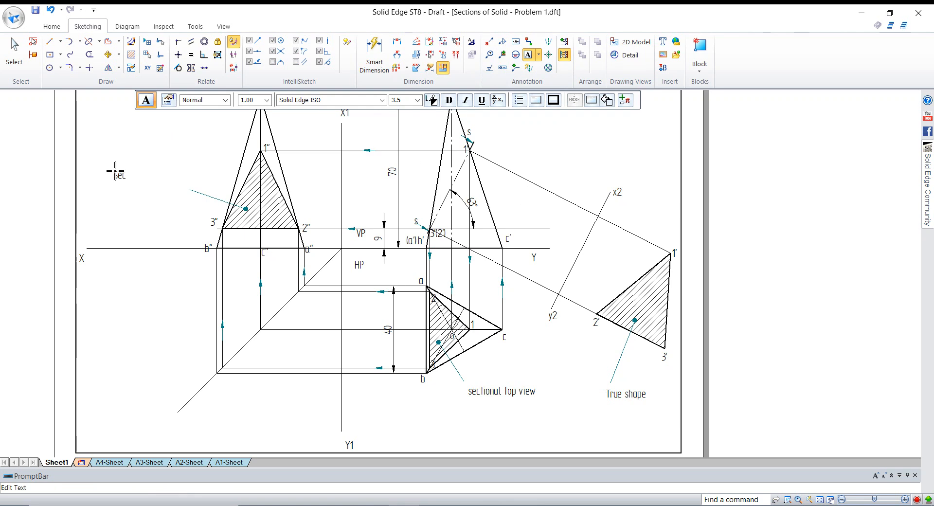
text(Sectional Side View)
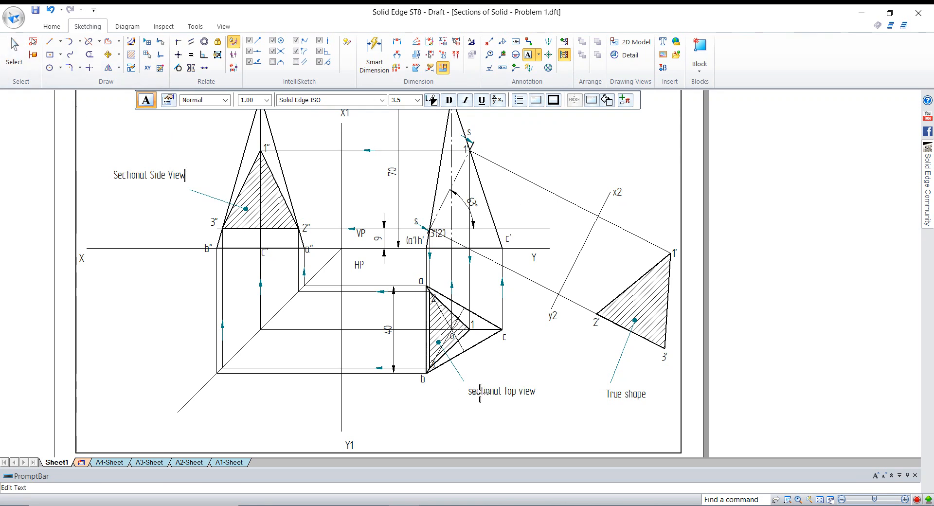
key(Escape)
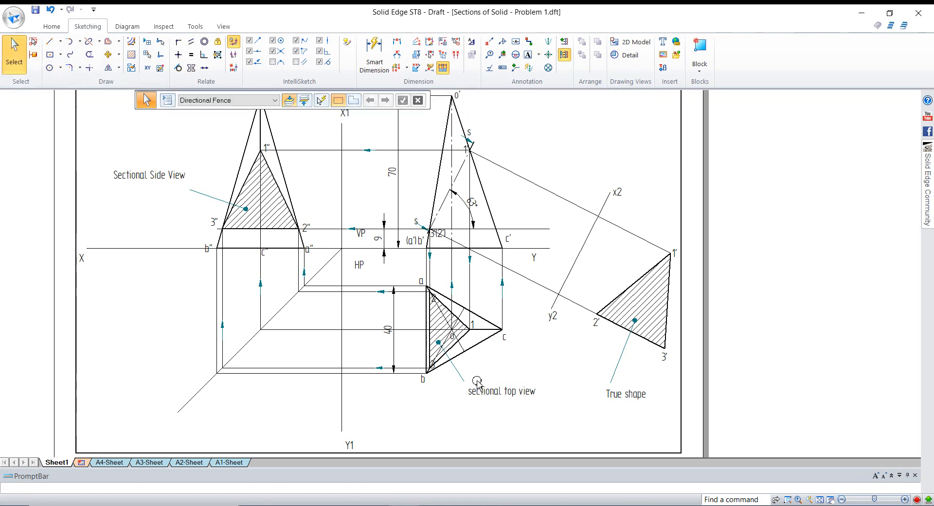
Capitalize each word of the top view label so it reads "Sectional Top View".
click(480, 391)
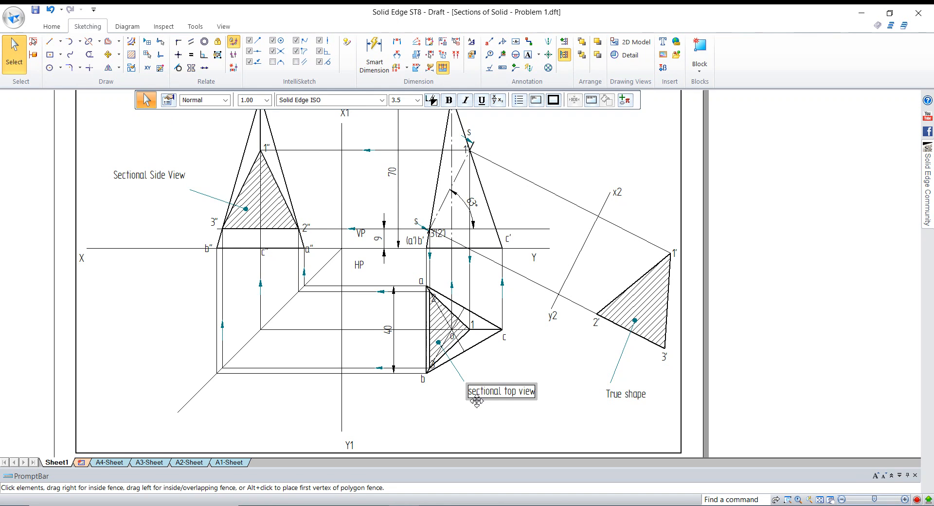
key(BackSpace)
text(S)
key(ctrl+Right)
key(Right)
key(BackSpace)
text(T)
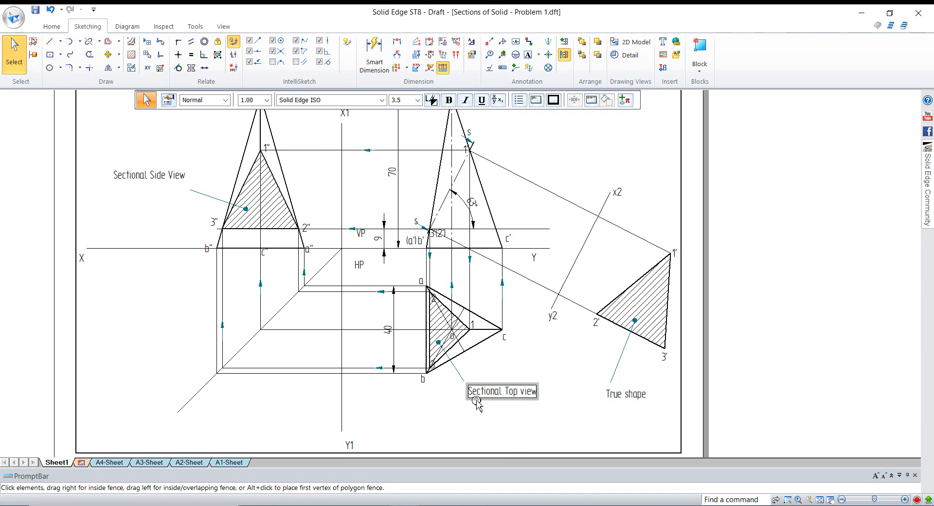
key(BackSpace)
text(V)
click(460, 406)
scroll(679, 390, down, 1)
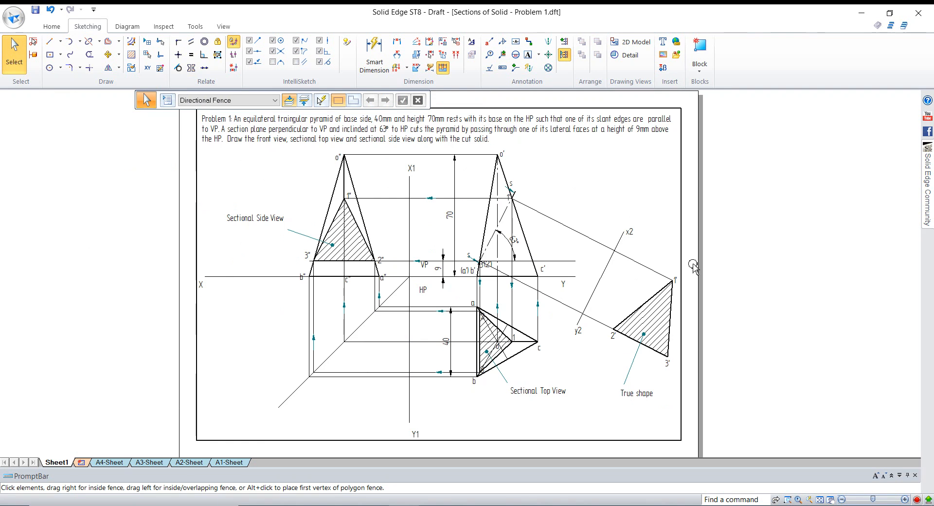
click(918, 500)
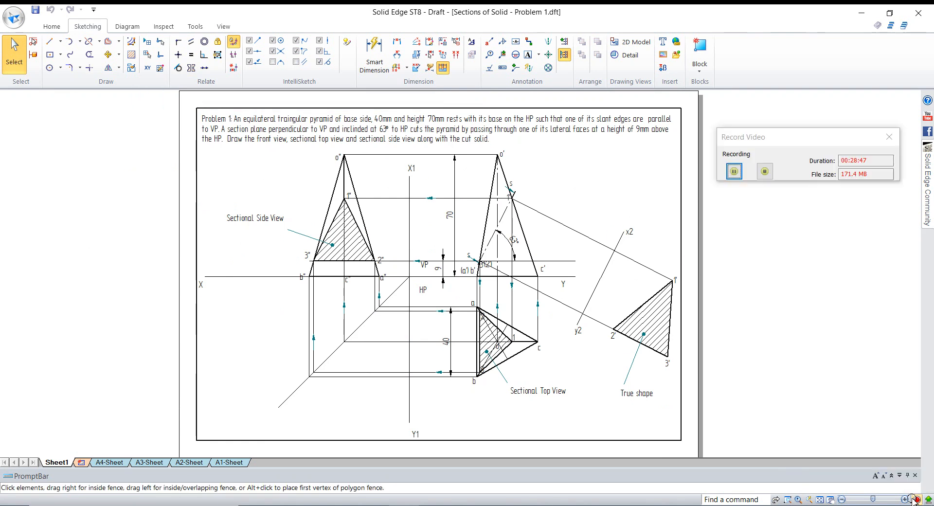